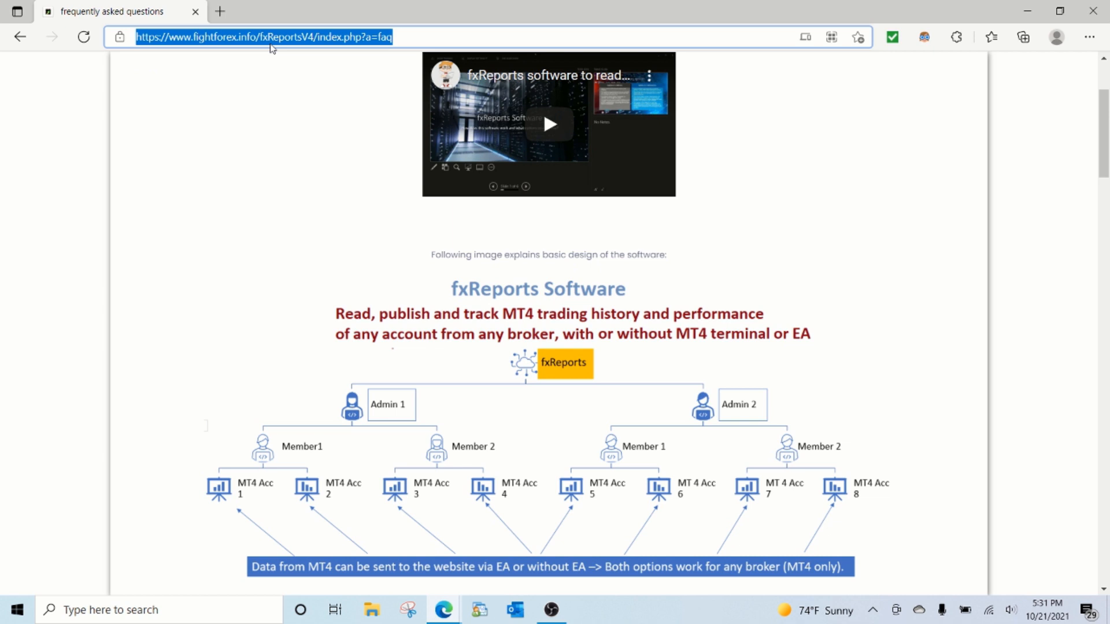
Step: Switch to the FTMO site and examine its Trading Objectives table for the $10,000 USD account at normal risk
scroll(332, 266, "down", 1)
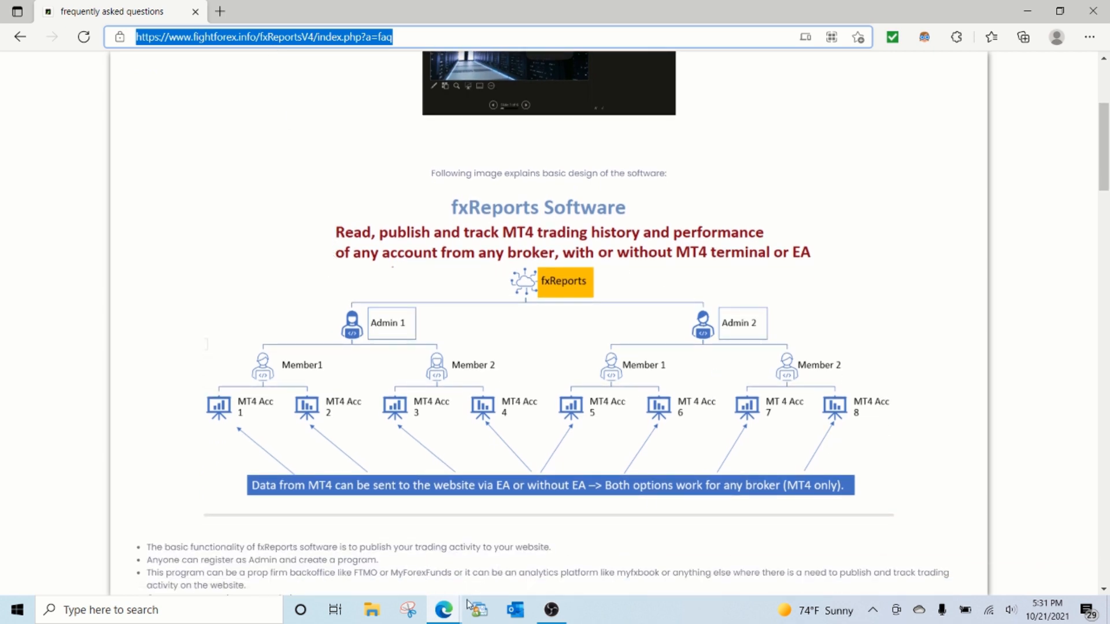
left_click(452, 616)
left_click(523, 540)
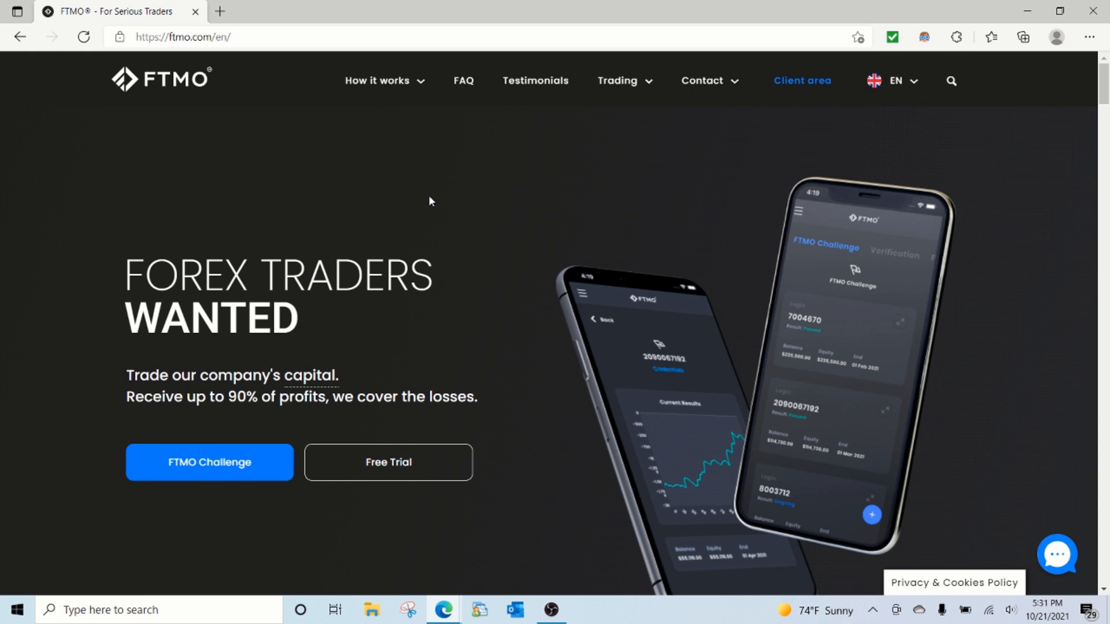
scroll(484, 227, "down", 10)
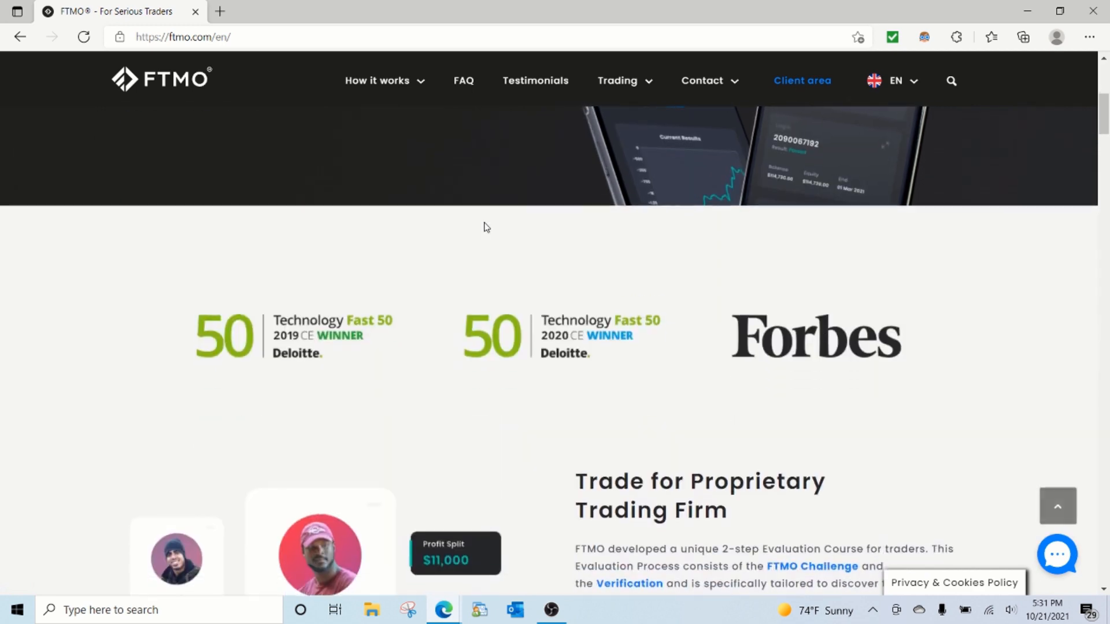
scroll(485, 227, "down", 10)
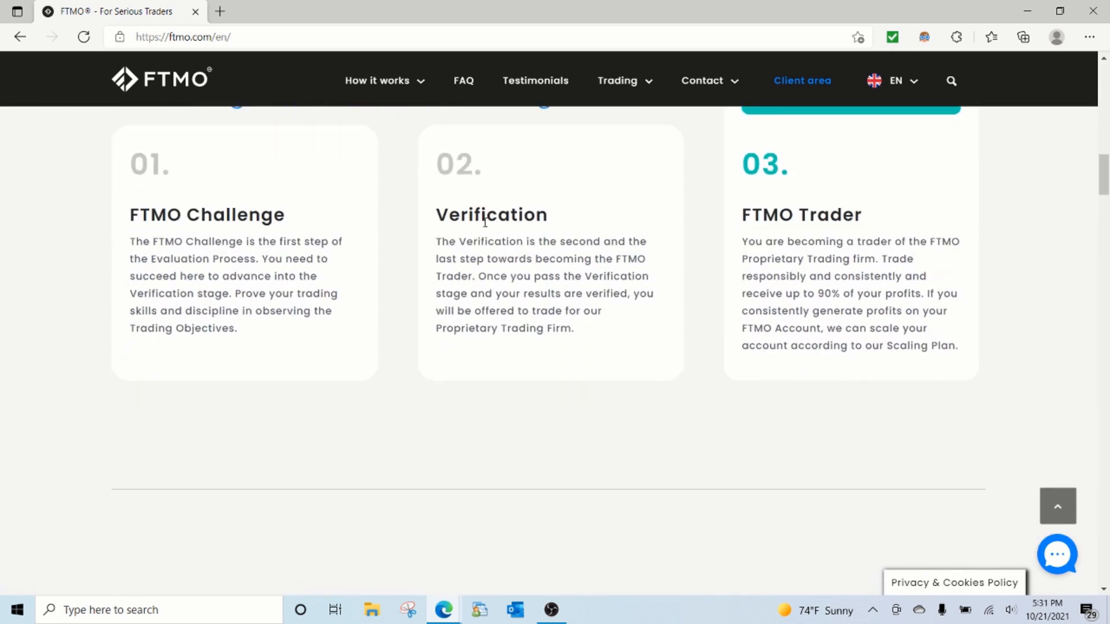
scroll(486, 226, "down", 3)
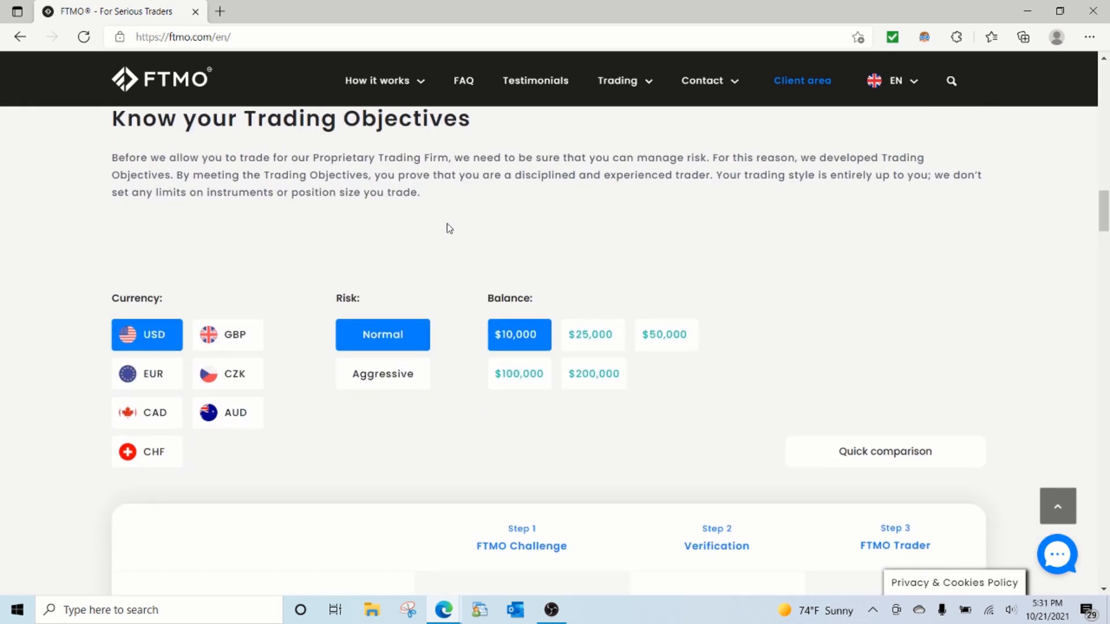
scroll(446, 228, "down", 3)
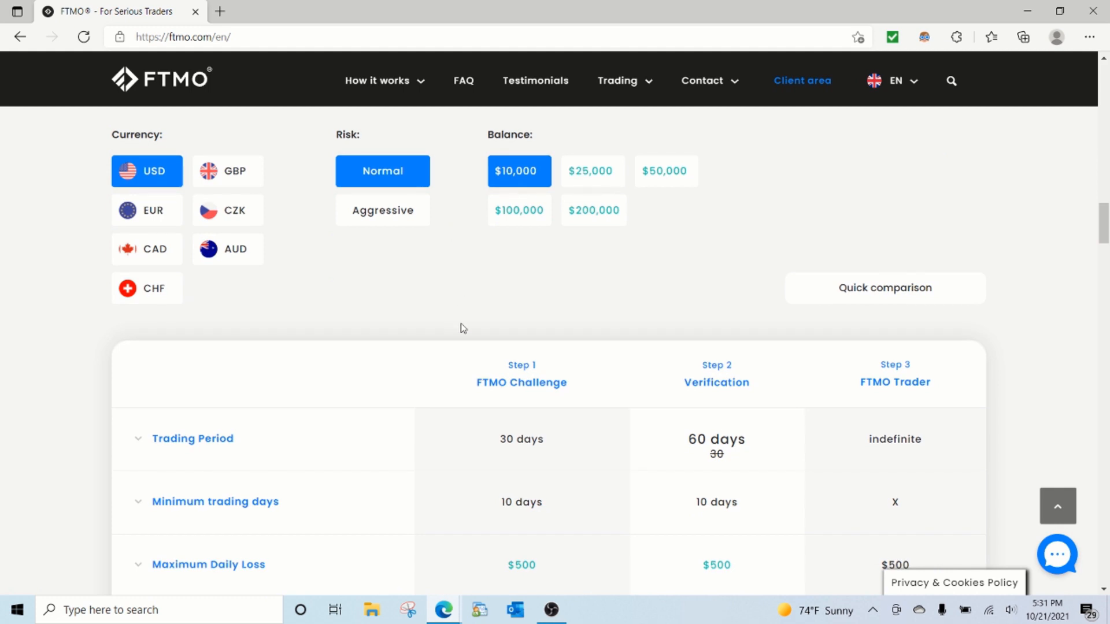
scroll(460, 324, "down", 3)
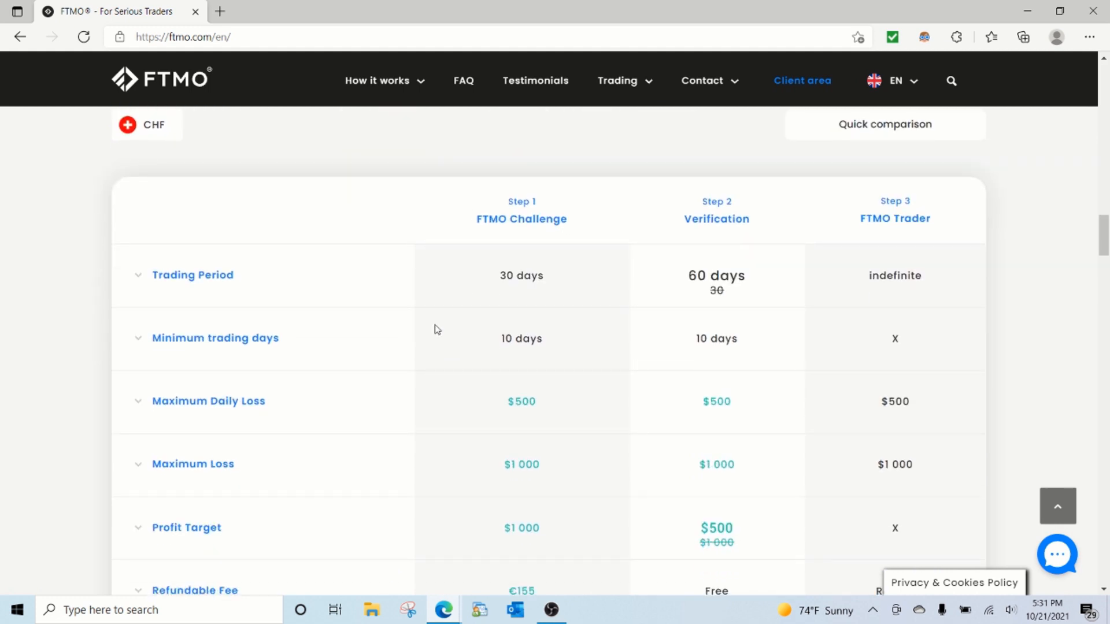
scroll(437, 329, "down", 2)
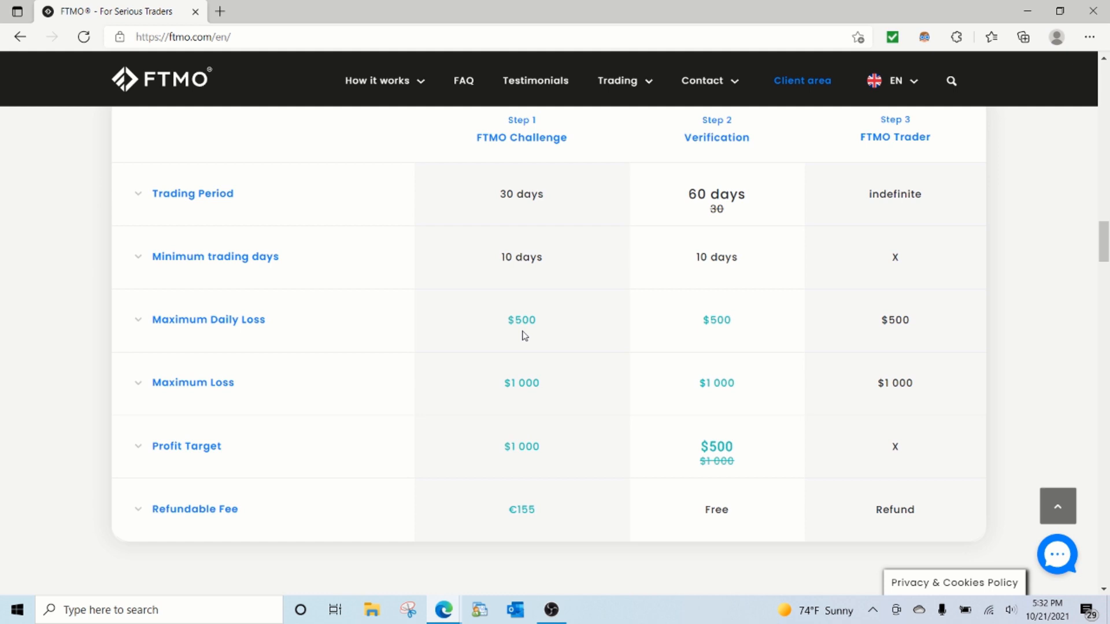
scroll(523, 334, "up", 8)
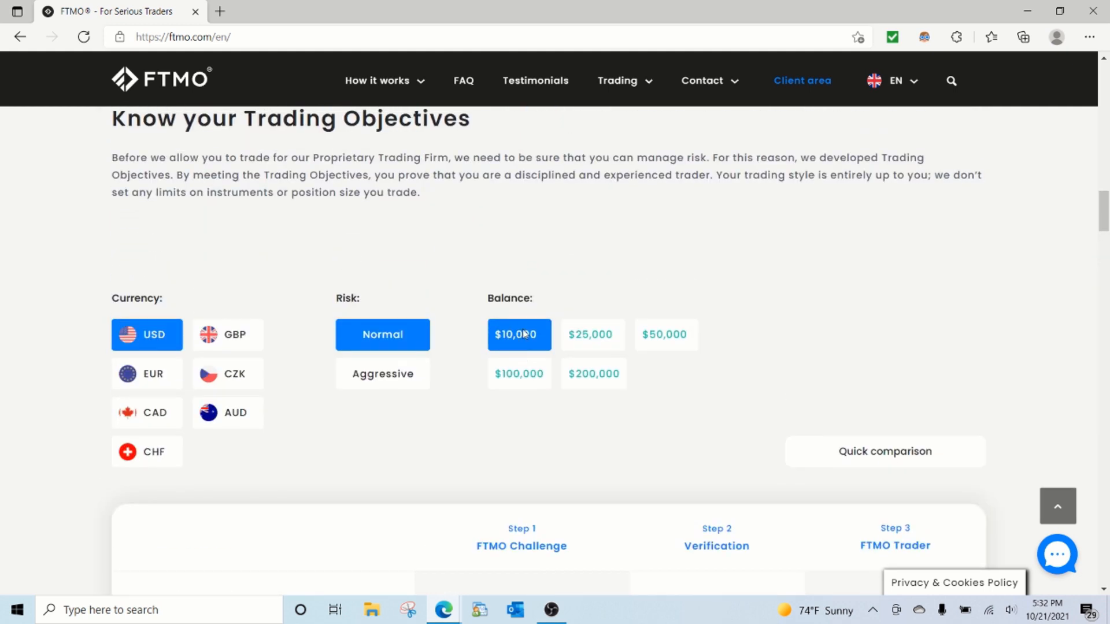
scroll(487, 357, "down", 8)
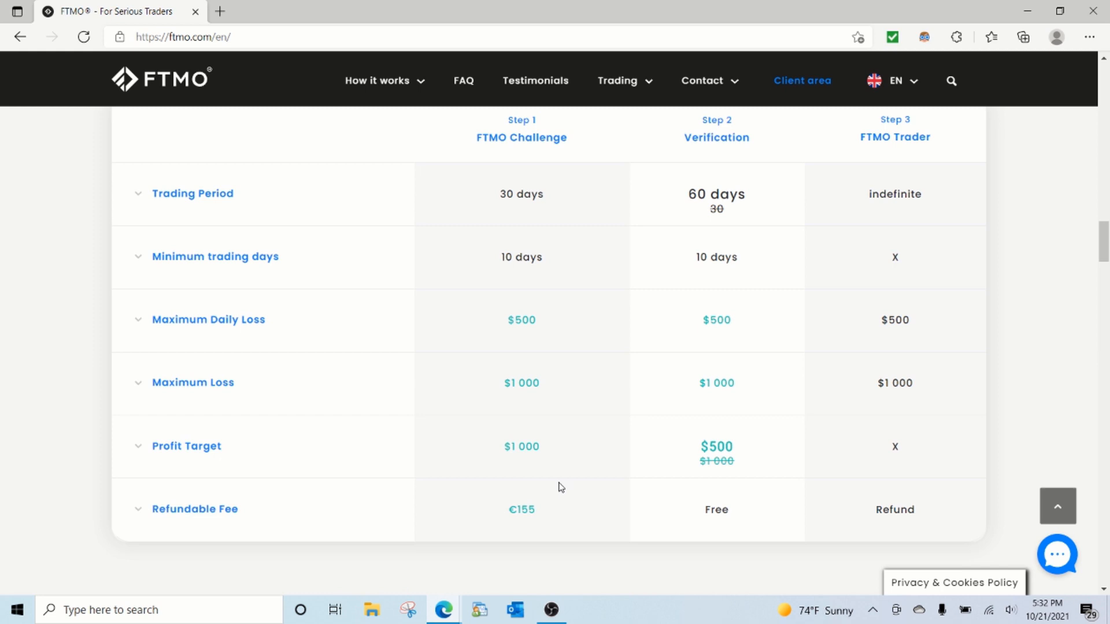
Step: Return to the fxReports FAQ page and examine the diagram of admins, members and MT4 accounts
mouse_move(443, 610)
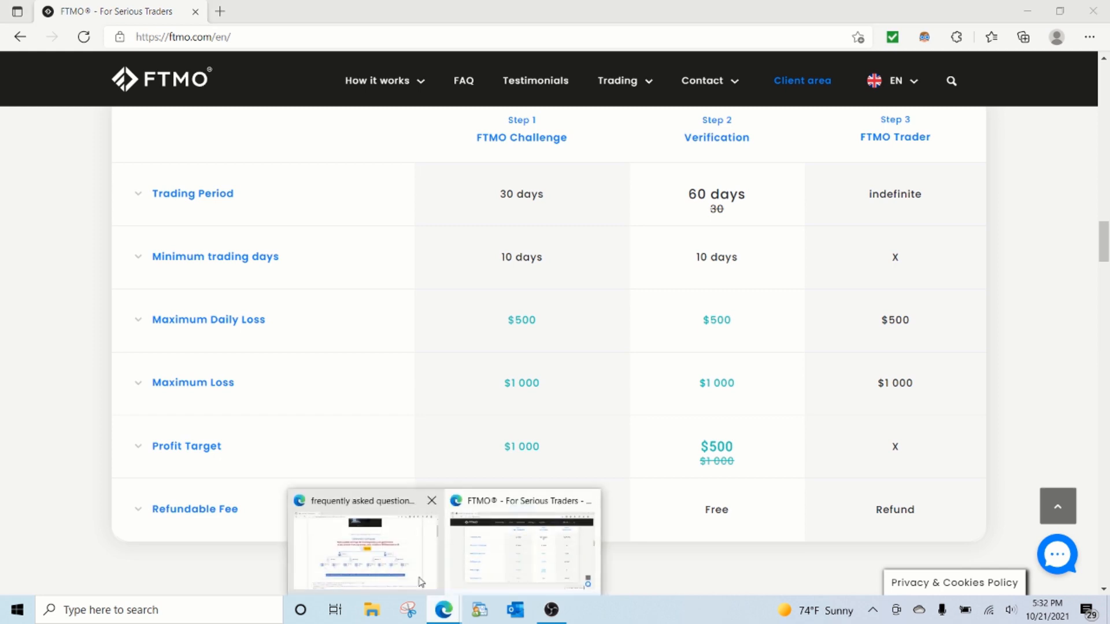
left_click(327, 538)
scroll(317, 463, "up", 5)
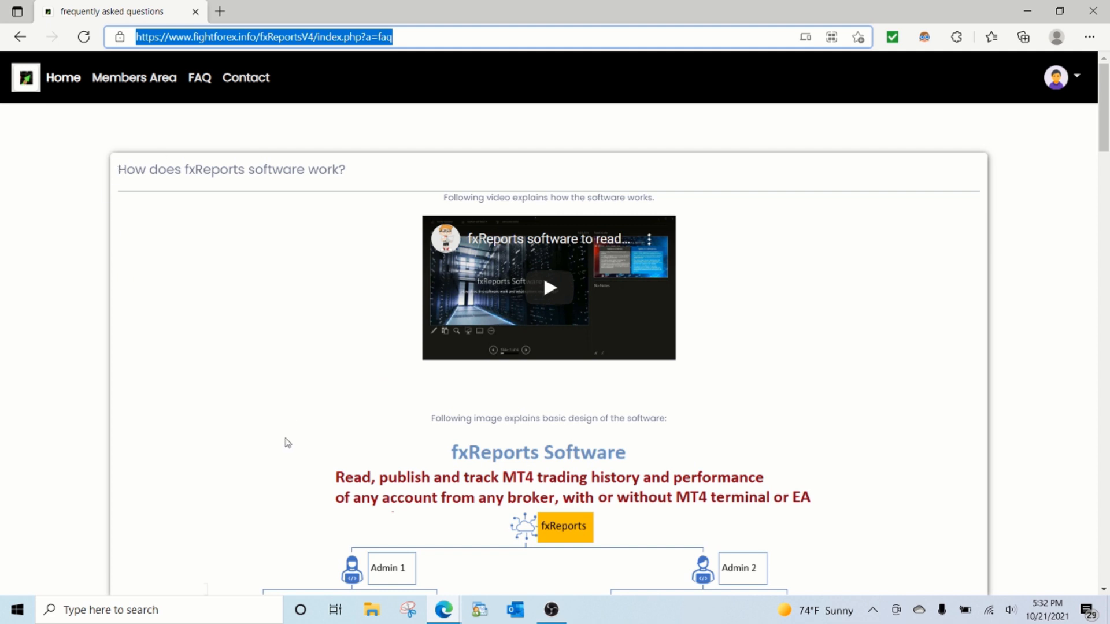
scroll(287, 442, "down", 5)
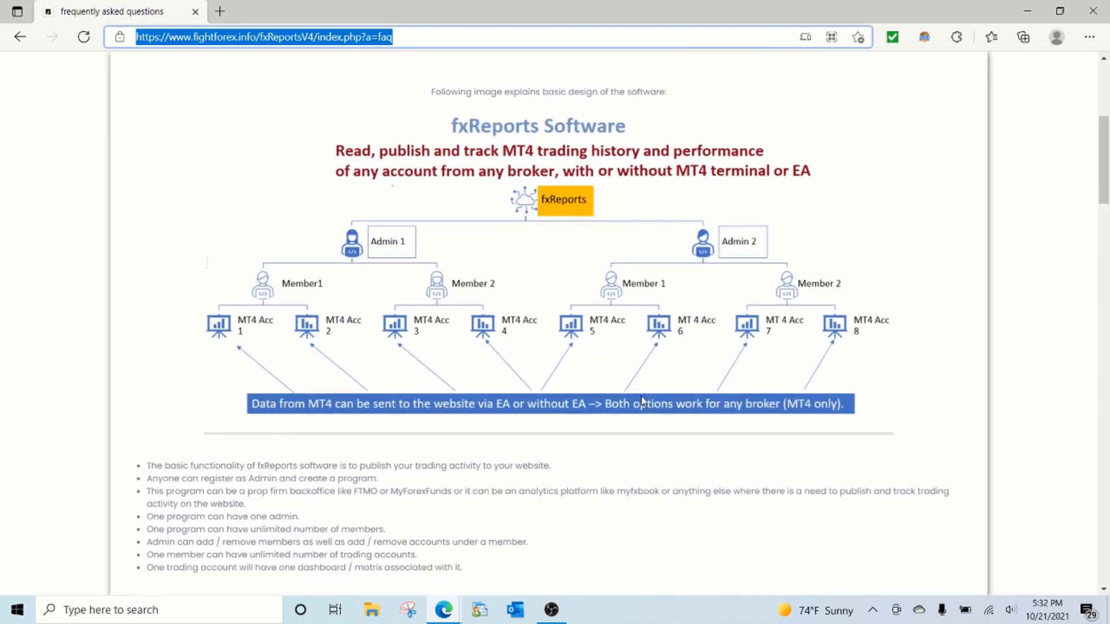
scroll(579, 412, "up", 1)
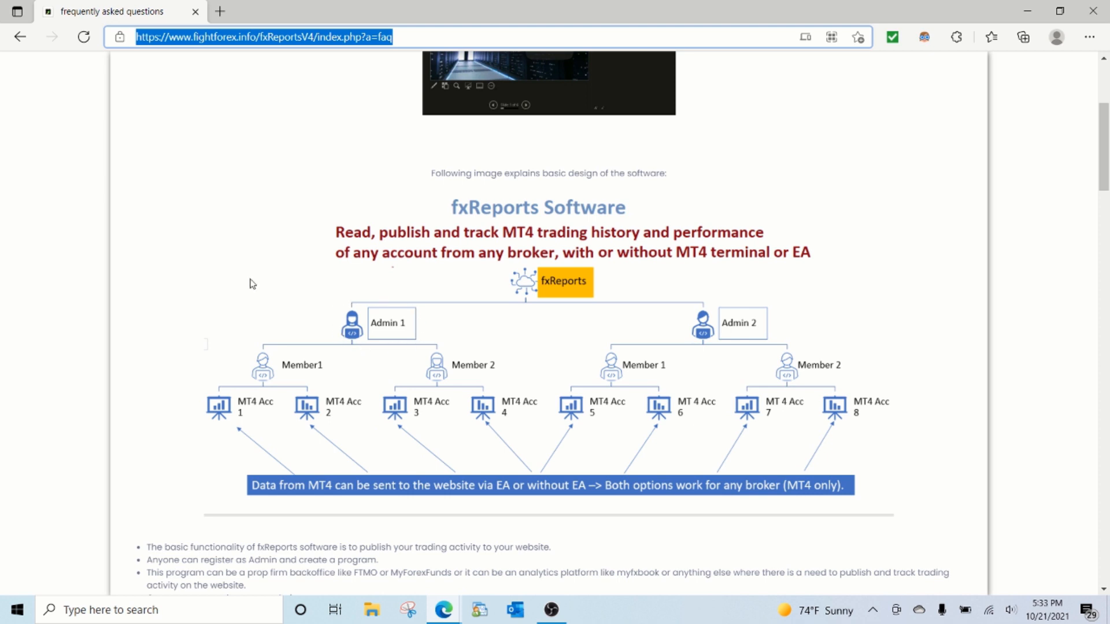
scroll(252, 284, "up", 5)
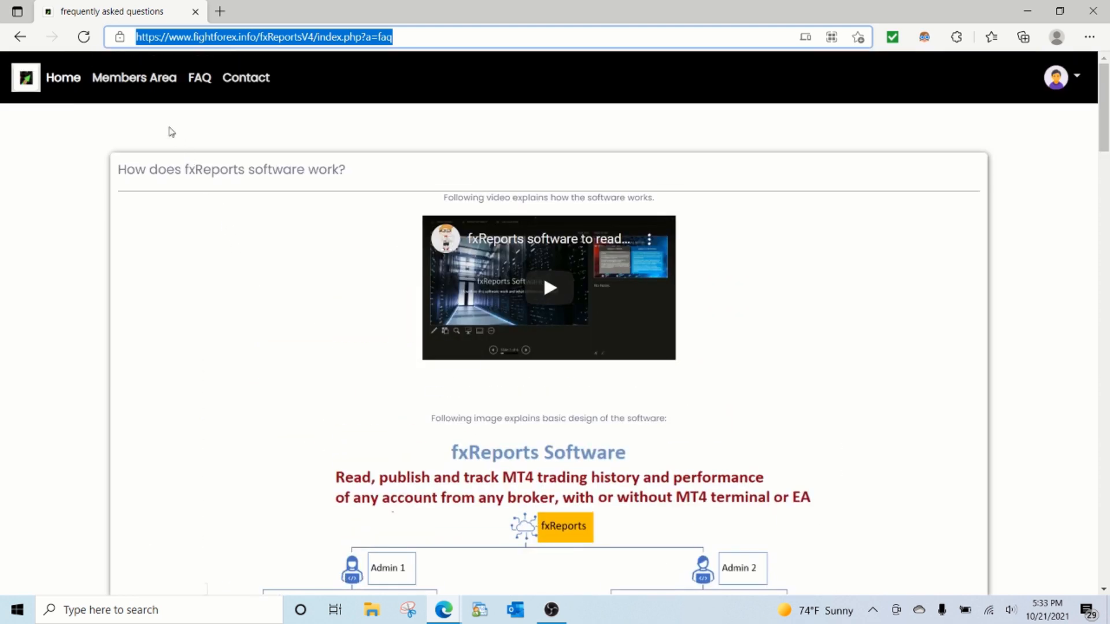
Step: View the fxReports home page with its login and registration options, and reopen the FAQ's software design diagram
left_click(145, 85)
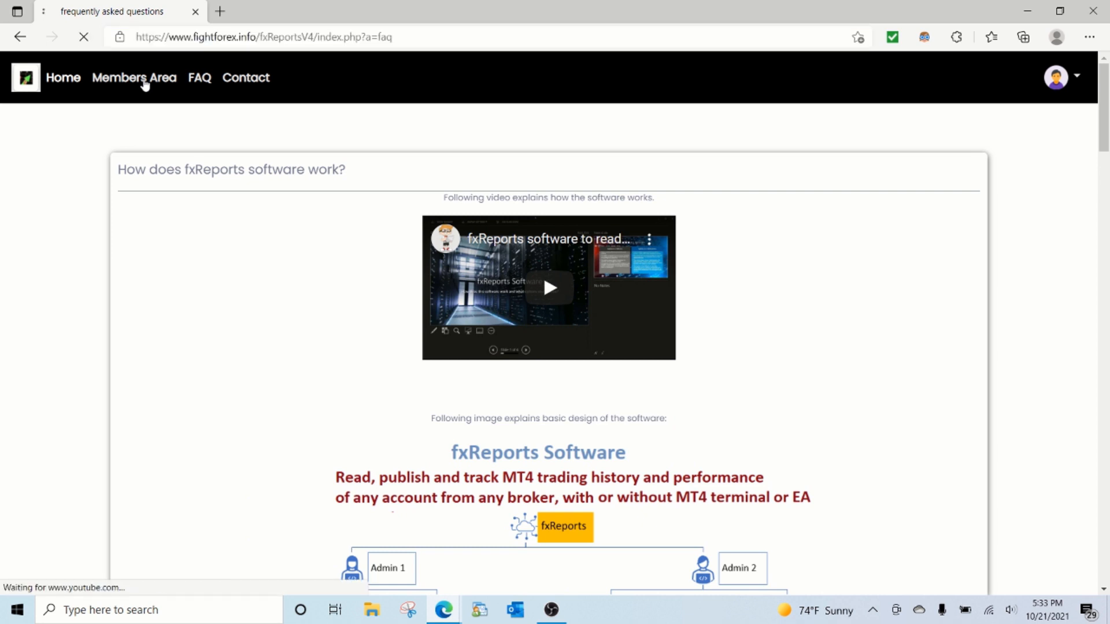
left_click(54, 83)
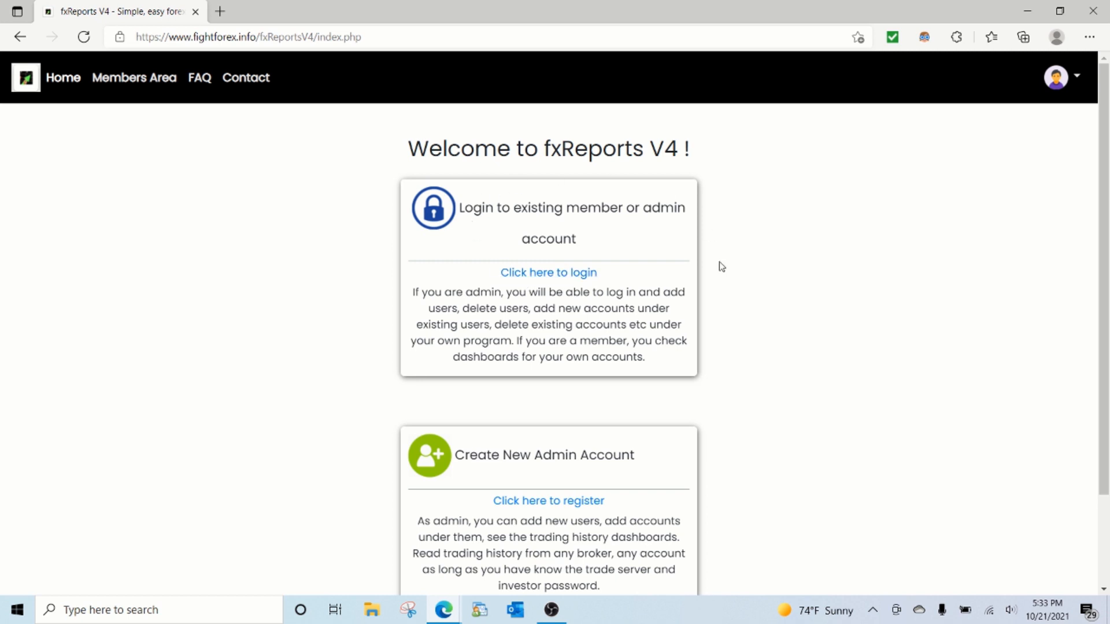
left_click(197, 84)
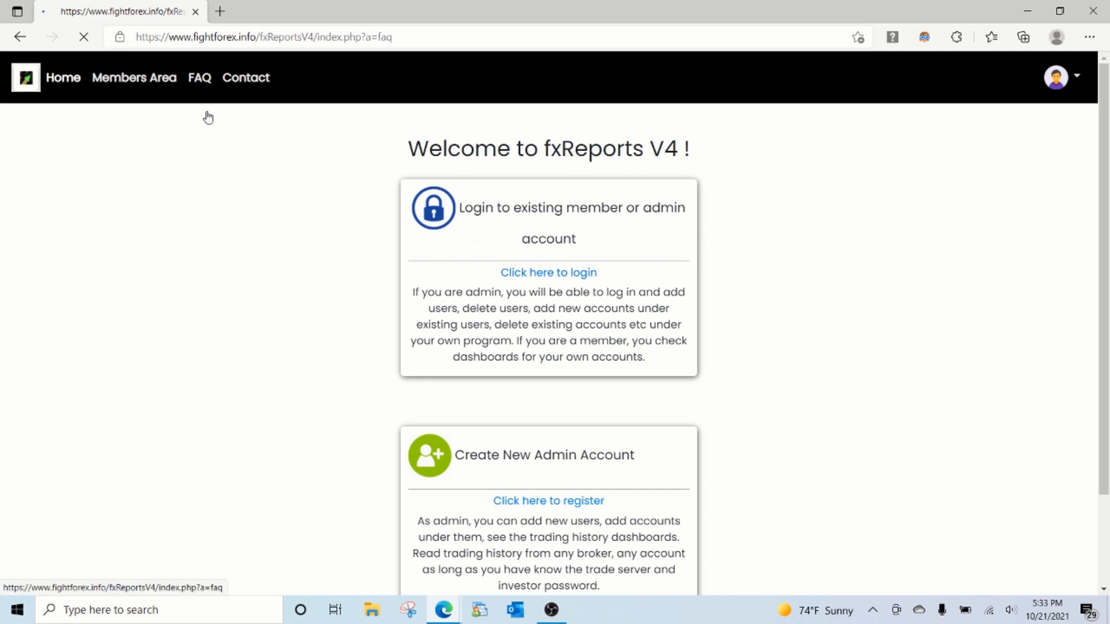
scroll(233, 318, "down", 3)
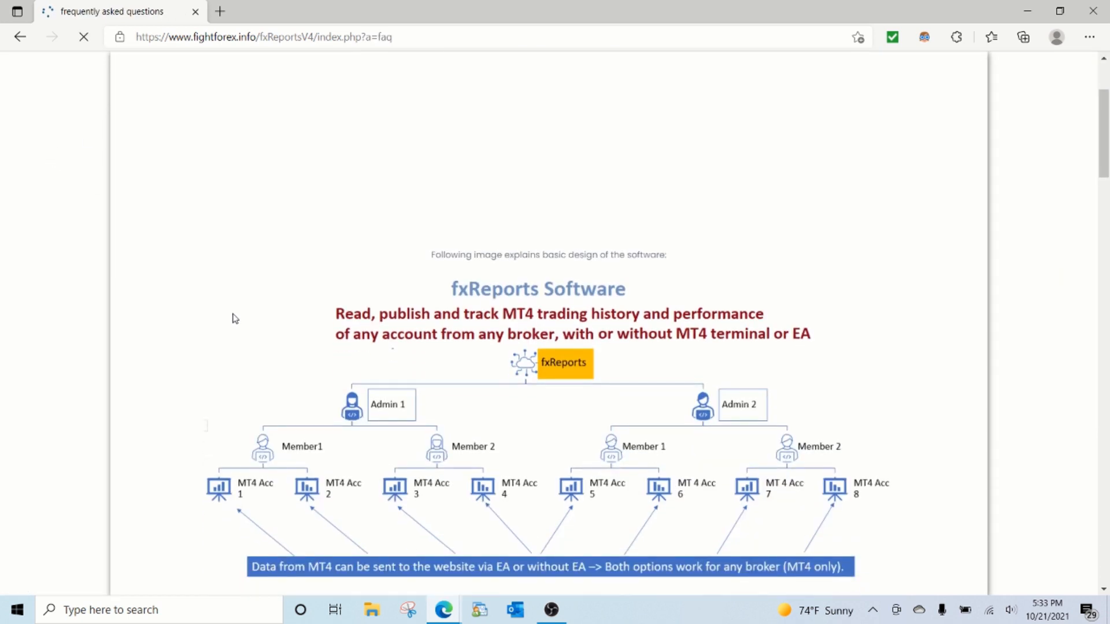
scroll(274, 370, "down", 2)
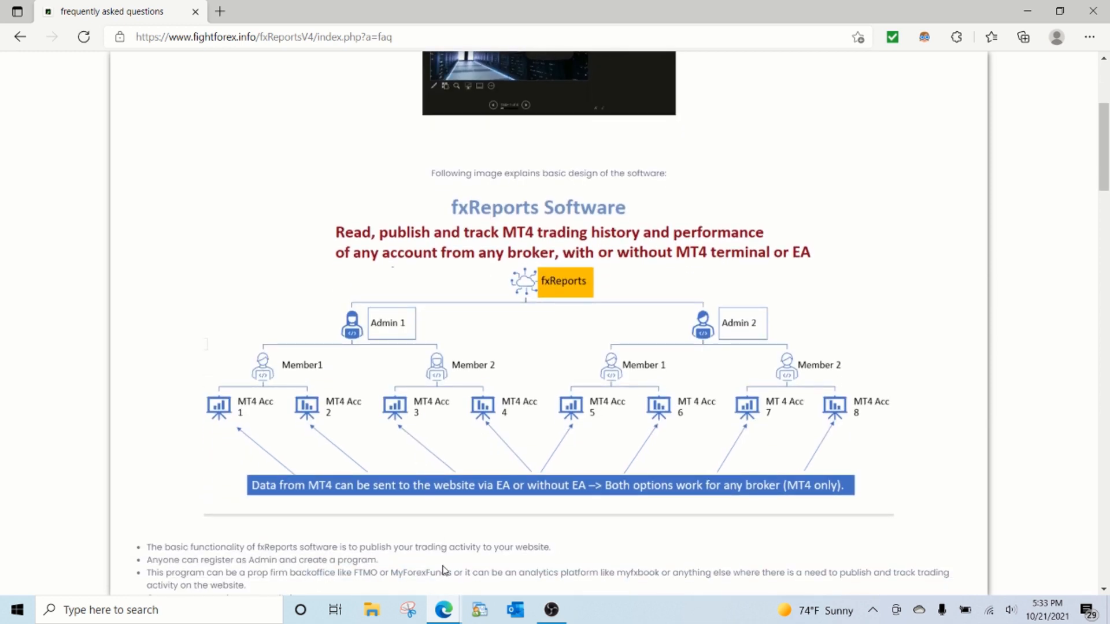
Step: Review the three-stage objectives table on the FTMO site again and minimize its window
left_click(446, 611)
left_click(480, 588)
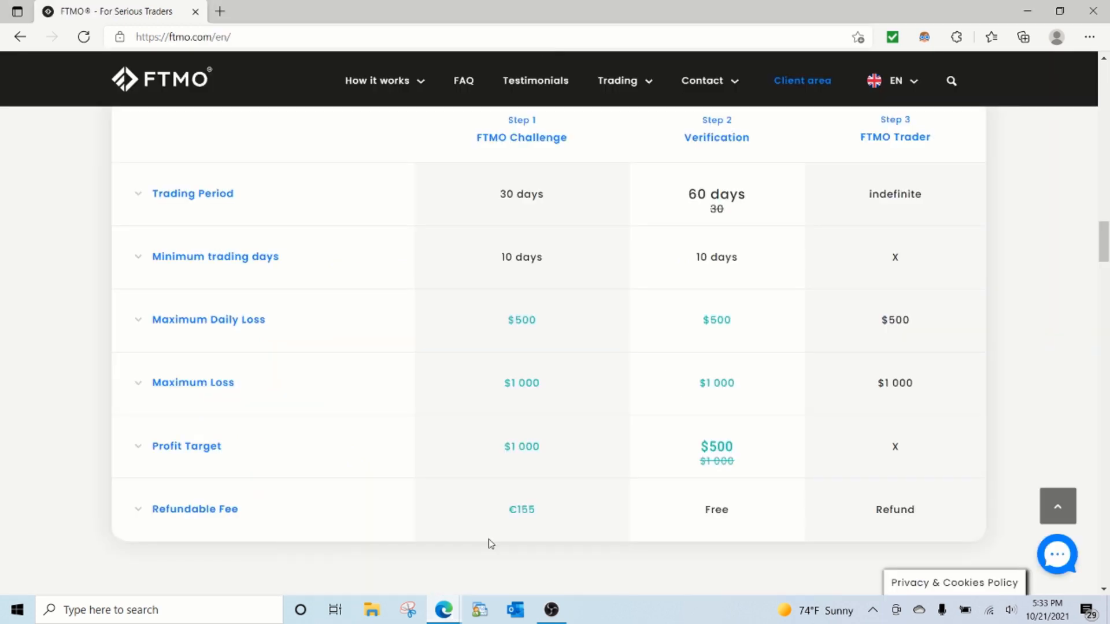
scroll(487, 477, "up", 7)
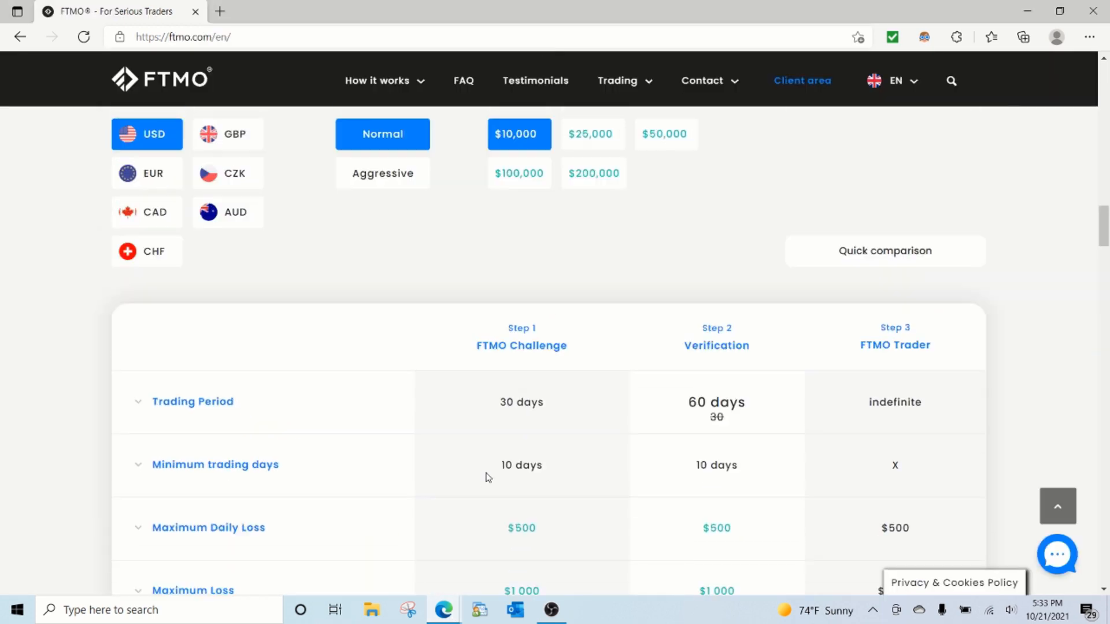
scroll(489, 478, "down", 7)
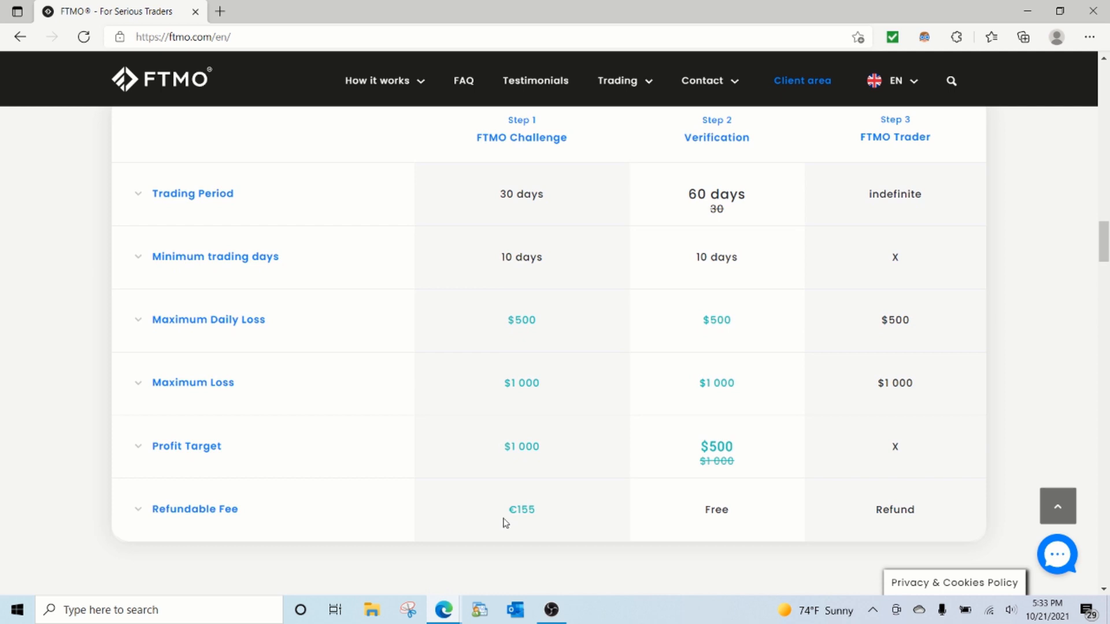
left_click(1027, 11)
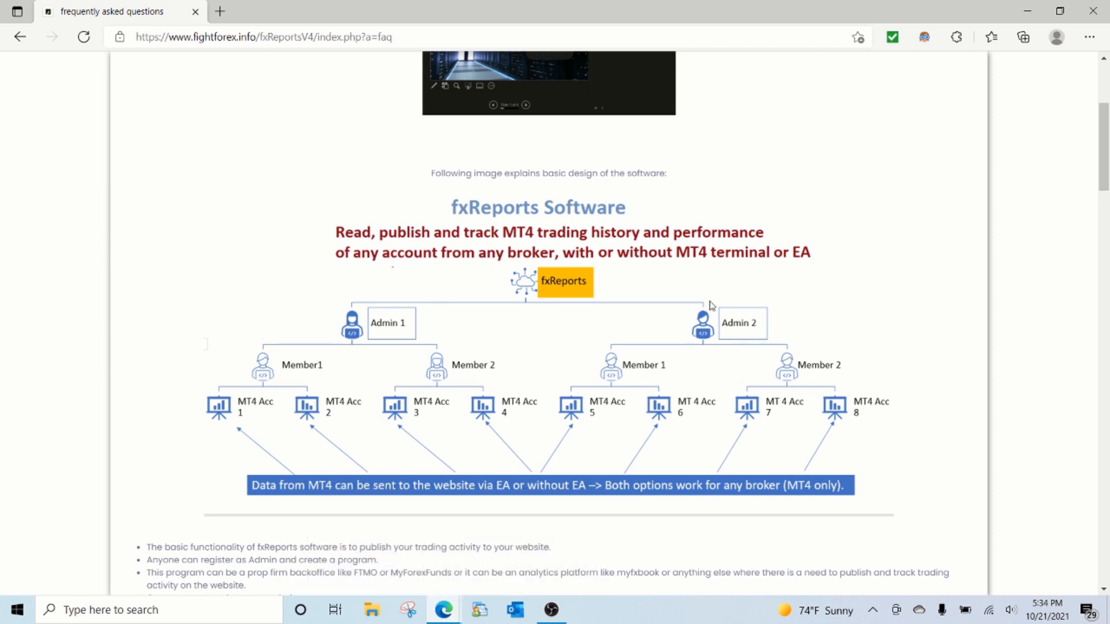
Step: Log in to the existing fxReports admin account with its username and password, and open the form for adding a new program
scroll(378, 422, "up", 1)
scroll(378, 422, "up", 4)
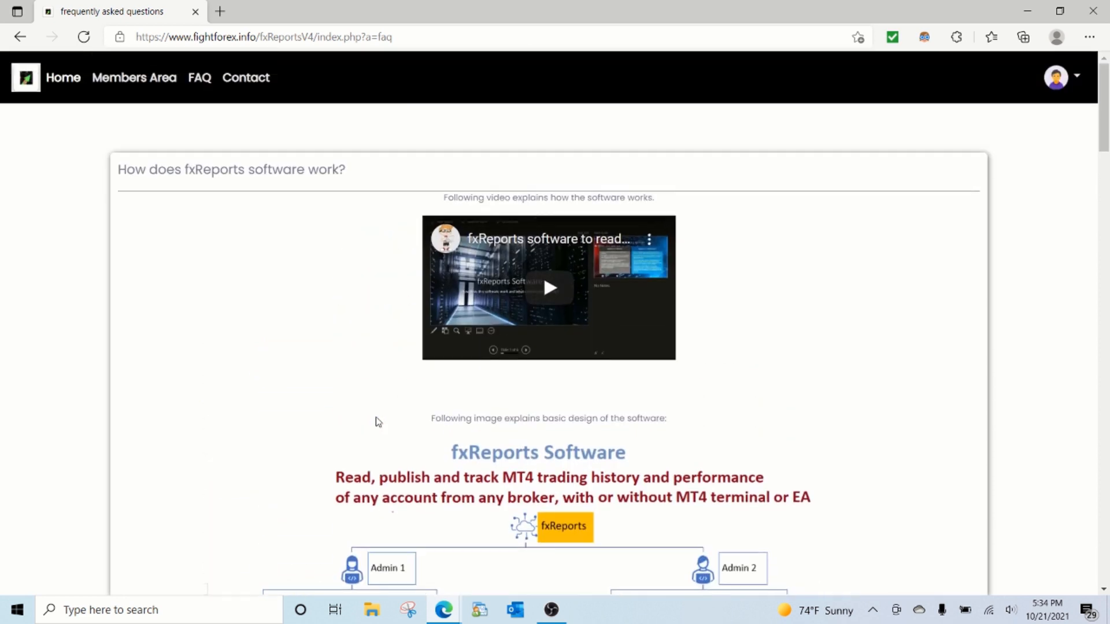
left_click(65, 80)
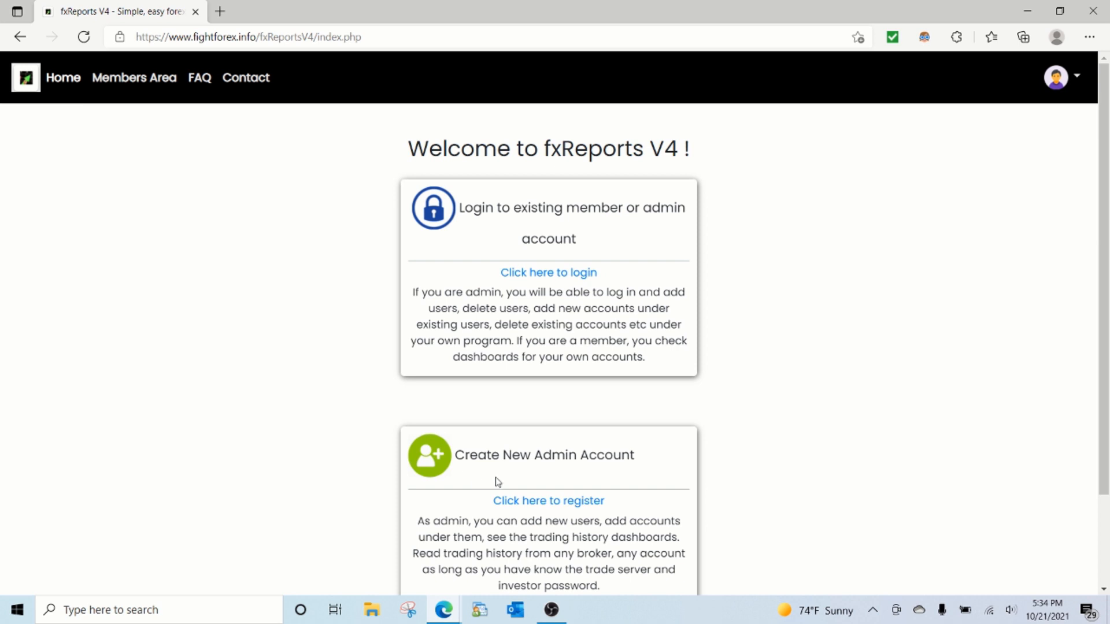
left_click(548, 273)
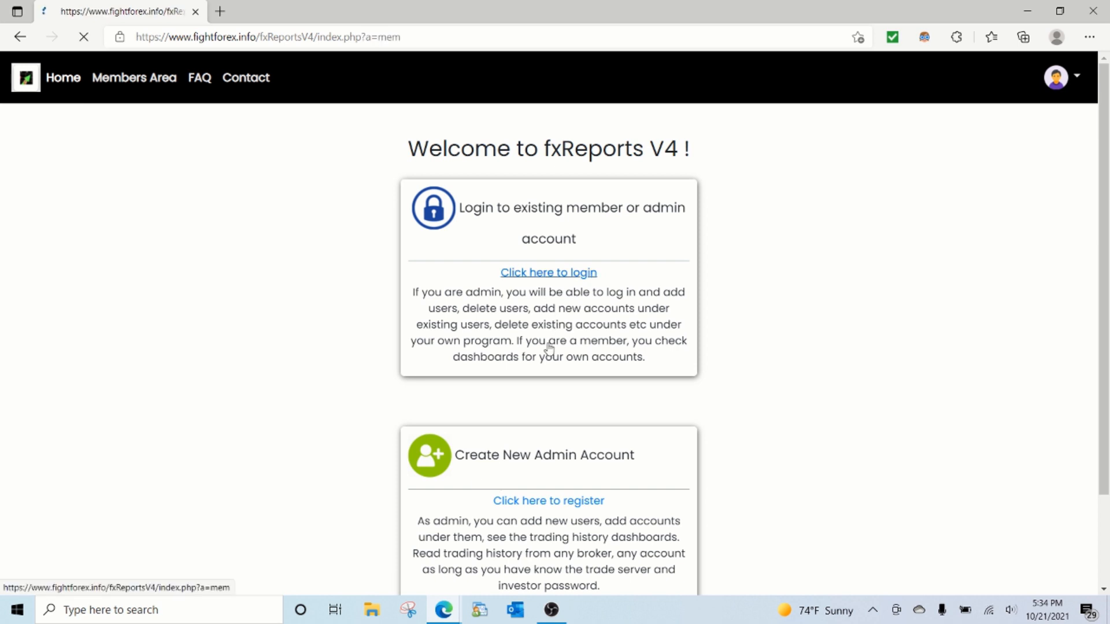
left_click(578, 146)
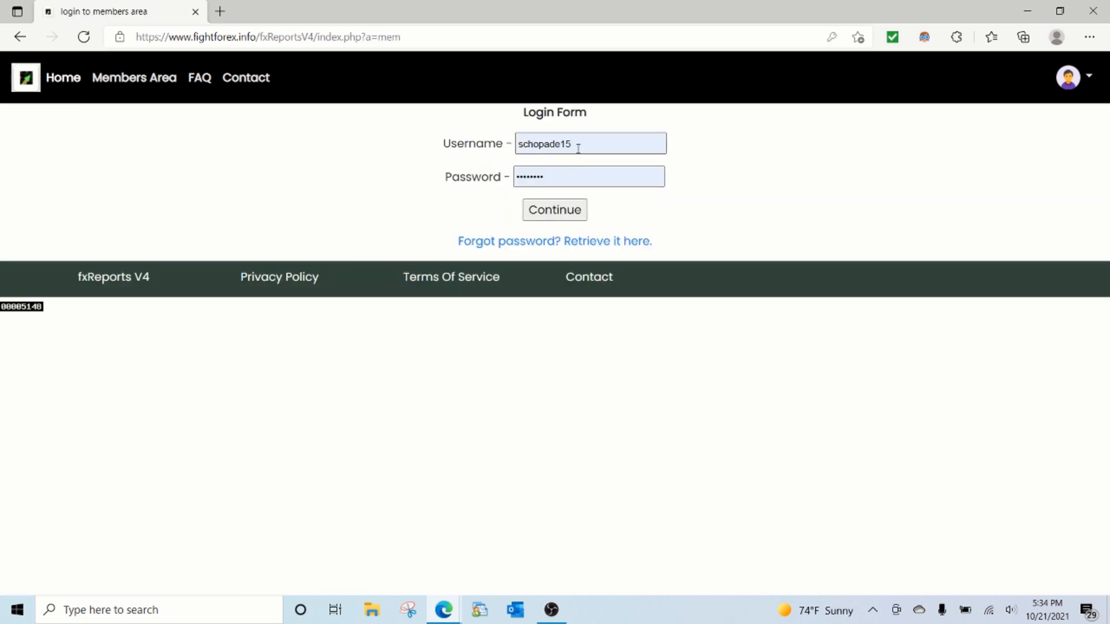
left_click(569, 216)
left_click(571, 213)
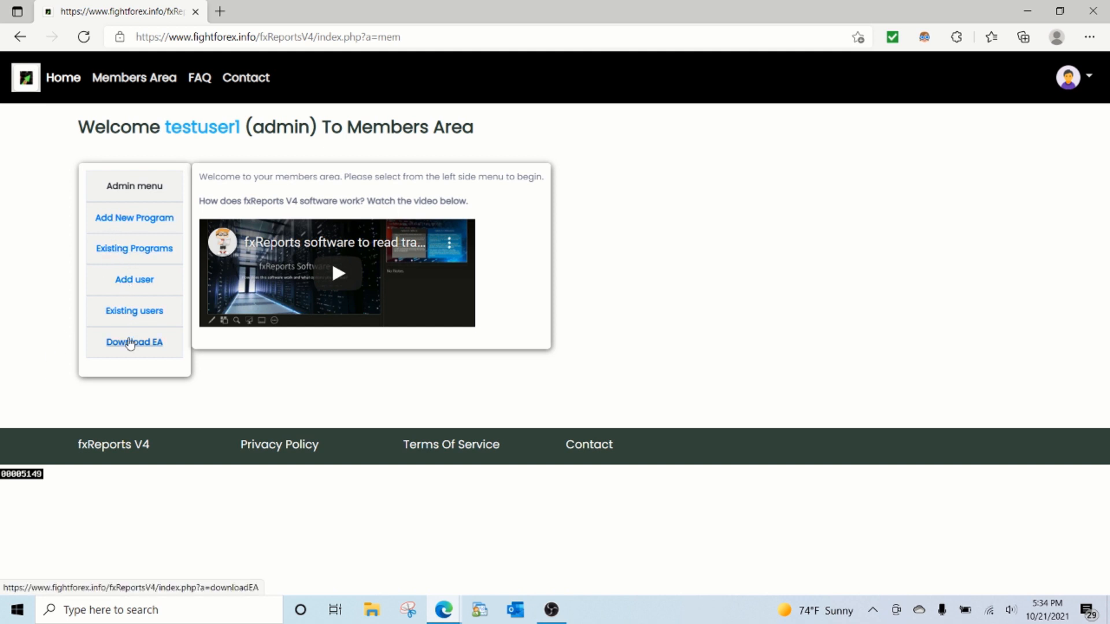
left_click(139, 226)
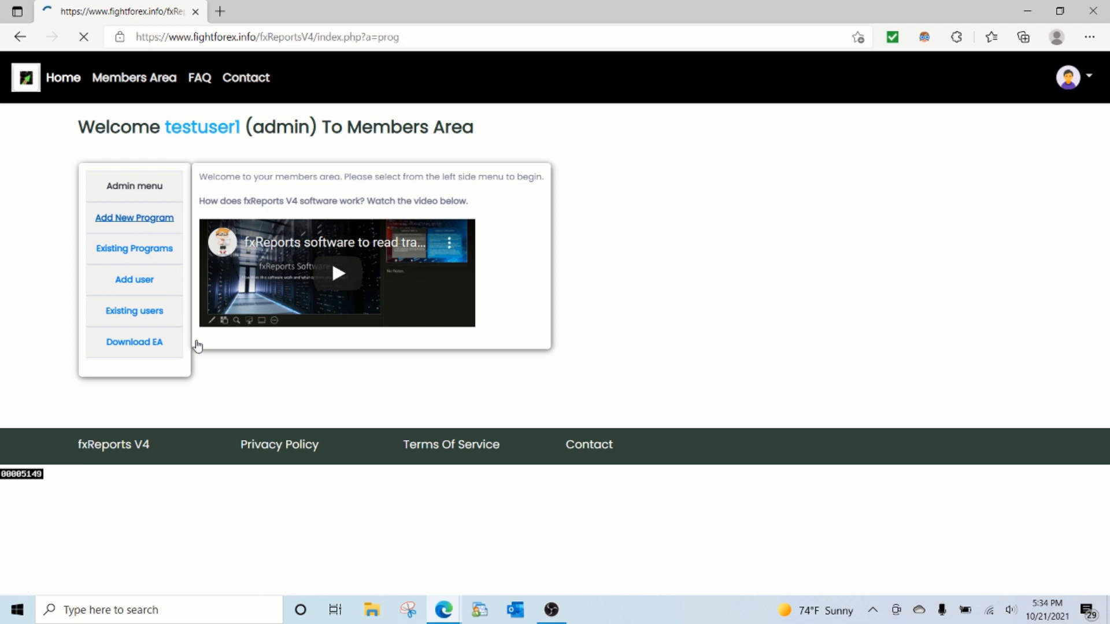
Step: Check the FTMO Challenge trading period, minimum days, loss limits and profit target on the FTMO site
left_click(444, 610)
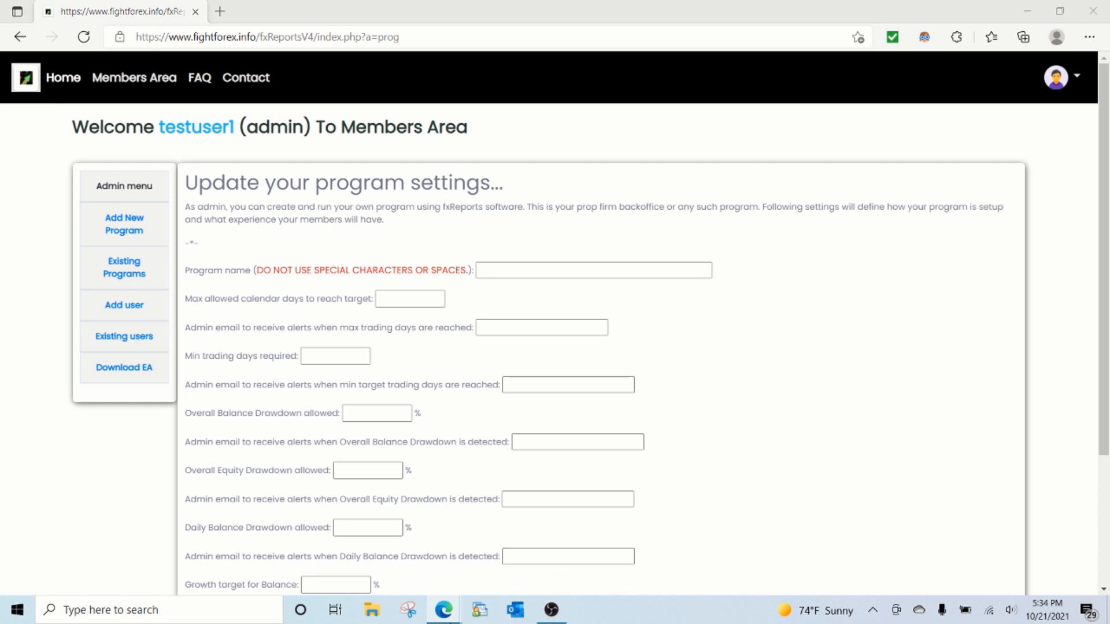
left_click(520, 549)
scroll(520, 553, "up", 2)
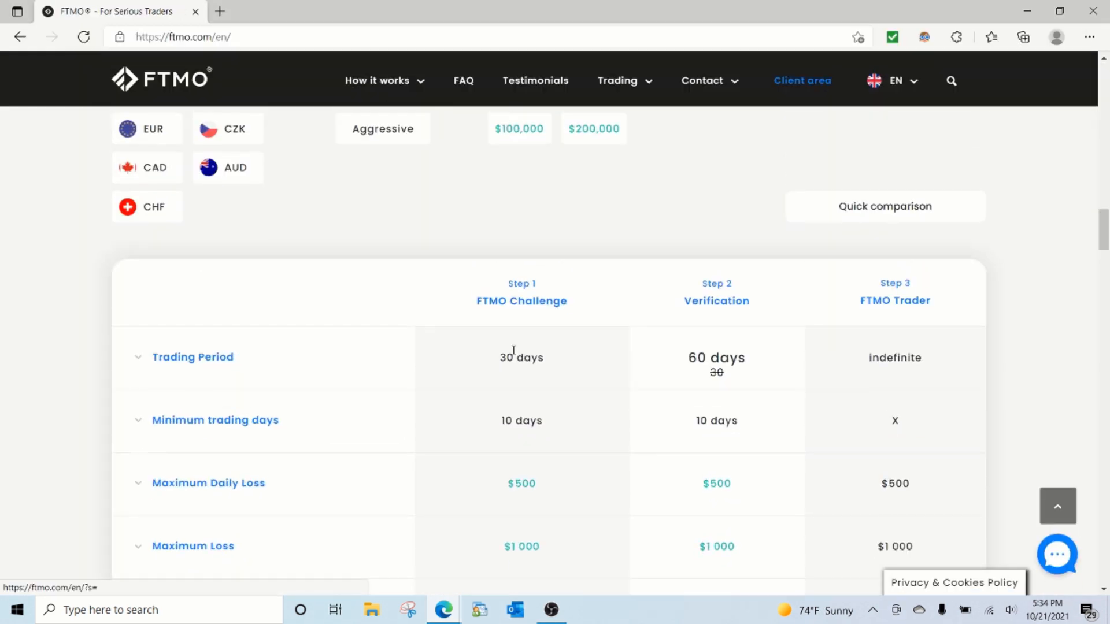
scroll(521, 553, "down", 3)
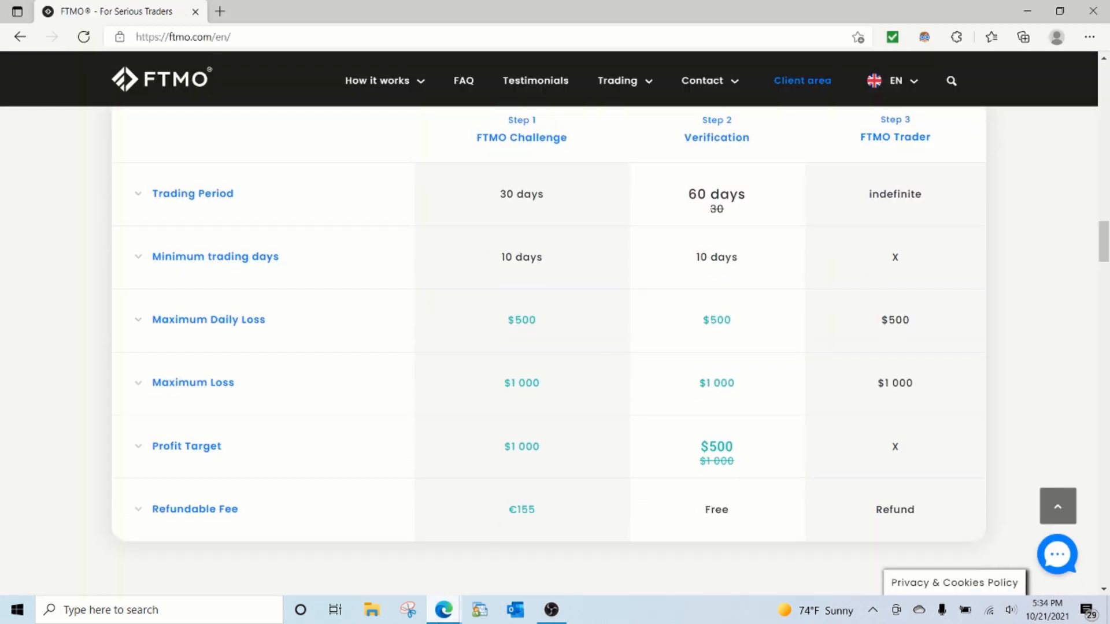
Step: Return to the fxReports new program form and name the program SamFTMOLikeChallenge
left_click(451, 616)
left_click(416, 590)
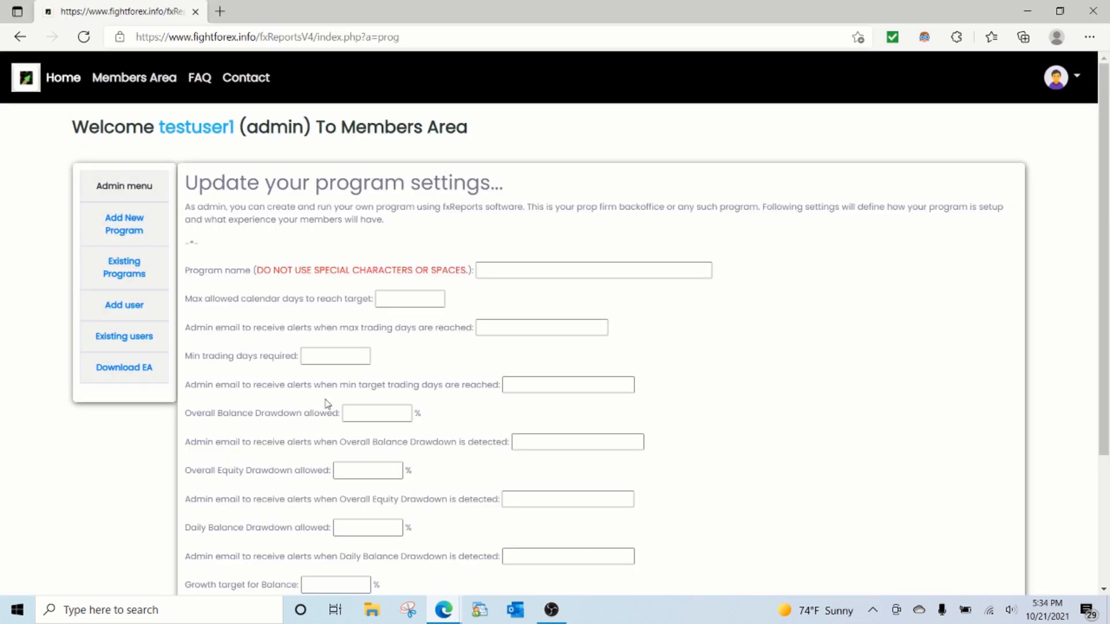
left_click(488, 276)
type("s")
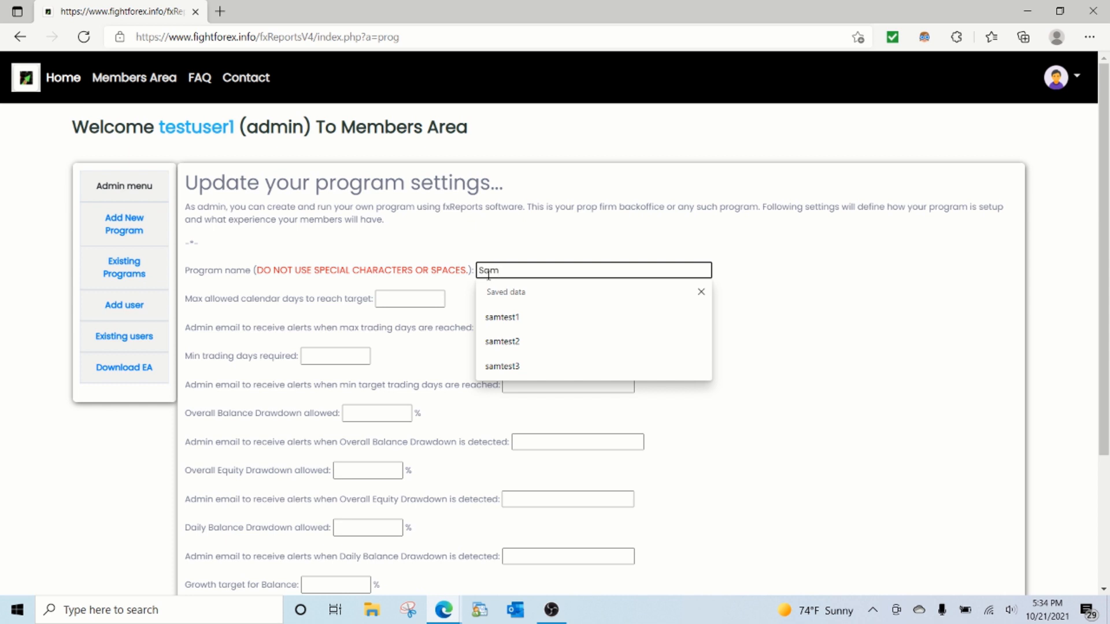
type("amFT")
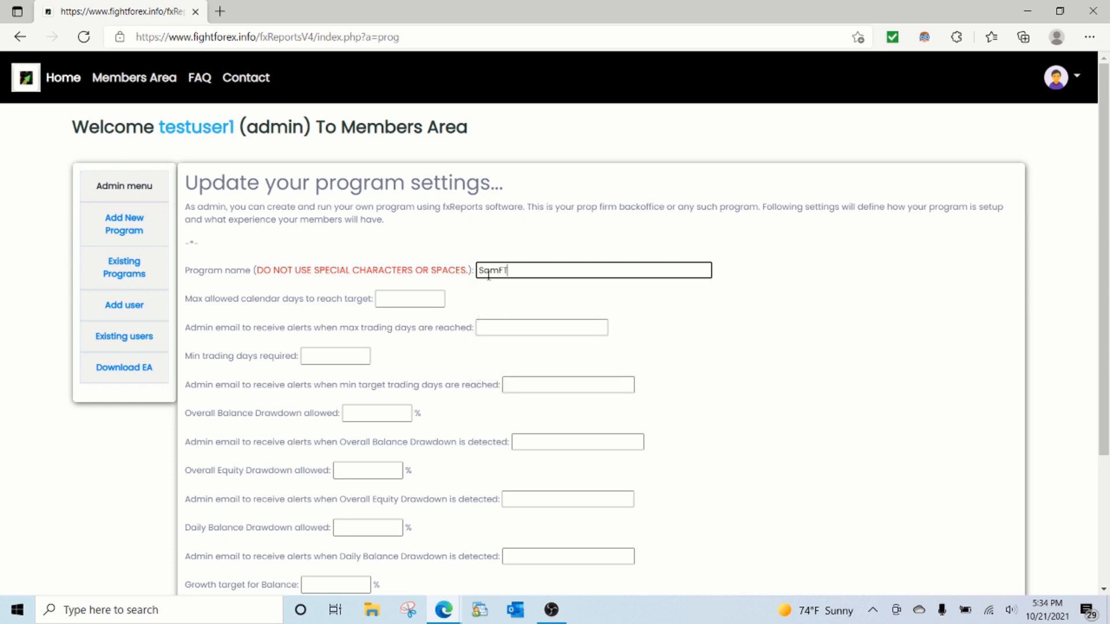
type("MOLikeProg")
key("BackSpace")
key("BackSpace")
key("BackSpace")
type("Cha")
type("e")
key("Tab")
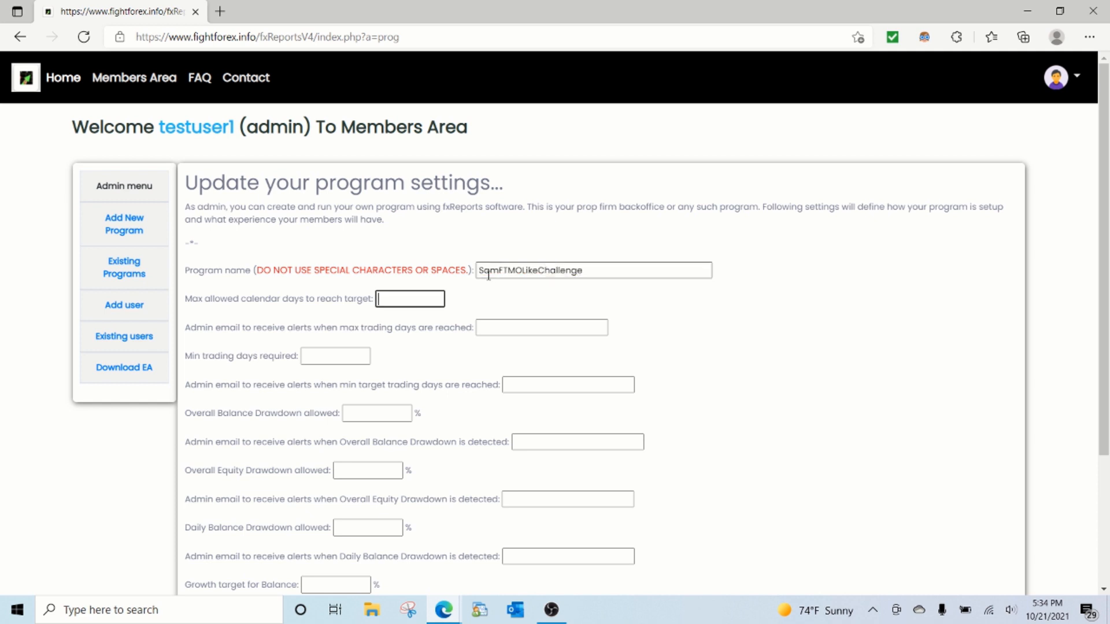
Step: Check FTMO's trading period, set the max allowed calendar days to 30, and fill in the admin's email for max trading day alerts
key("alt+Tab")
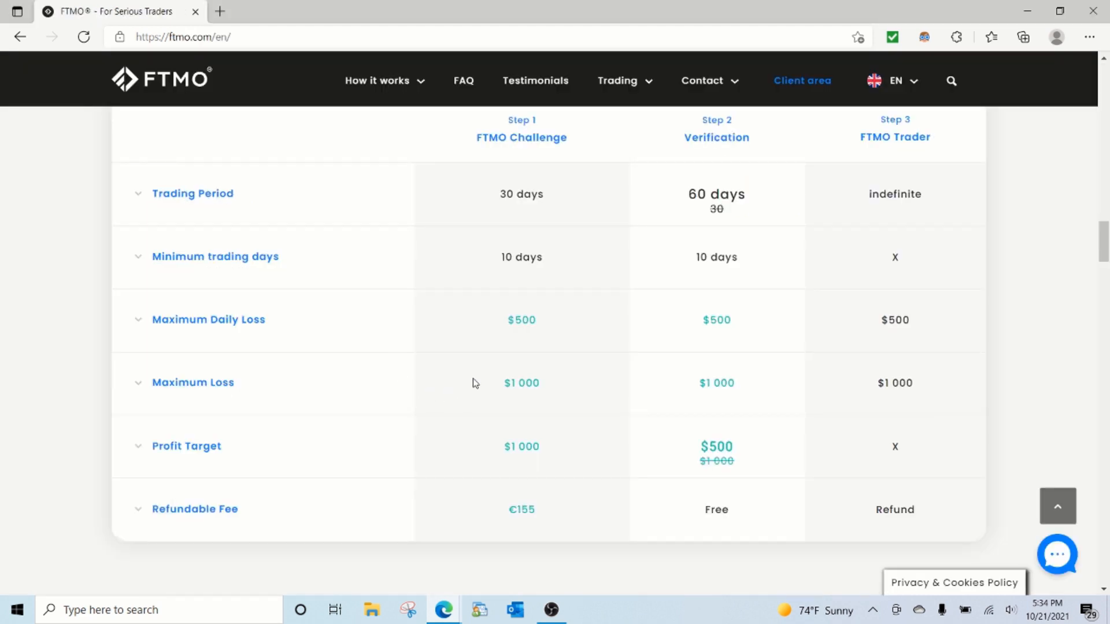
key("alt+Tab")
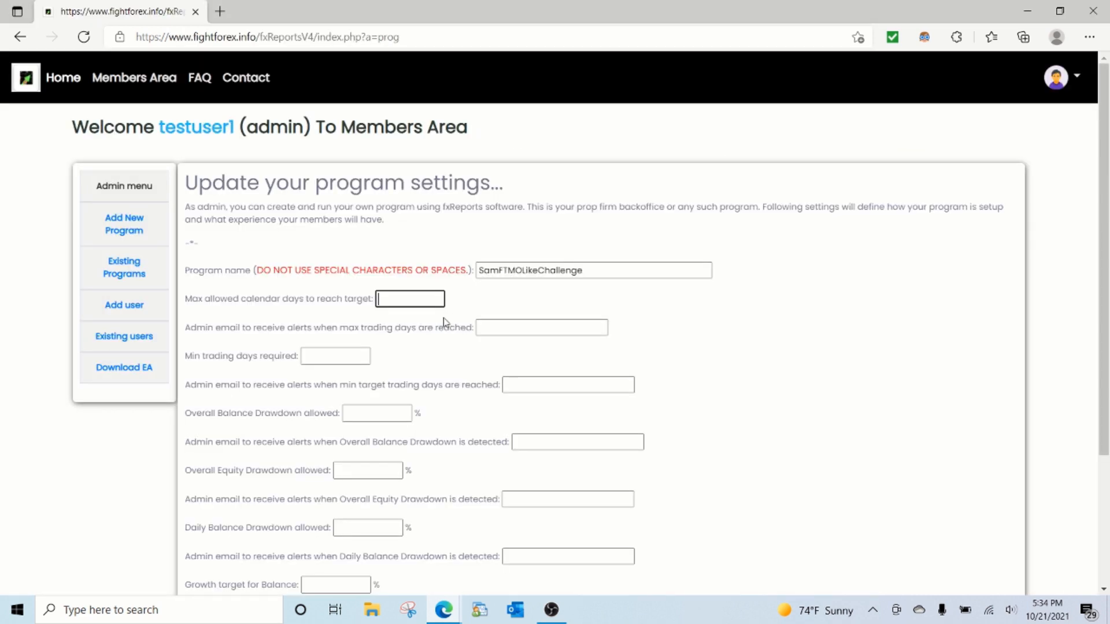
type("30")
key("Tab")
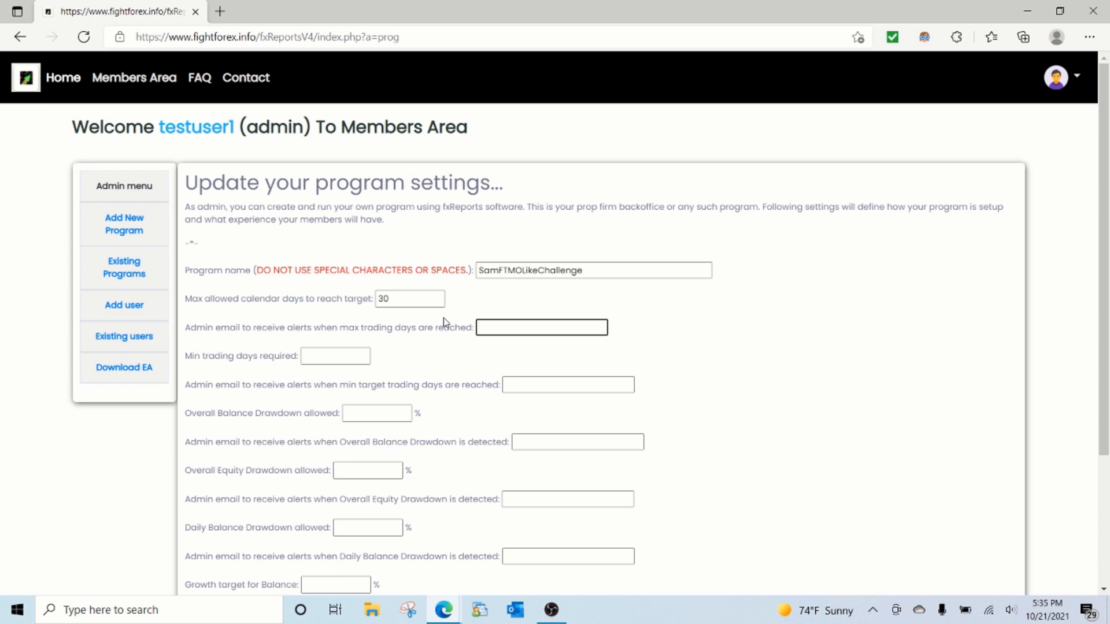
type("monit")
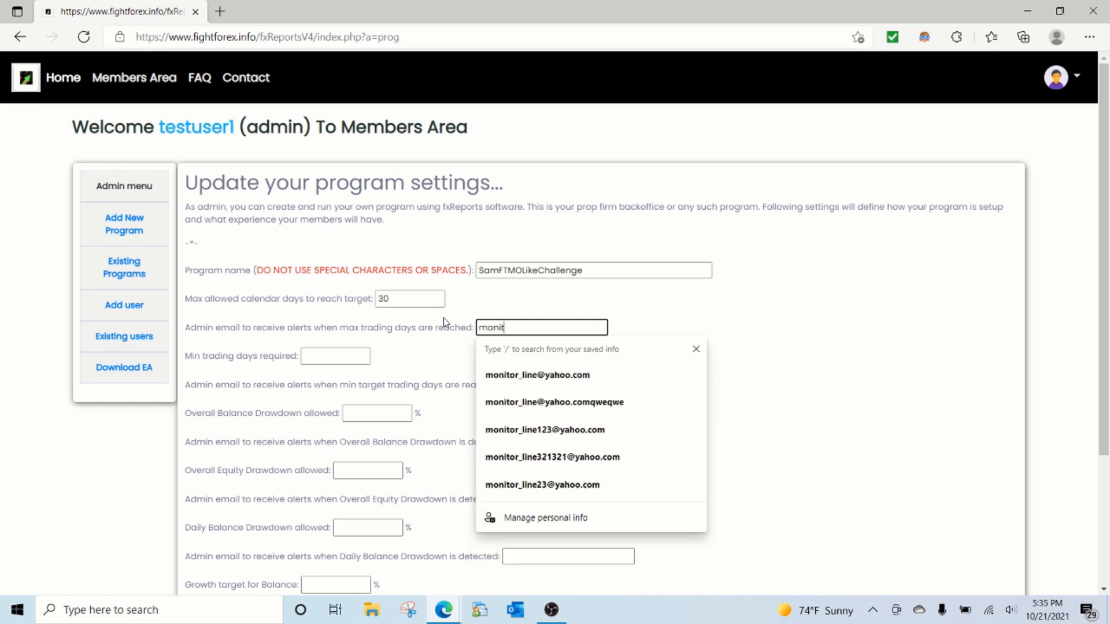
key("Down")
key("Return")
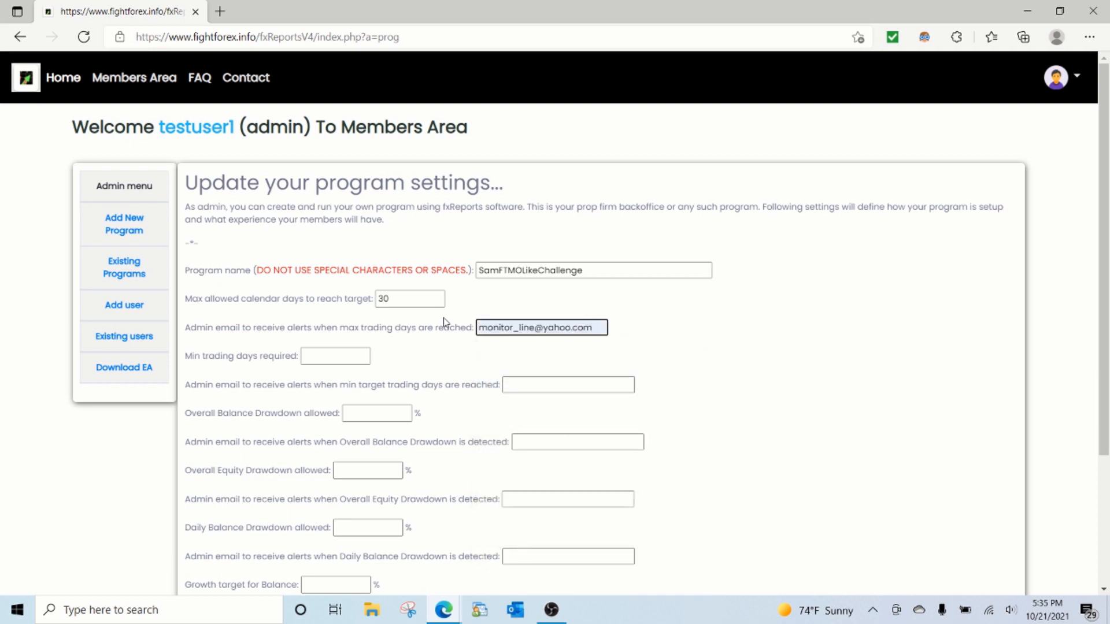
key("Tab")
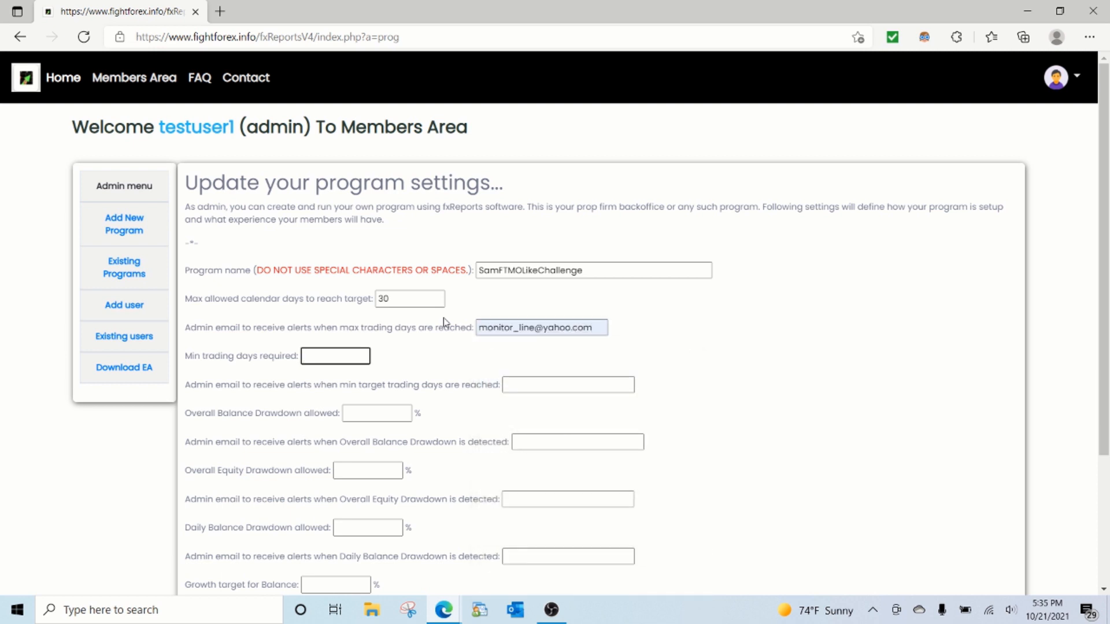
Step: Check FTMO's minimum trading days, set the min trading days required to 10, and fill in the admin's email for that alert
key("alt+Tab")
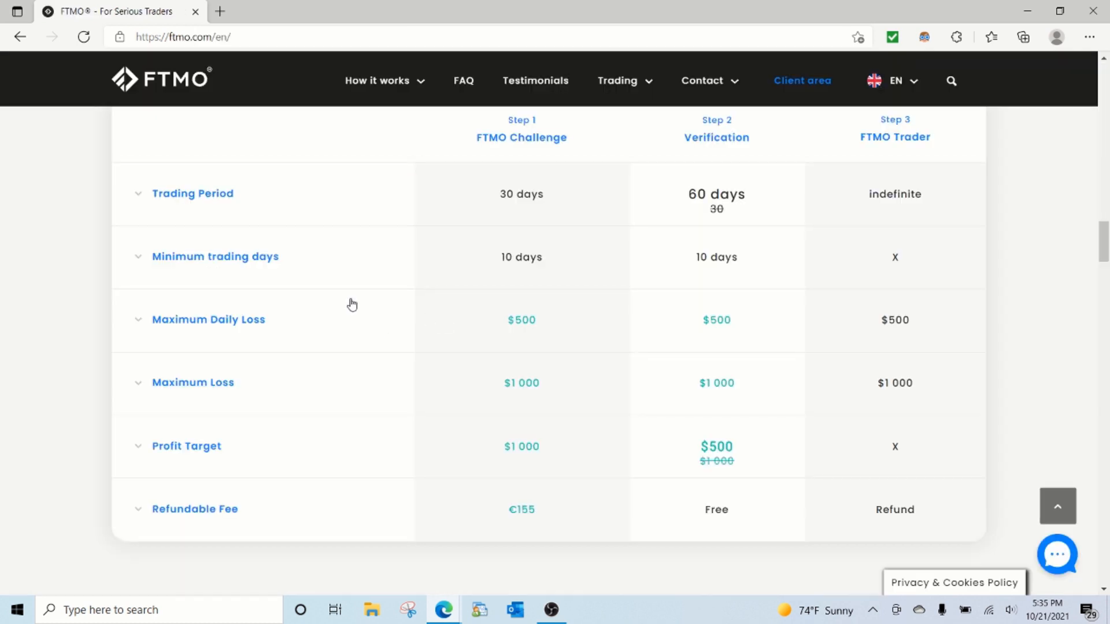
key("alt+Tab")
type("10")
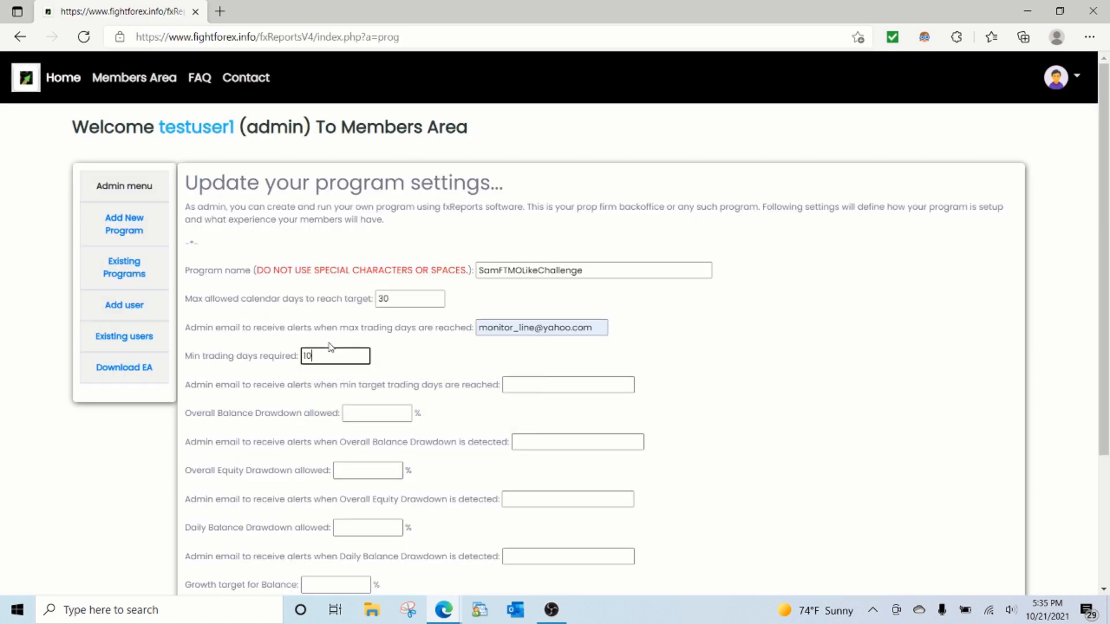
key("Tab")
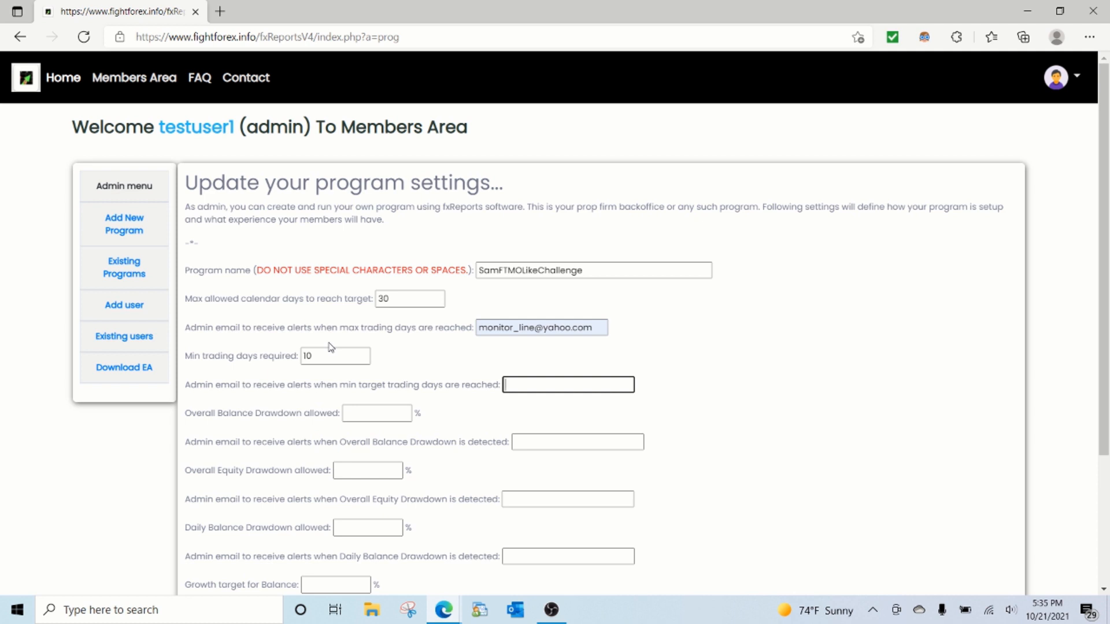
type("moni")
key("Down")
key("Return")
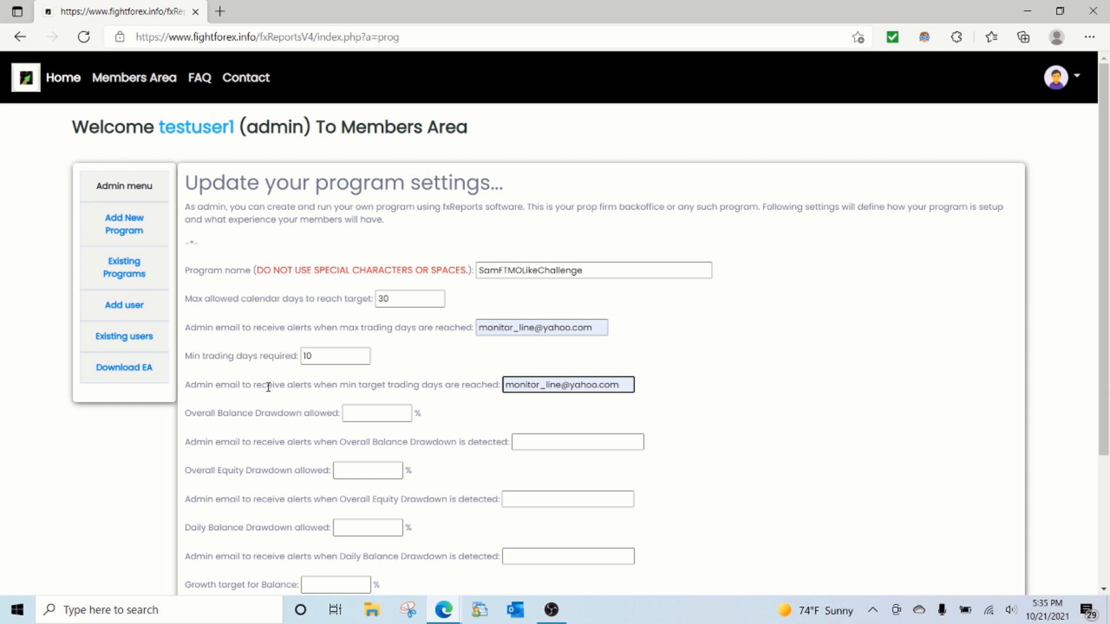
Step: Check FTMO's maximum loss, set the overall balance drawdown allowed to 10%, and fill in the admin's email for its alerts
left_click(346, 411)
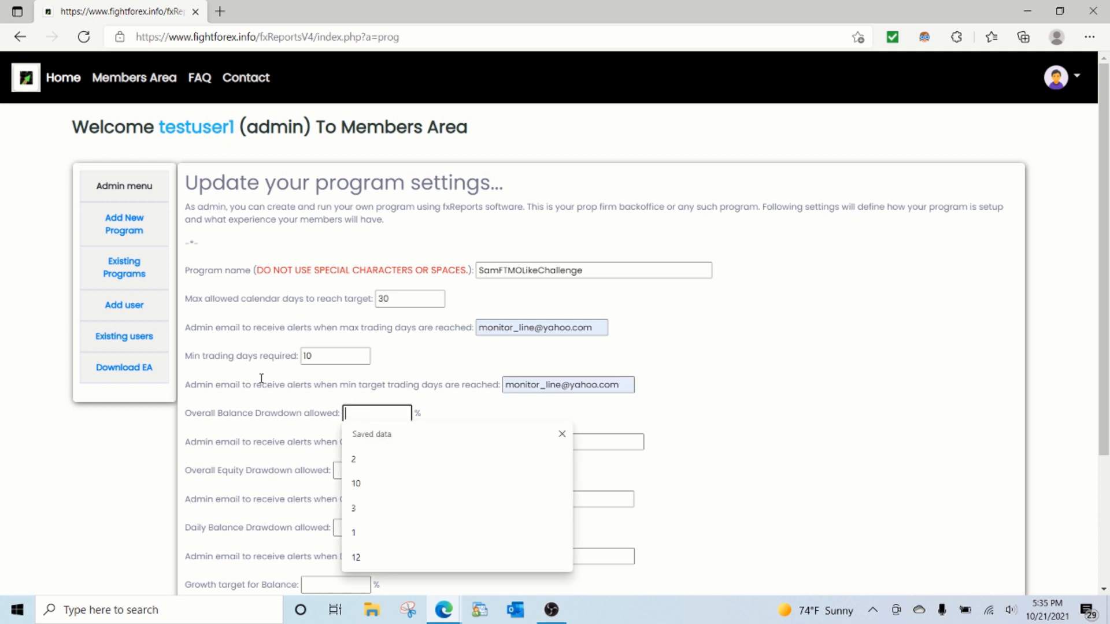
key("alt+Tab")
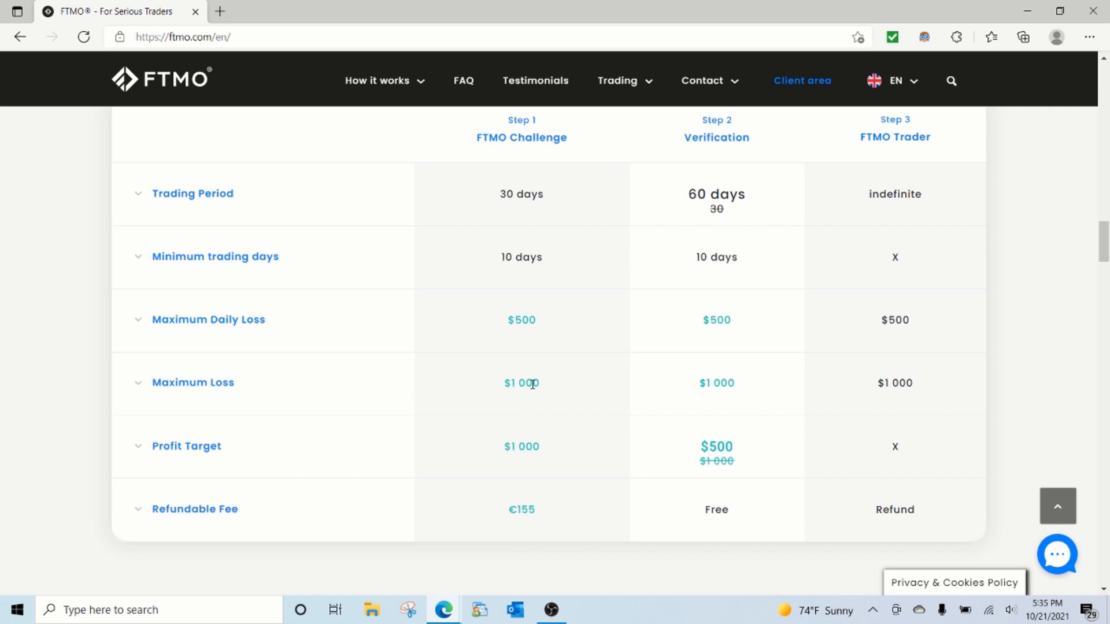
key("alt+Tab")
type("10")
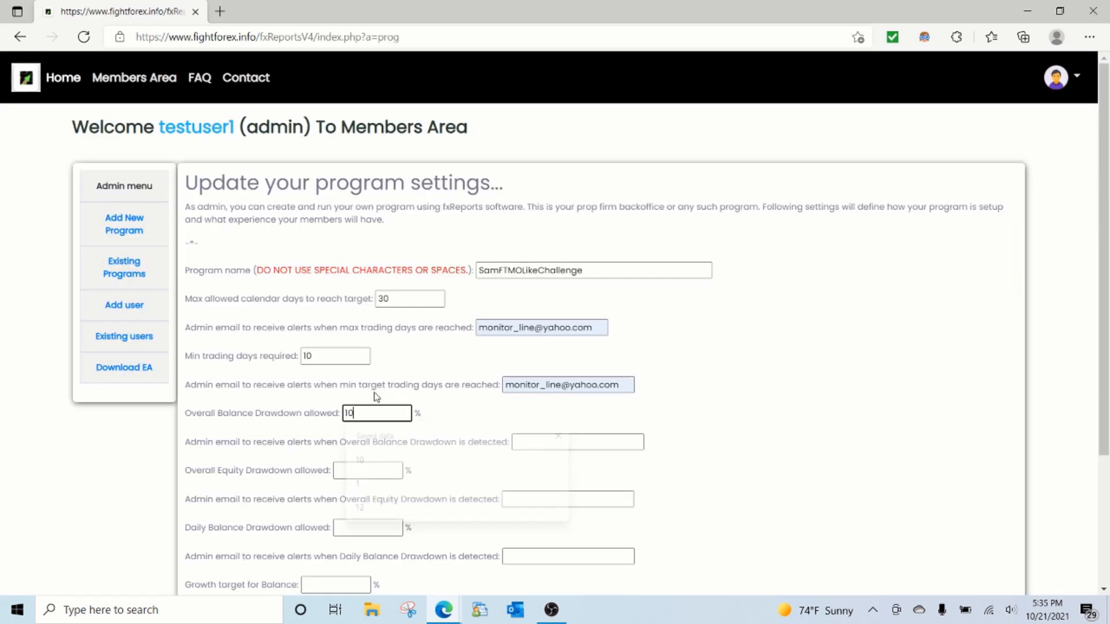
key("Tab")
key("Down")
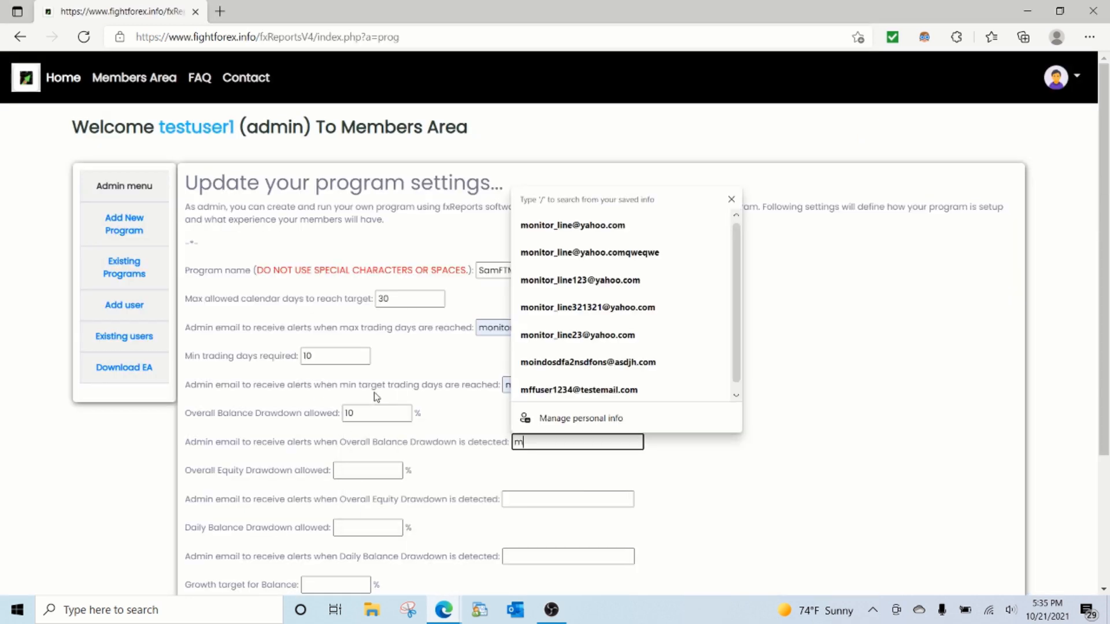
key("Down")
key("Return")
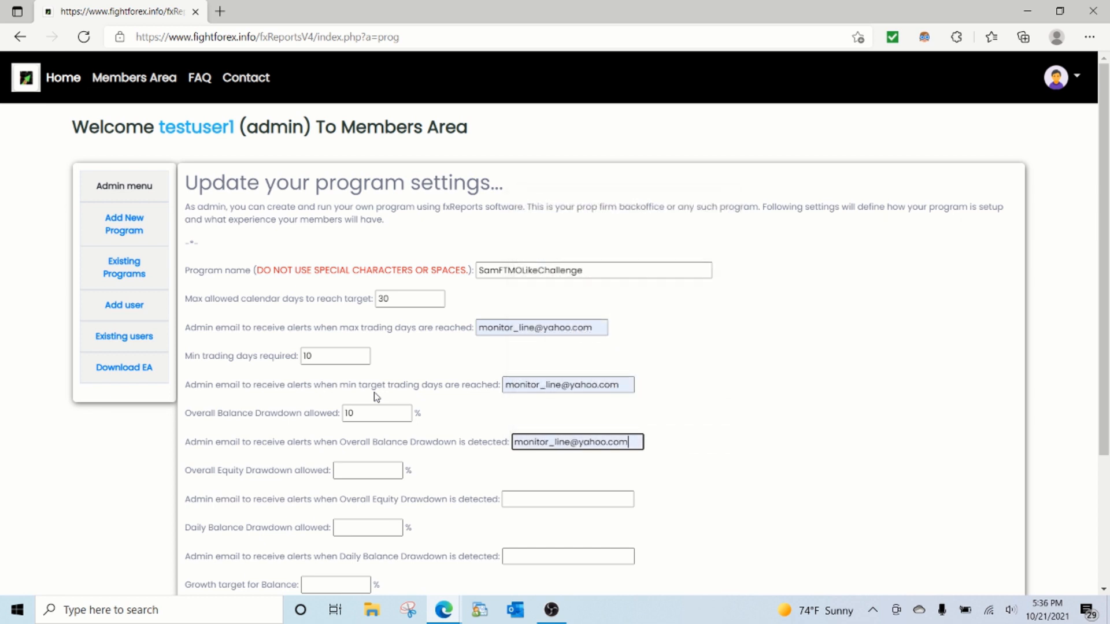
key("Tab")
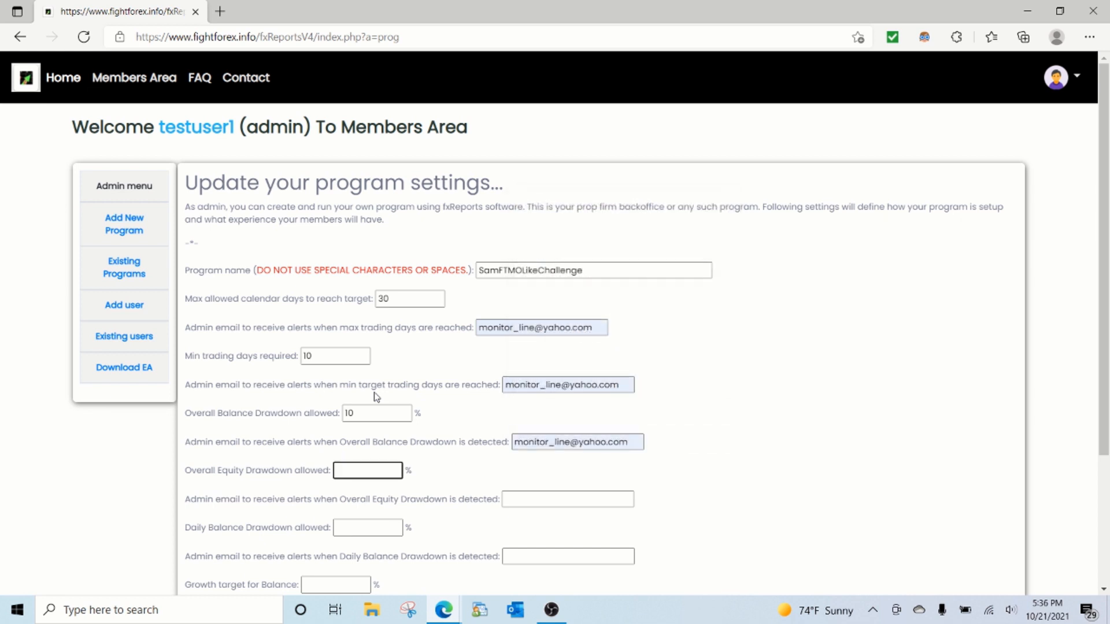
Step: Set the overall equity drawdown allowed to 10% and fill in the admin's email for its alerts
type("10")
key("Tab")
key("Down")
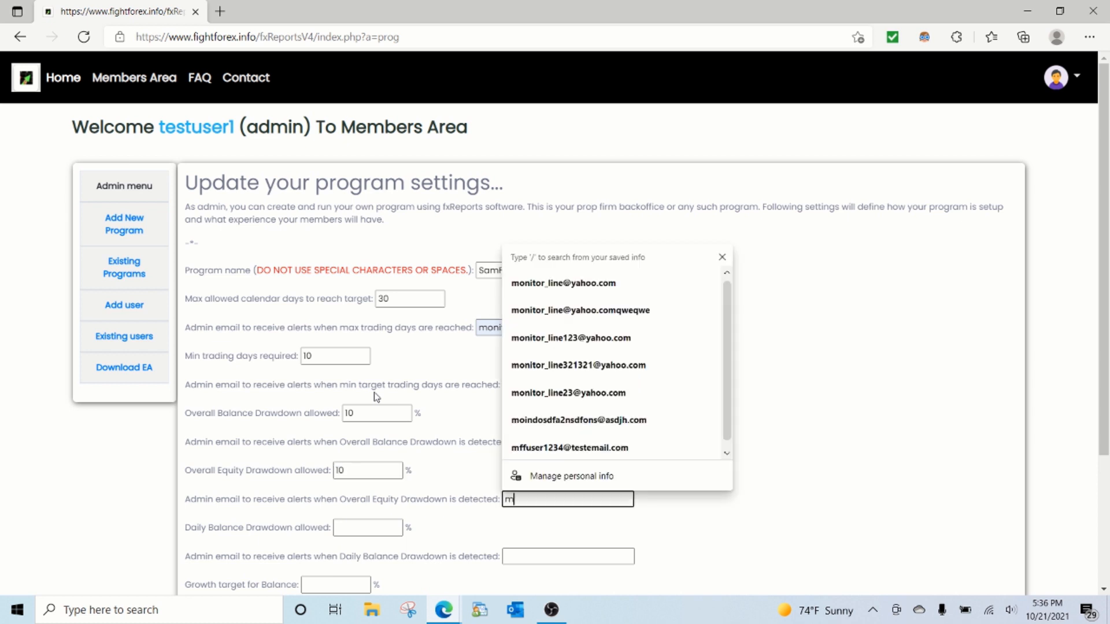
key("Down")
key("Return")
key("shift+Tab")
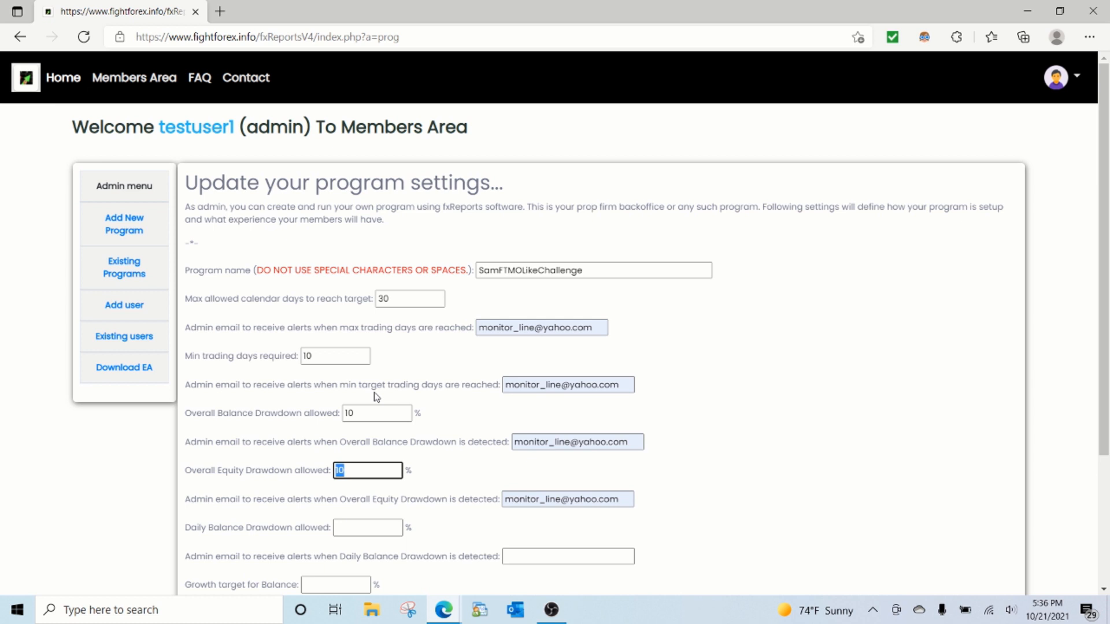
type("1000")
key("BackSpace")
key("Tab")
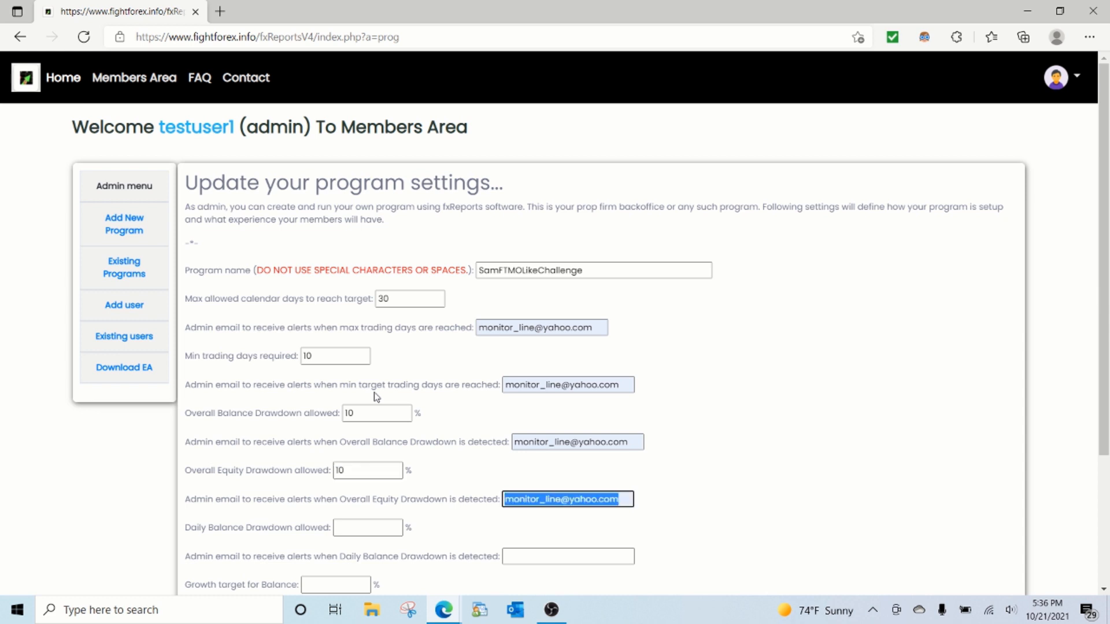
key("Tab")
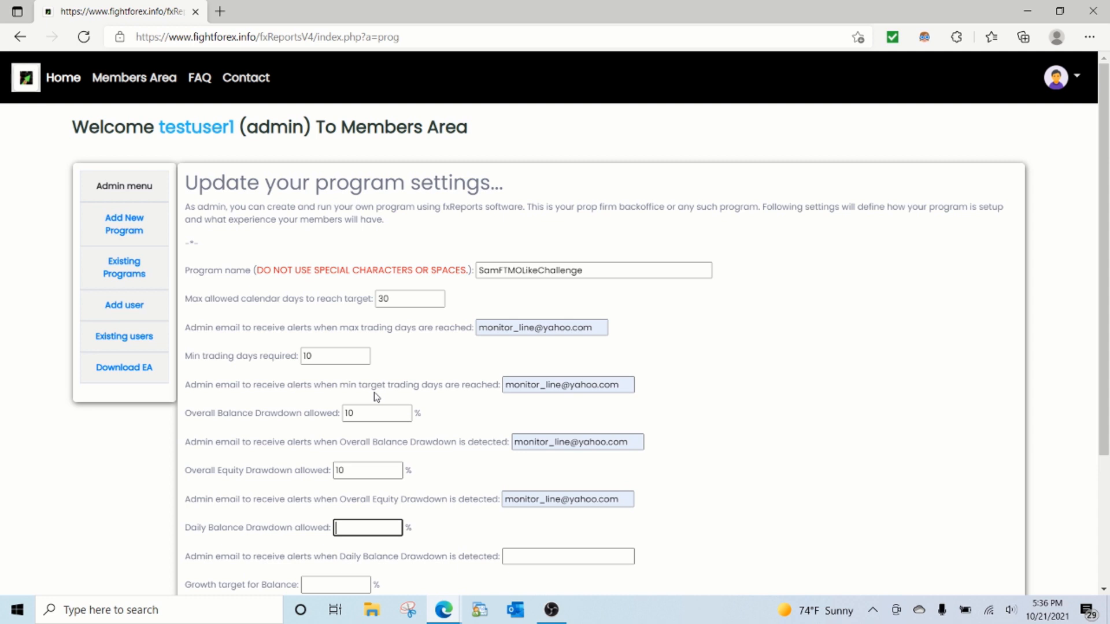
Step: Set the daily balance drawdown allowed to 5%, compare it with FTMO's maximum daily loss, and fill in the admin's email for its alerts
type("5")
key("alt+Tab")
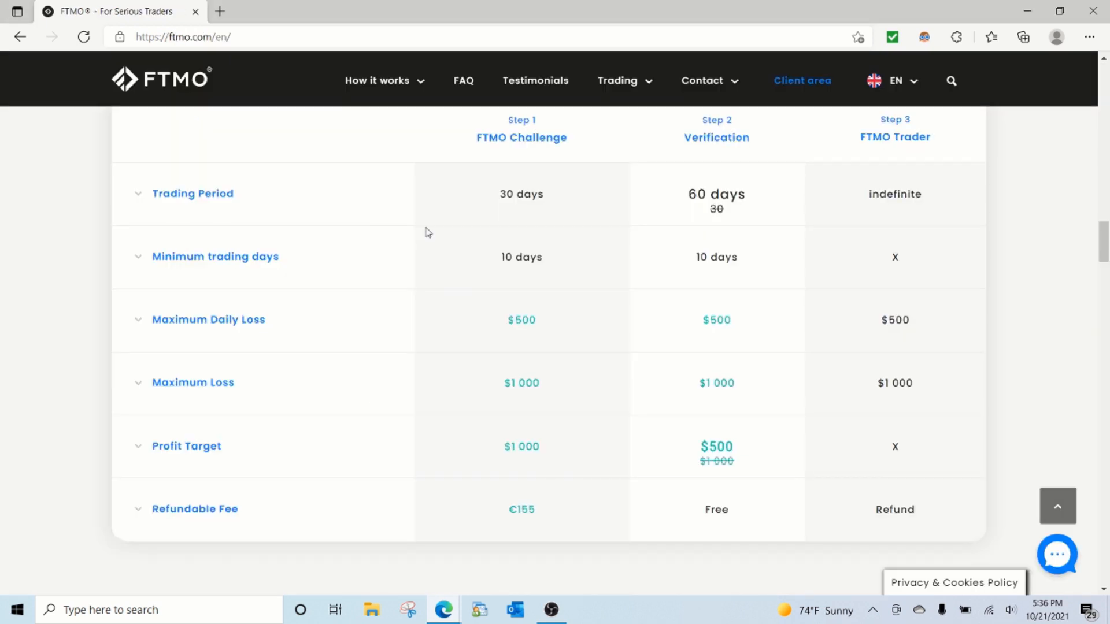
key("alt+Tab")
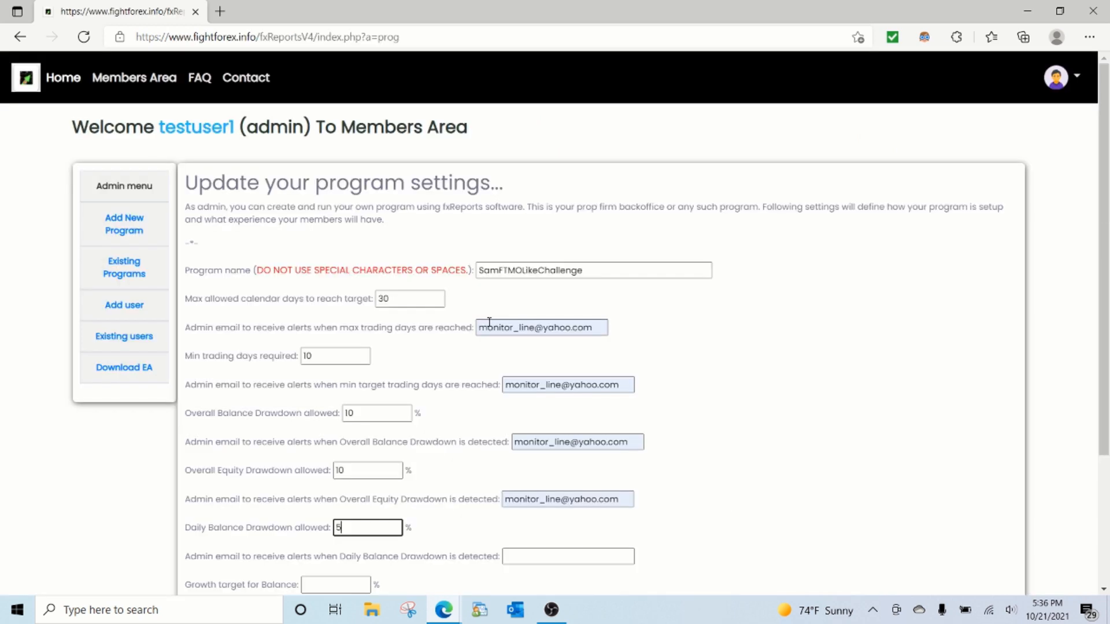
key("Tab")
type("m")
key("Down")
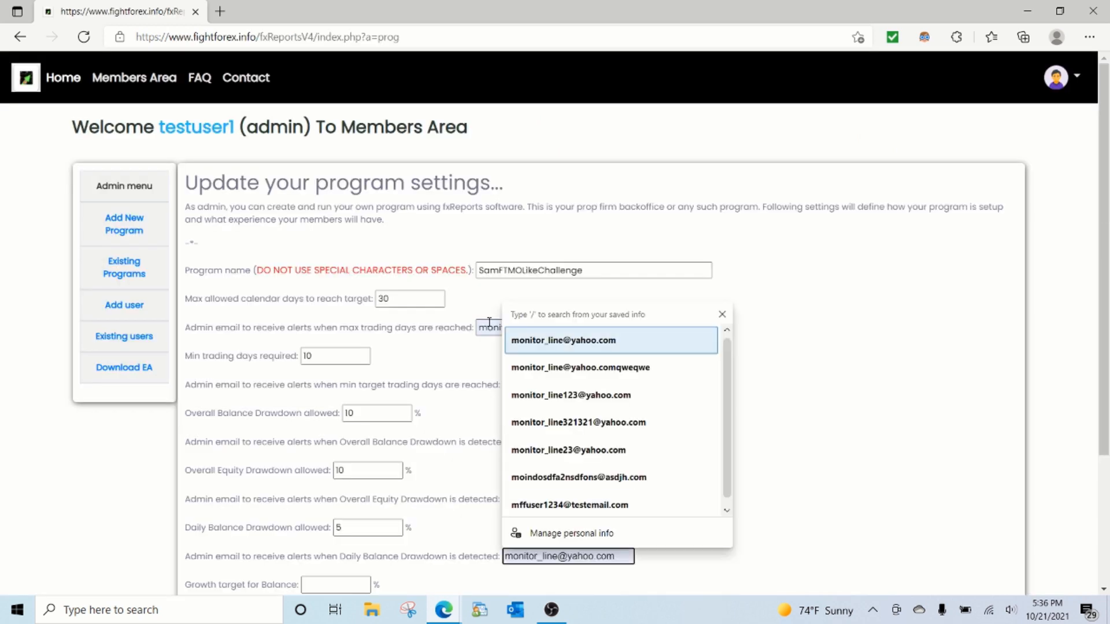
key("Return")
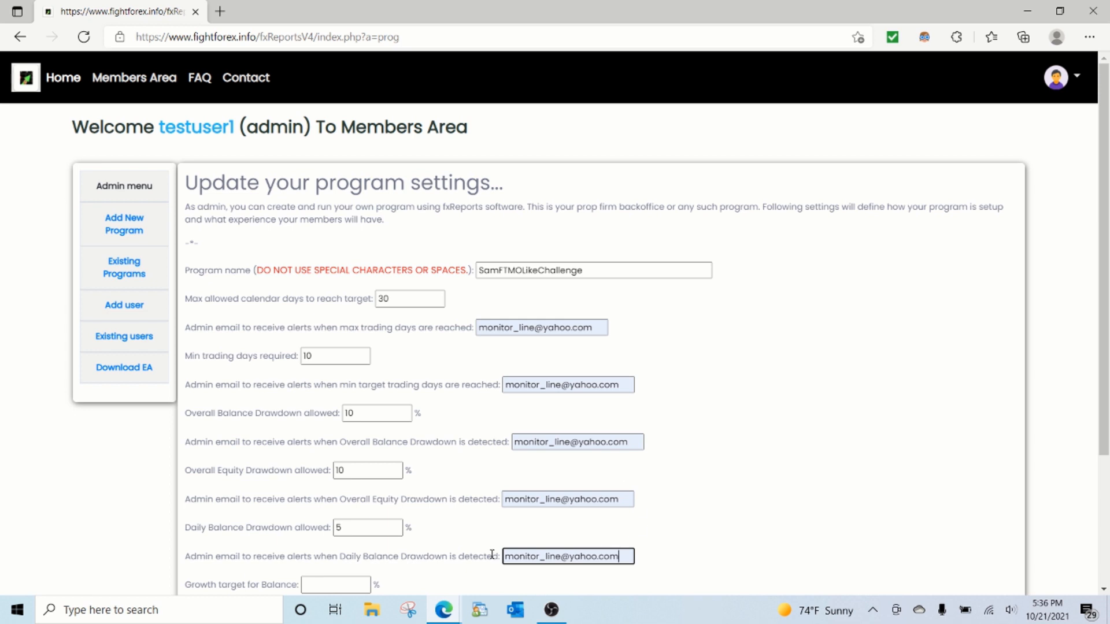
Step: Set the balance growth target to 10%, compare it with FTMO's profit target, and fill in the admin's email for target-reached alerts
scroll(466, 558, "down", 3)
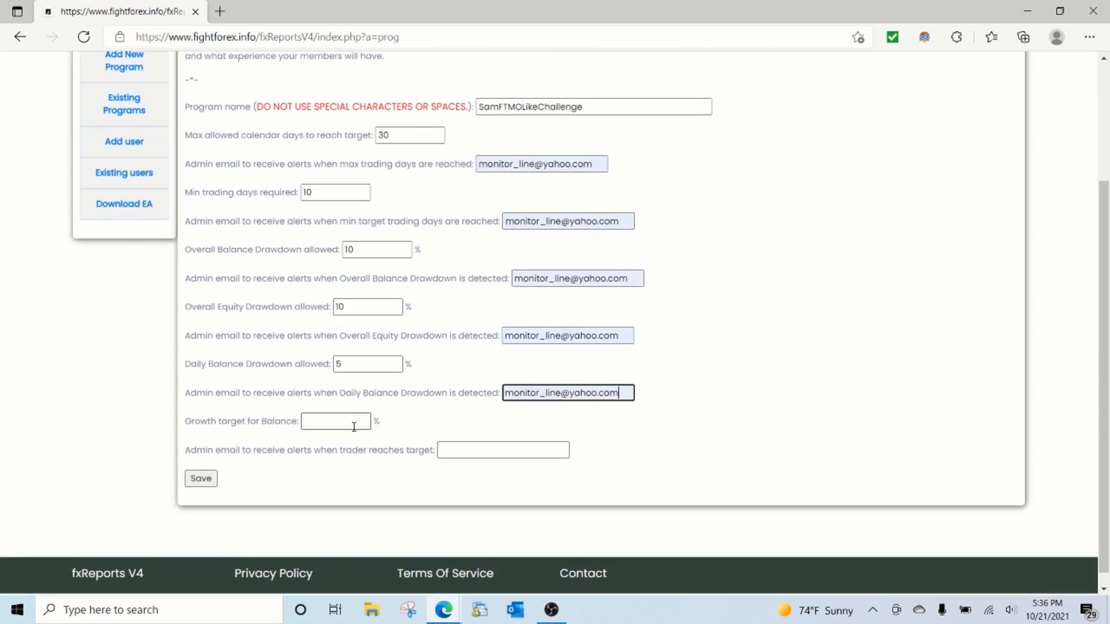
left_click(337, 422)
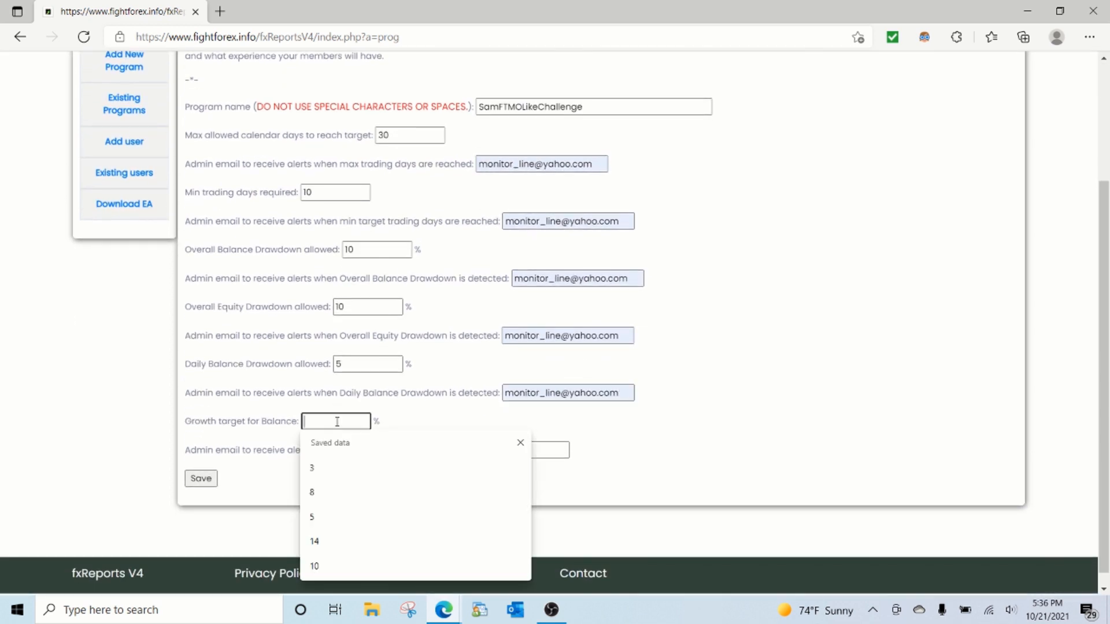
type("10")
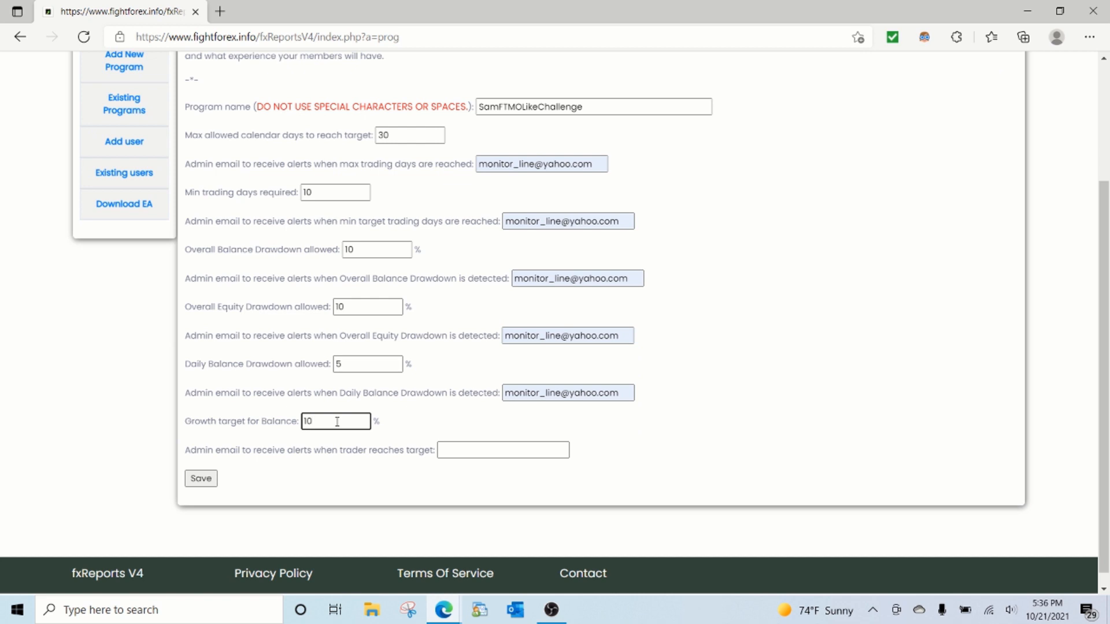
key("alt+Tab")
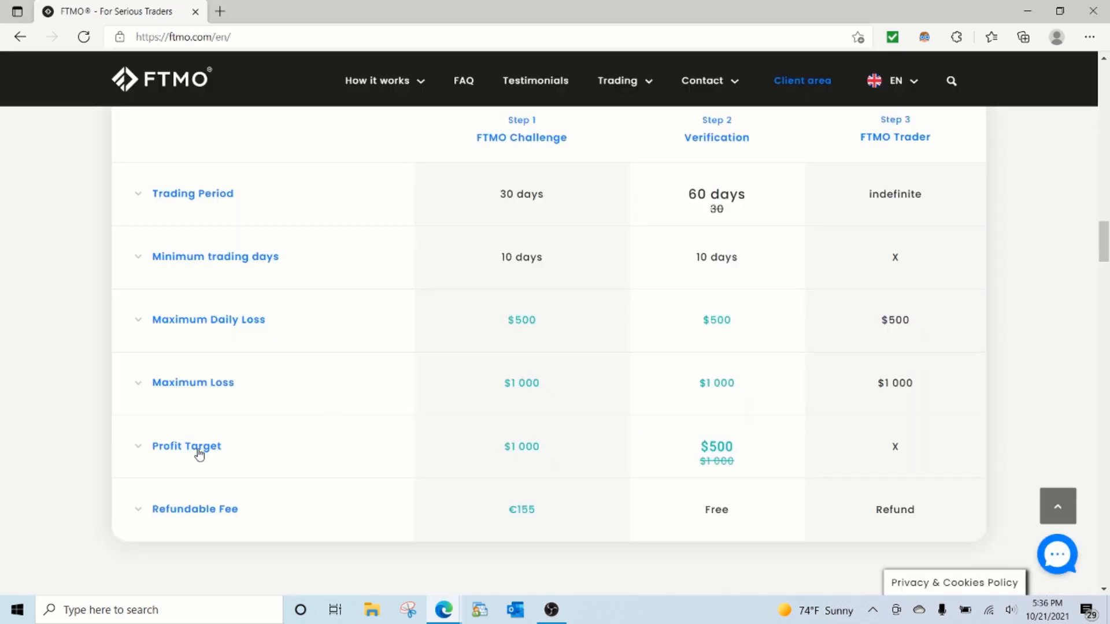
left_click(200, 454)
key("alt+Tab")
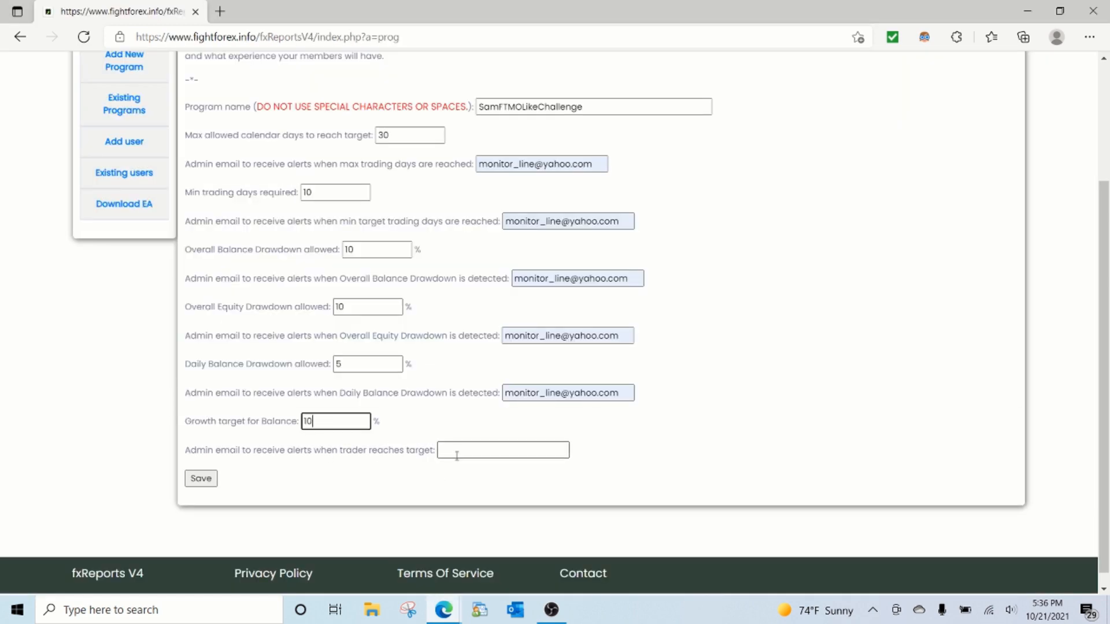
left_click(456, 455)
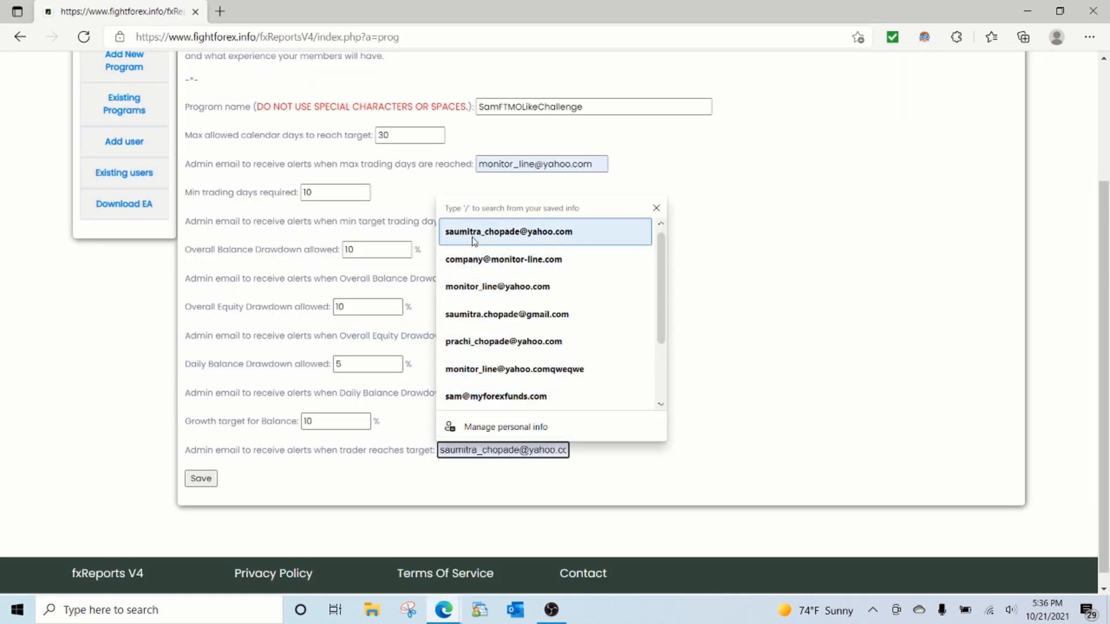
left_click(465, 287)
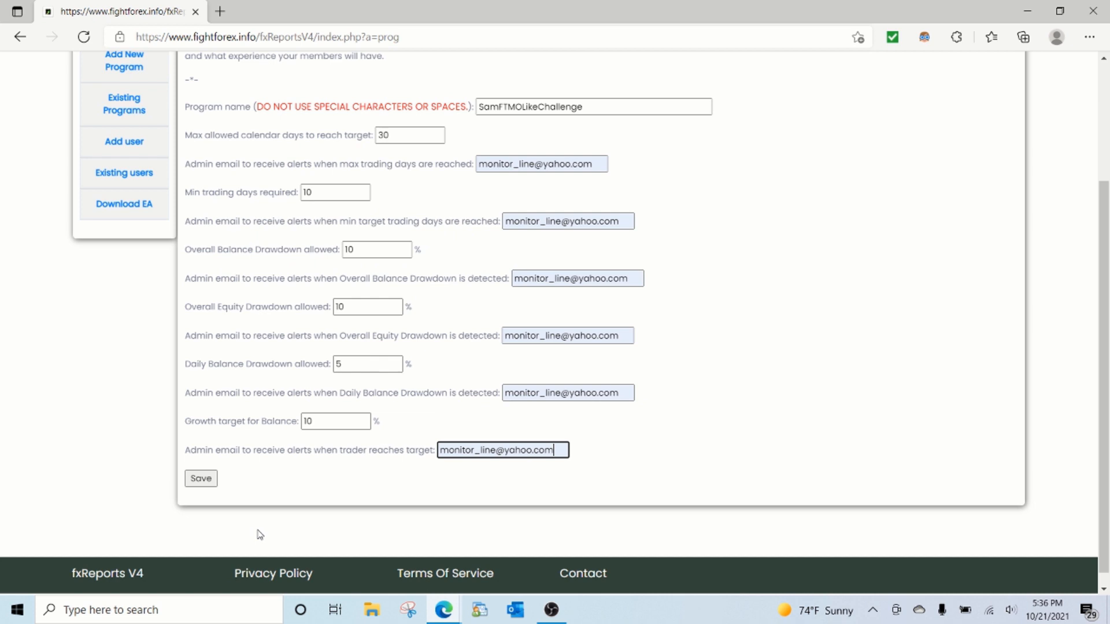
Step: Save the new program and check the SamFTMOLikeChallenge entry in the list of existing programs
left_click(206, 485)
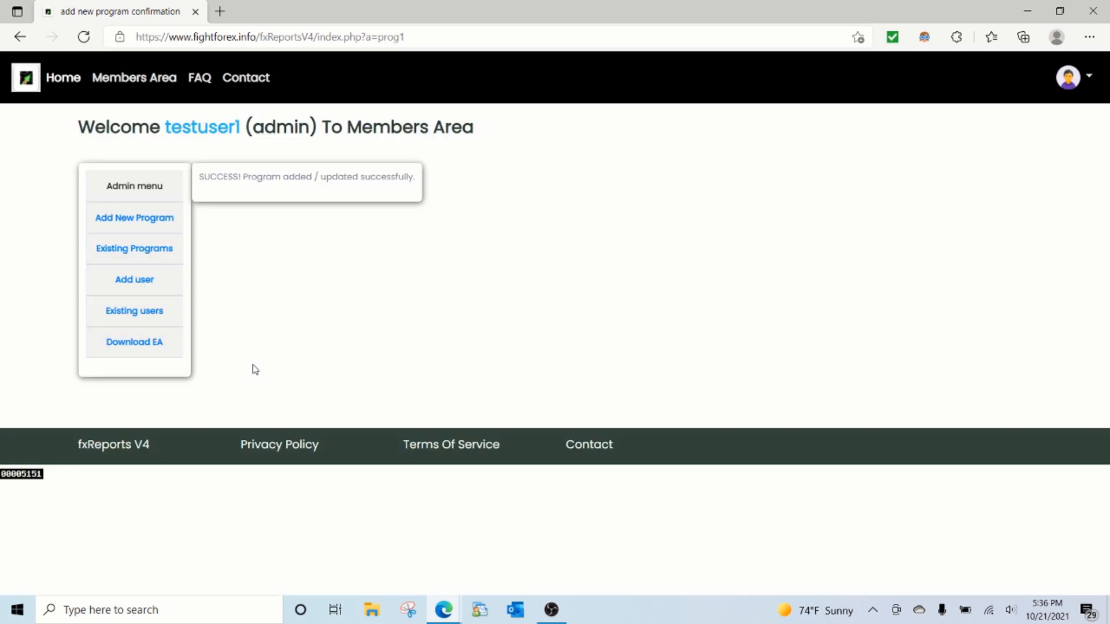
left_click(150, 249)
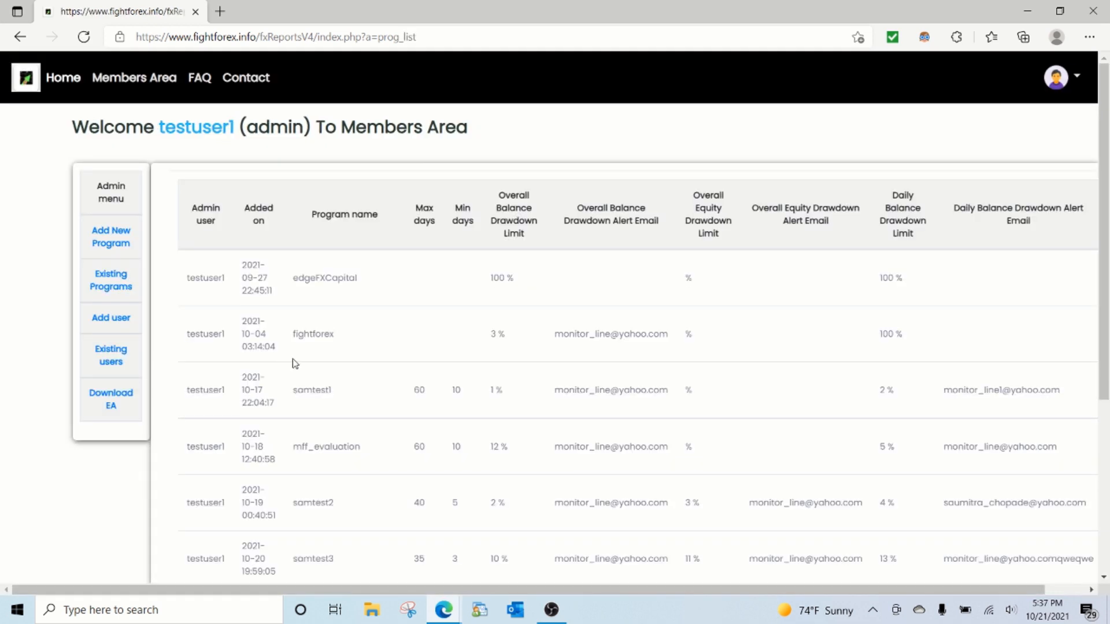
scroll(295, 361, "down", 2)
scroll(296, 362, "down", 3)
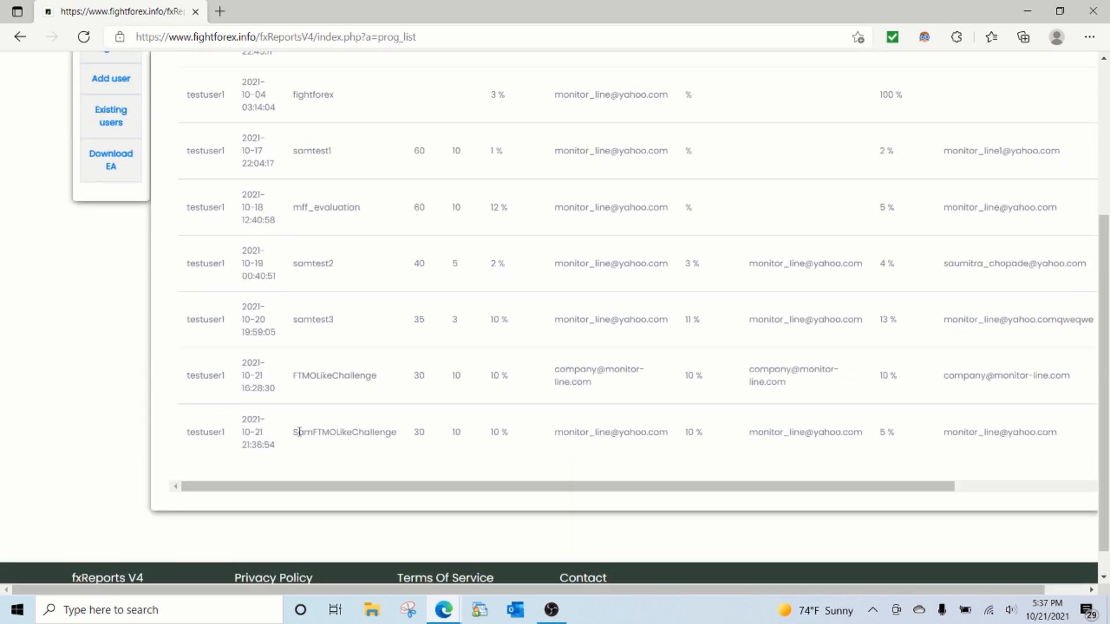
left_click_drag(293, 431, 405, 438)
scroll(446, 416, "up", 5)
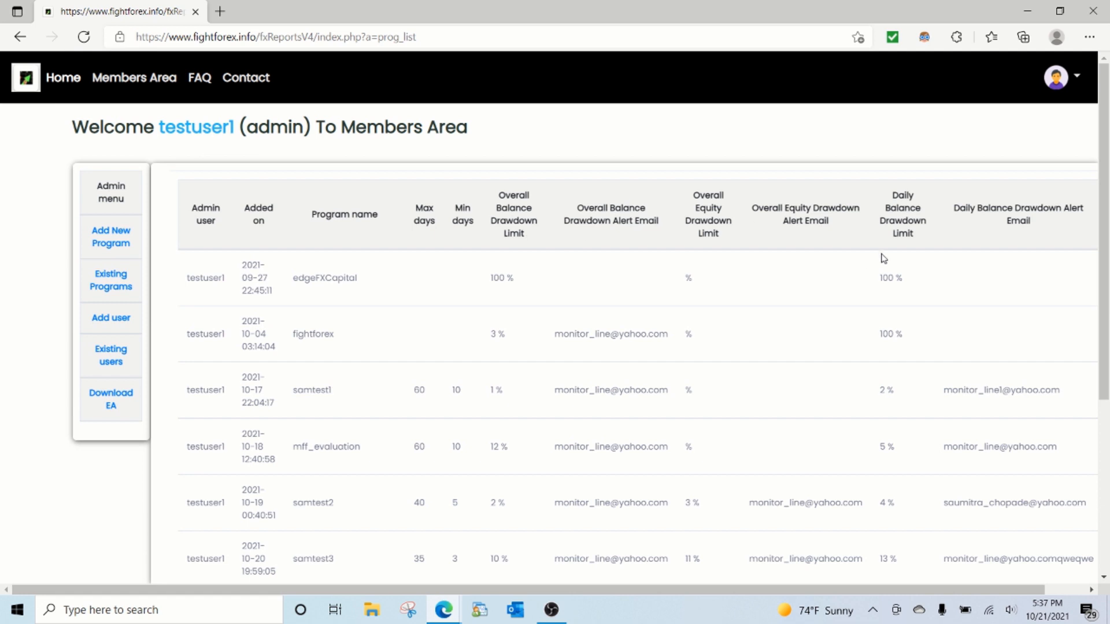
scroll(386, 446, "down", 3)
scroll(406, 525, "down", 1)
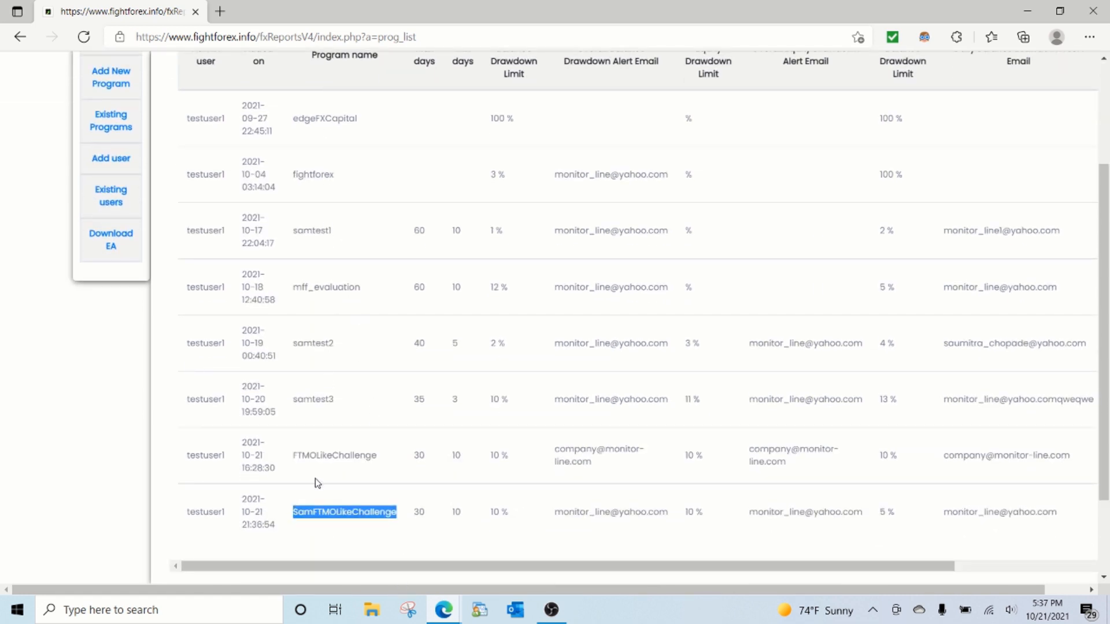
scroll(131, 419, "up", 3)
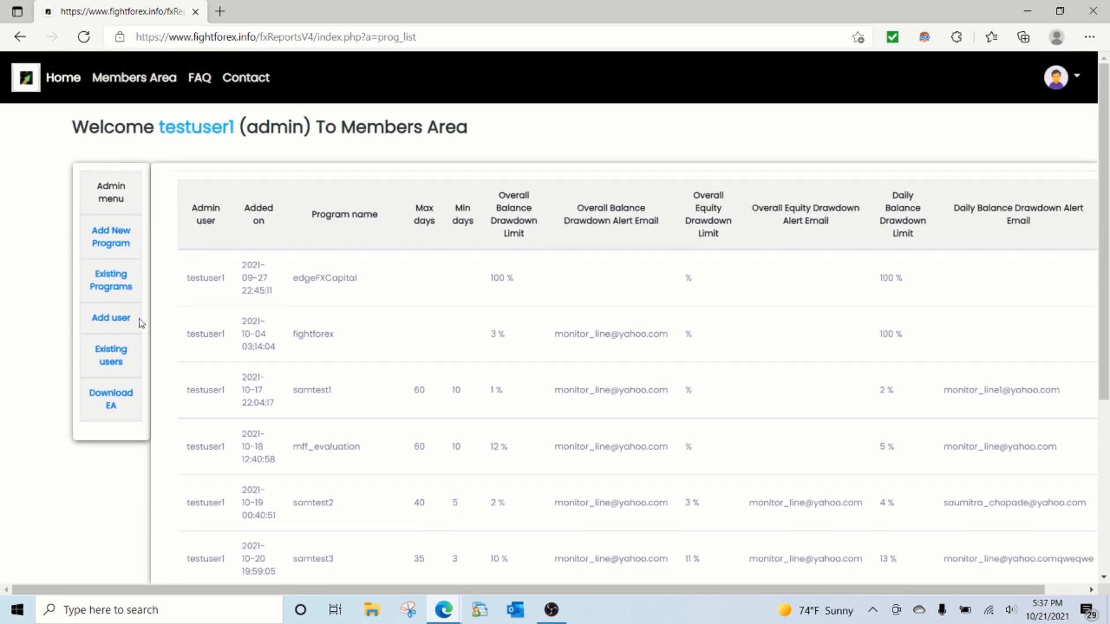
Step: Start adding a new user account and fill in the user's ID and email
left_click(123, 322)
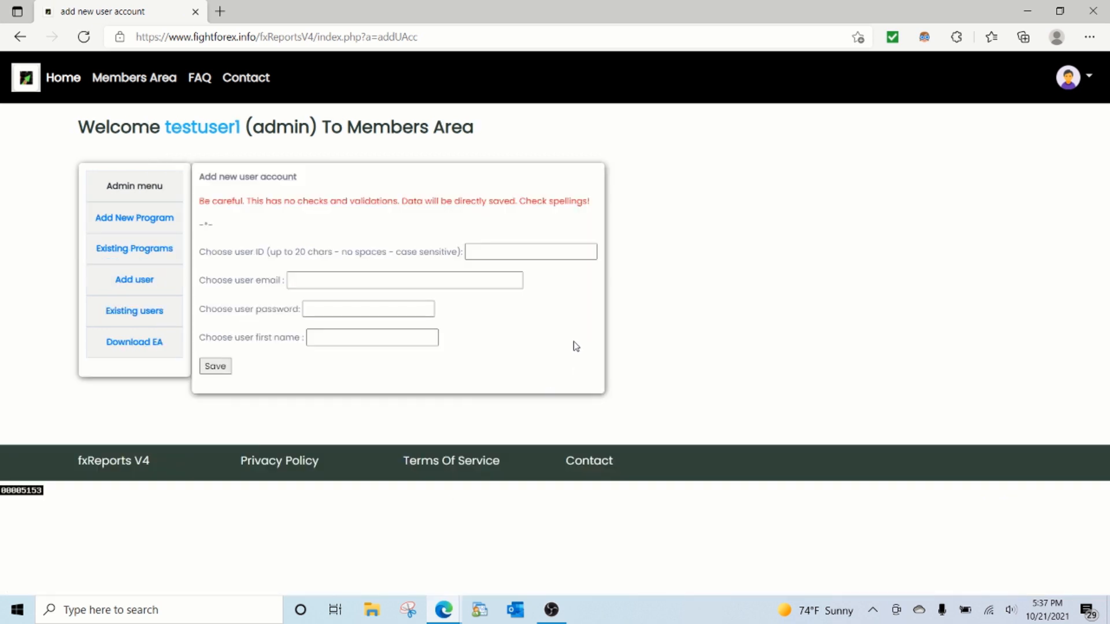
left_click(541, 252)
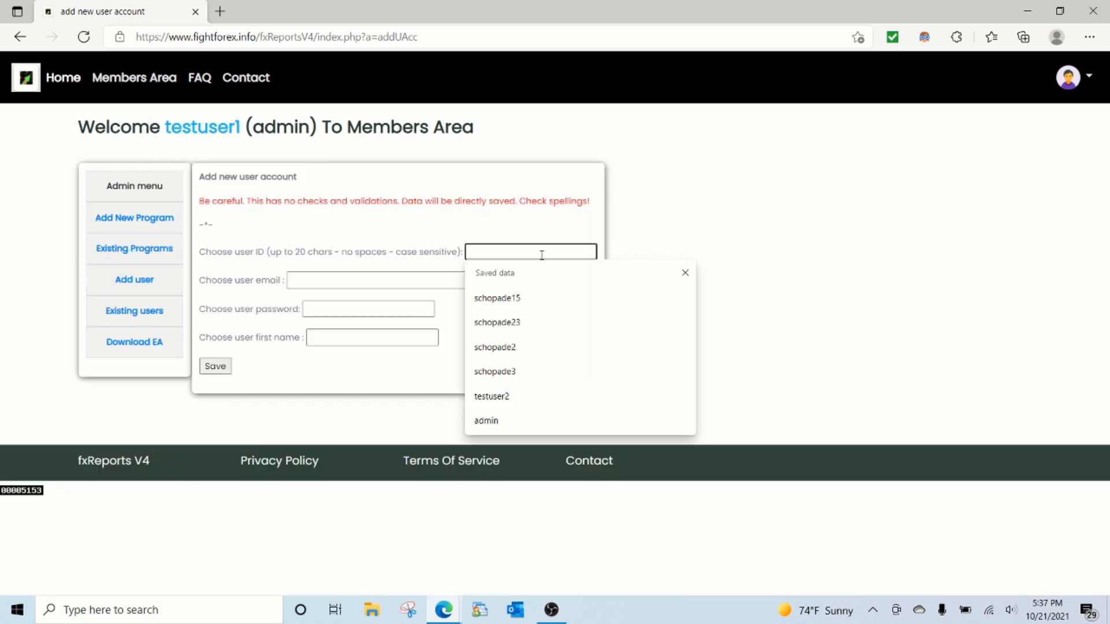
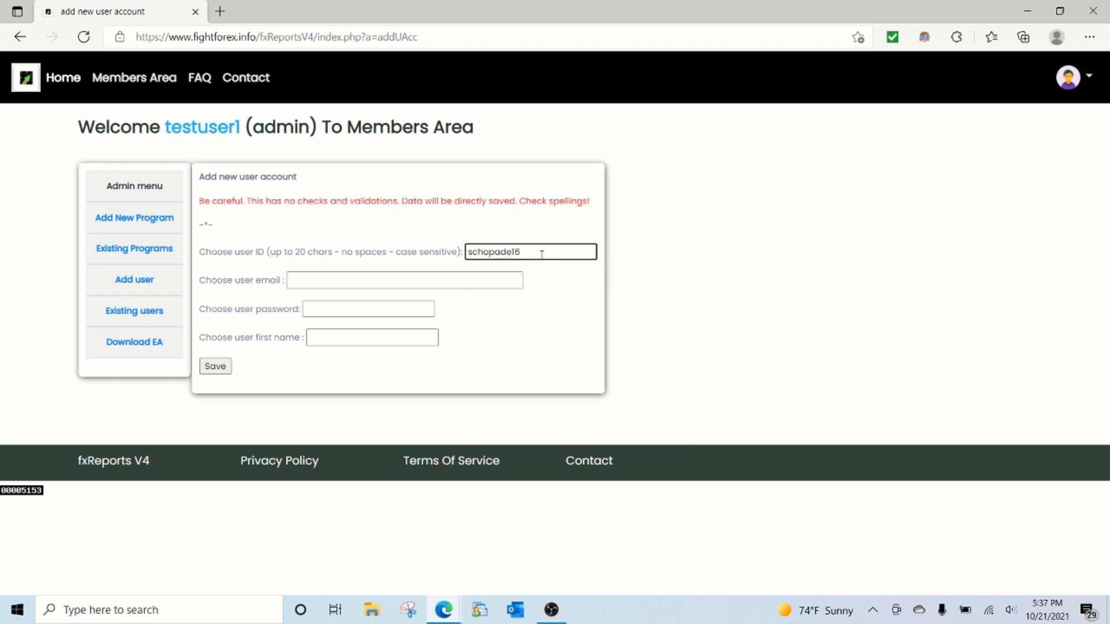
key("Tab")
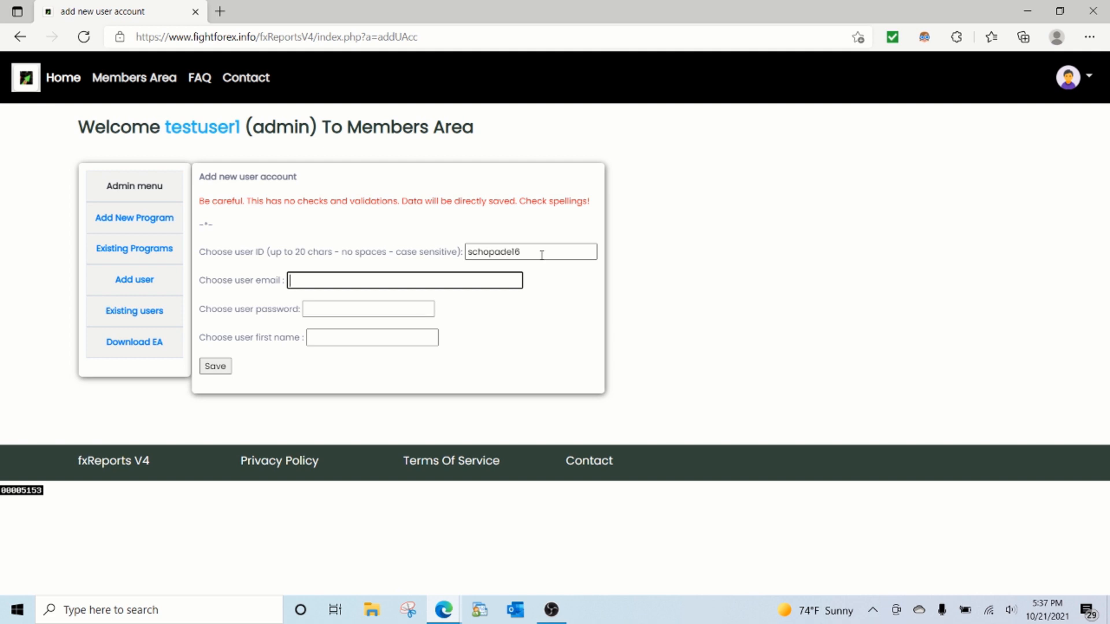
type("monit")
key("Down")
key("Return")
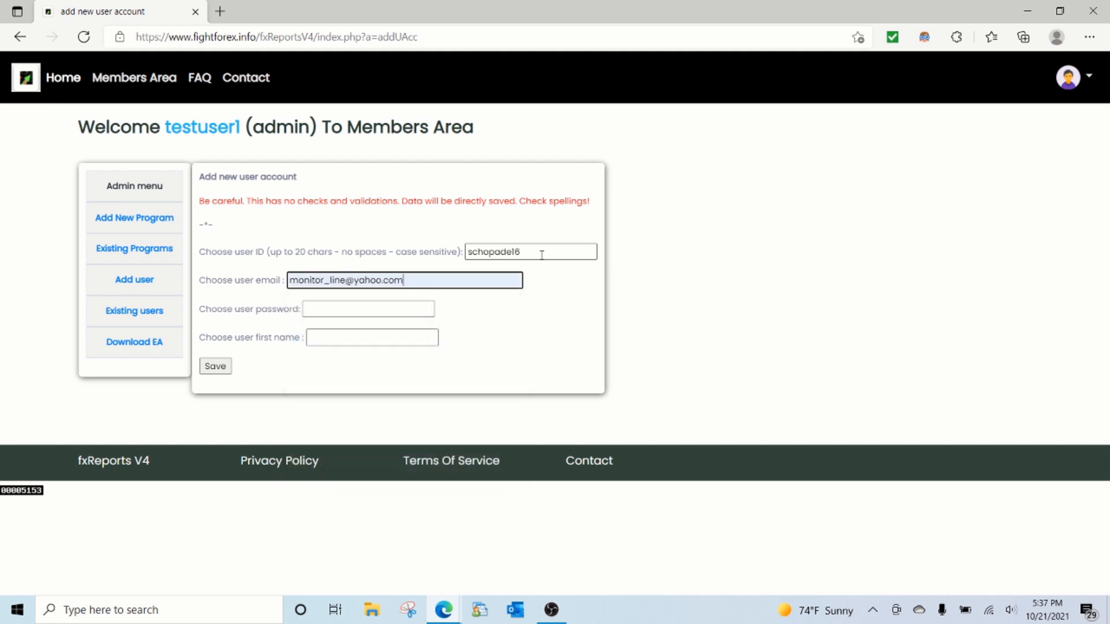
Step: Enter the new user's password and first name, review the login details, and try to save the account
key("Tab")
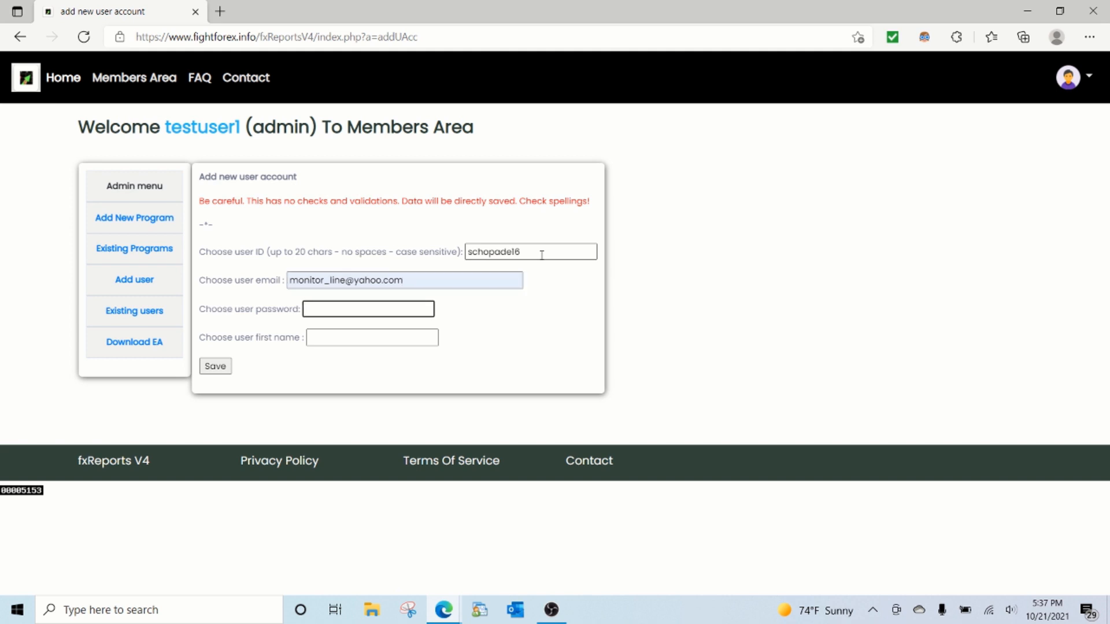
type("welcome1")
key("Escape")
key("Tab")
type("Sam")
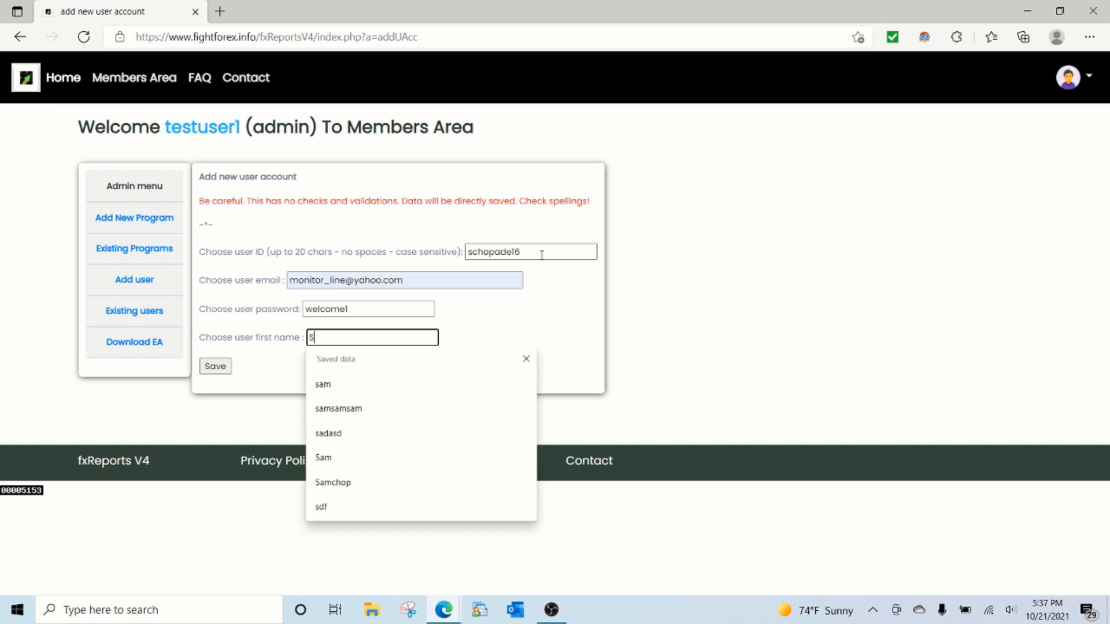
left_click(270, 276)
left_click_drag(530, 253, 466, 252)
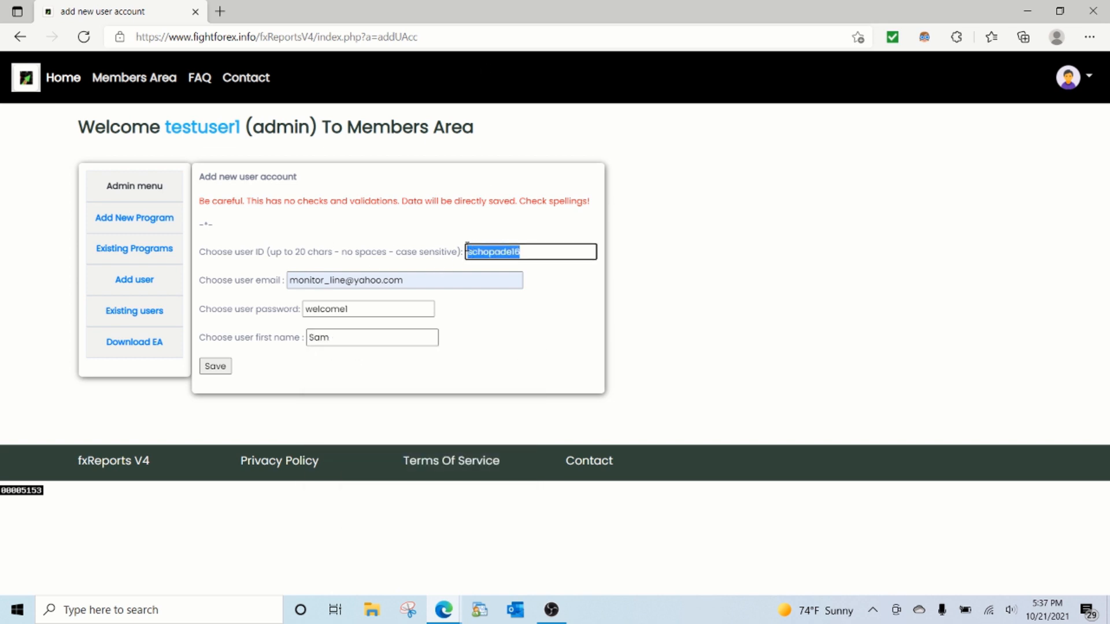
left_click(361, 304)
double_click(361, 304)
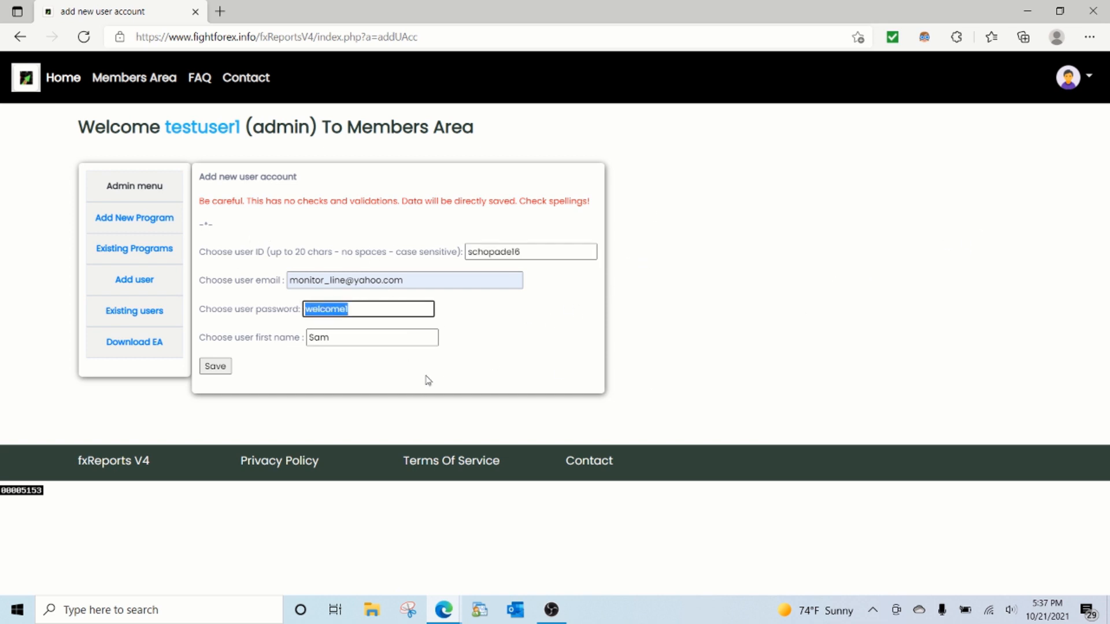
left_click(219, 366)
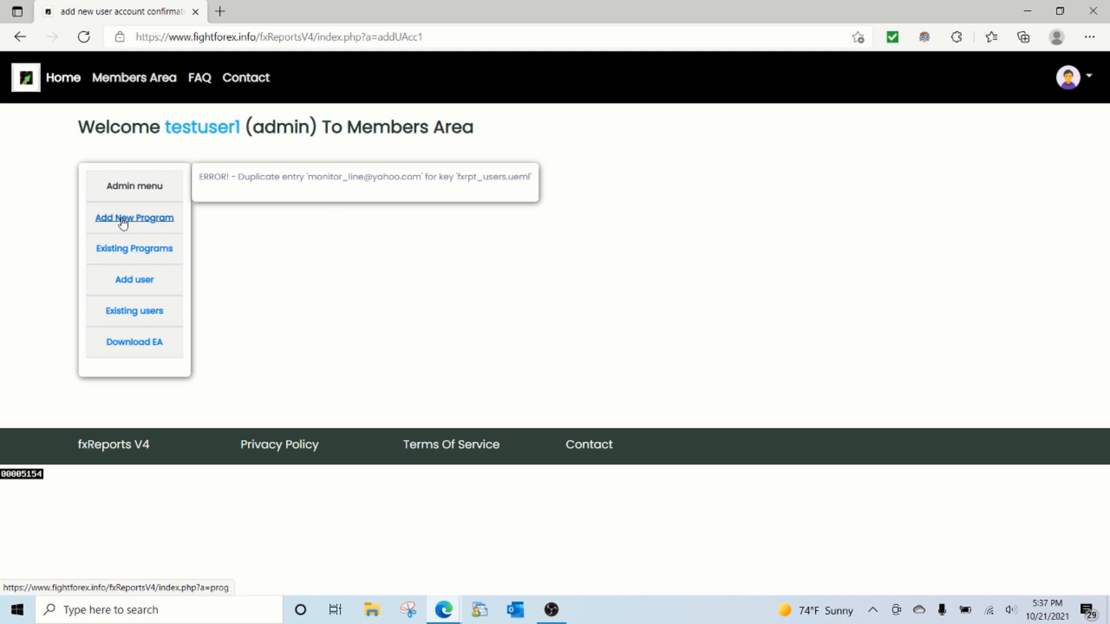
Step: Start the new user account again with the same user ID and a modified version of the email address
left_click(124, 279)
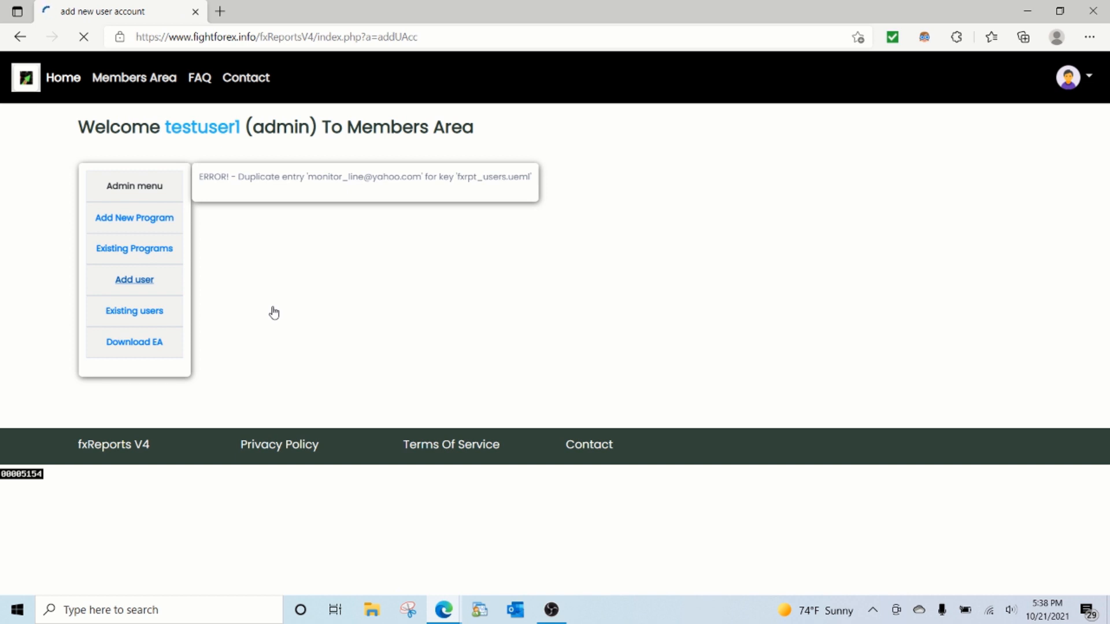
left_click(478, 252)
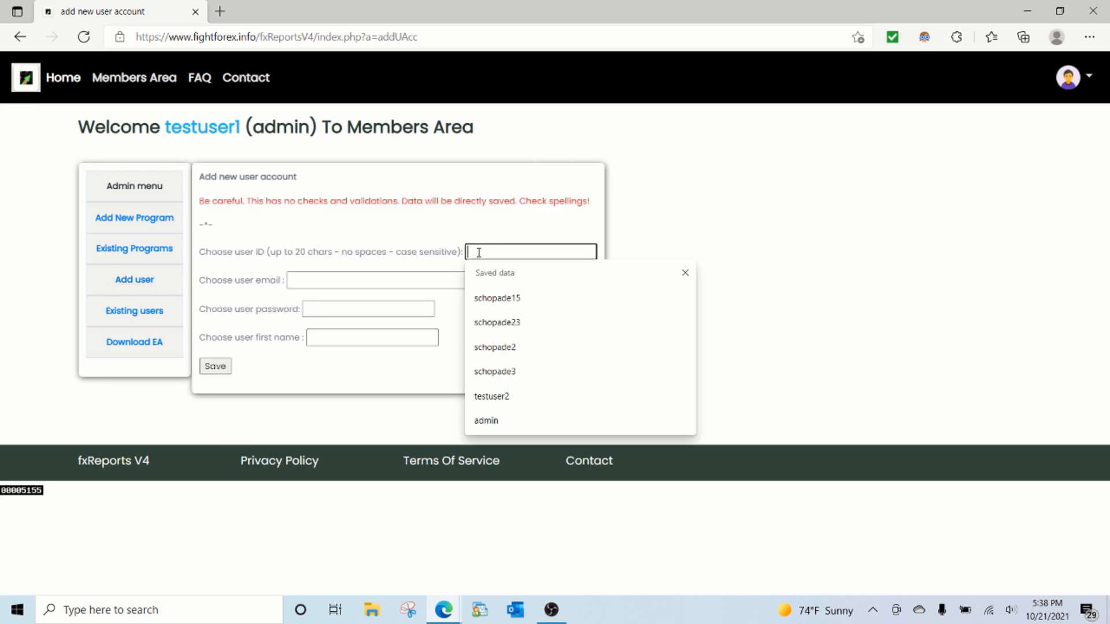
left_click(480, 301)
left_click_drag(515, 254, 532, 256)
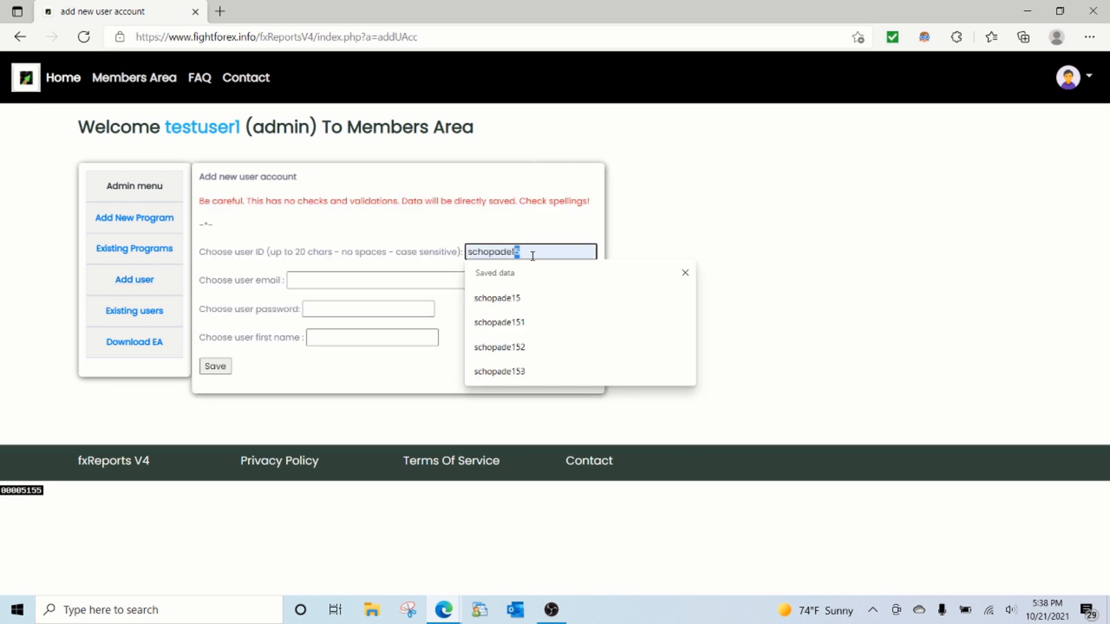
type("6")
left_click(390, 282)
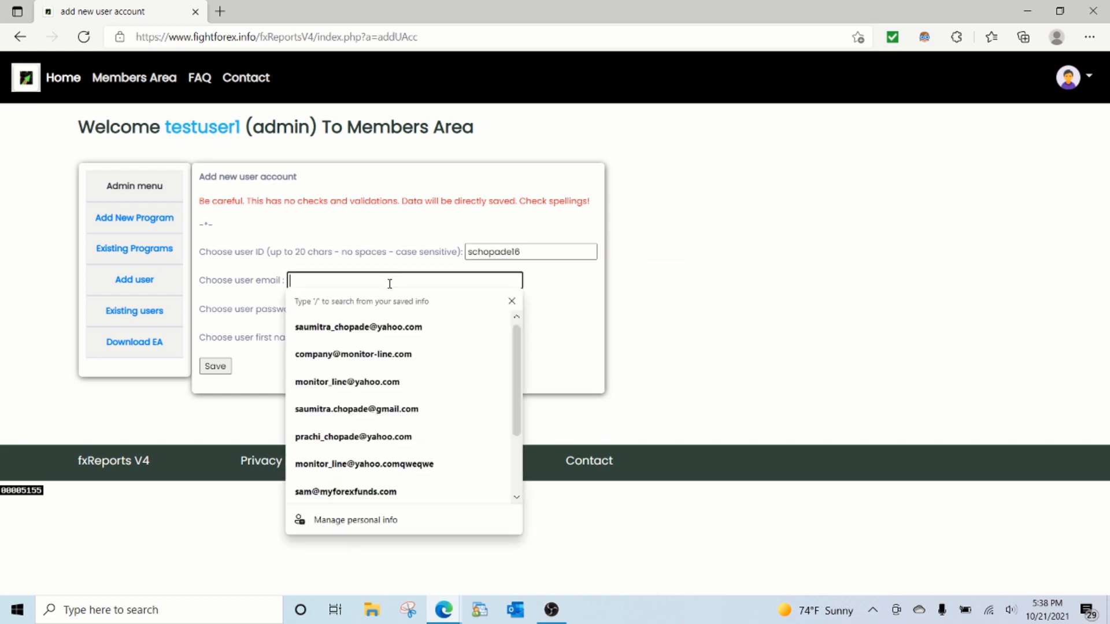
left_click(369, 380)
left_click(350, 281)
type("sd")
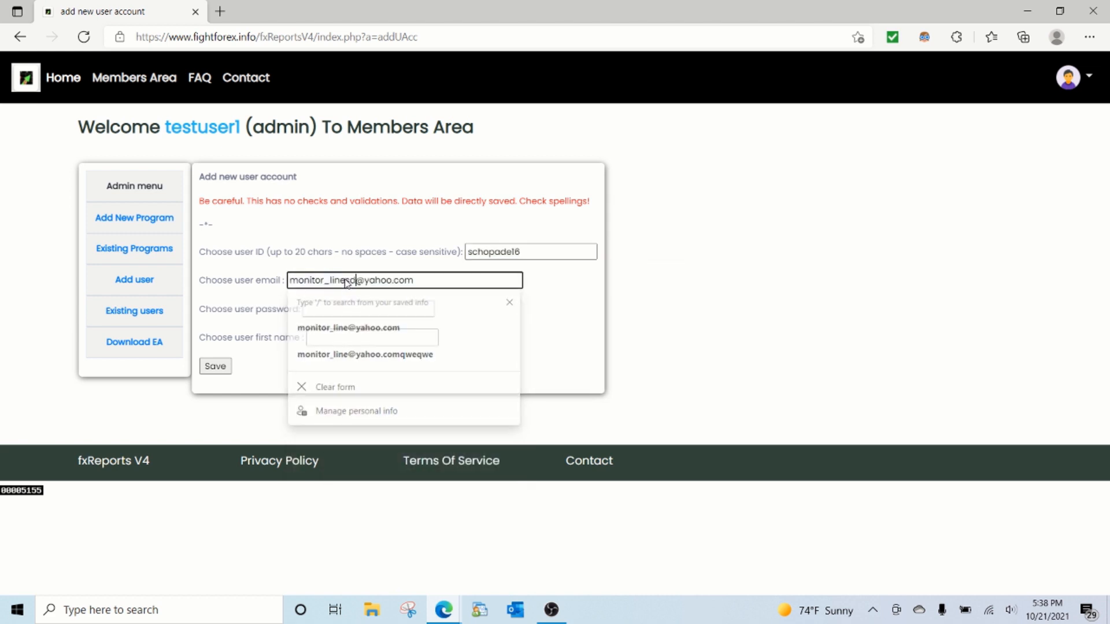
type("sfsdf")
Step: Fill in the user's password and first name and save the new user account
left_click(341, 309)
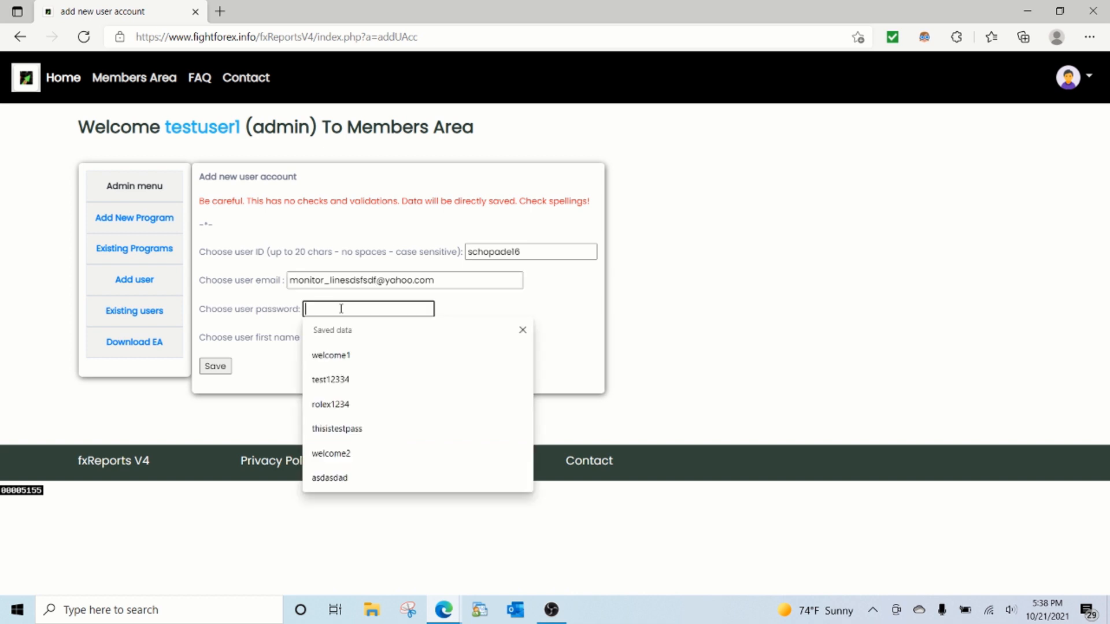
left_click(341, 352)
left_click(339, 337)
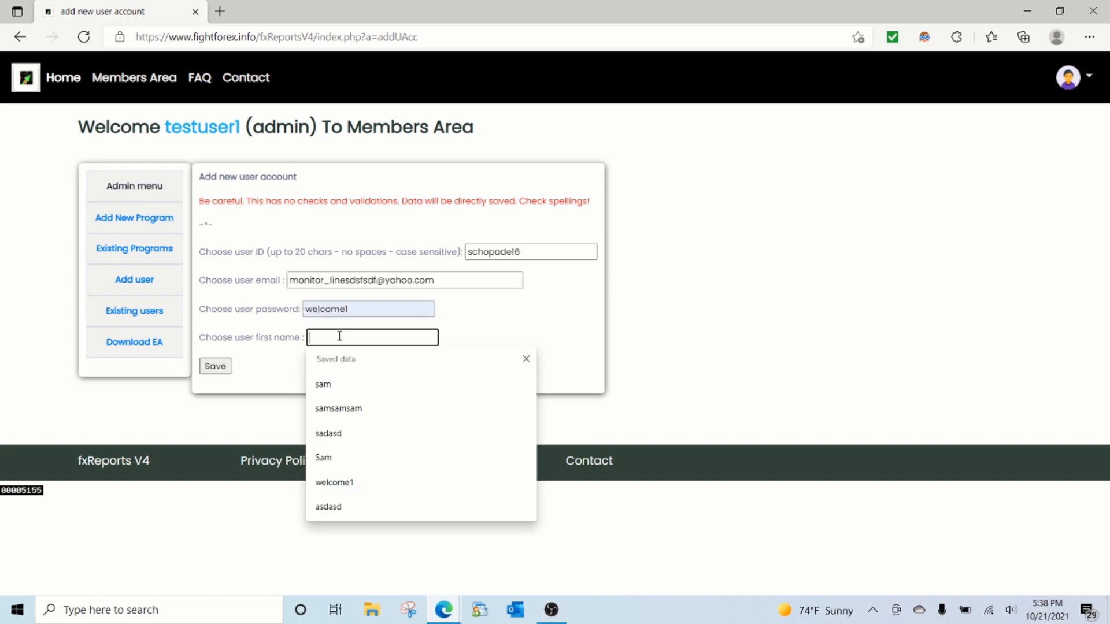
left_click(324, 384)
left_click(215, 366)
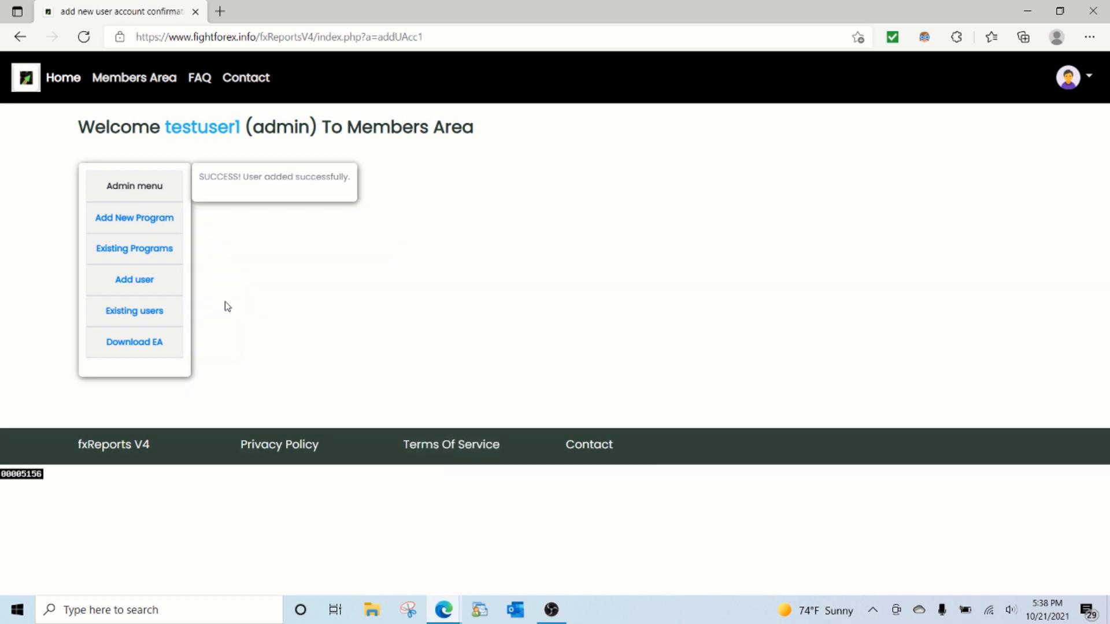
left_click_drag(201, 177, 344, 177)
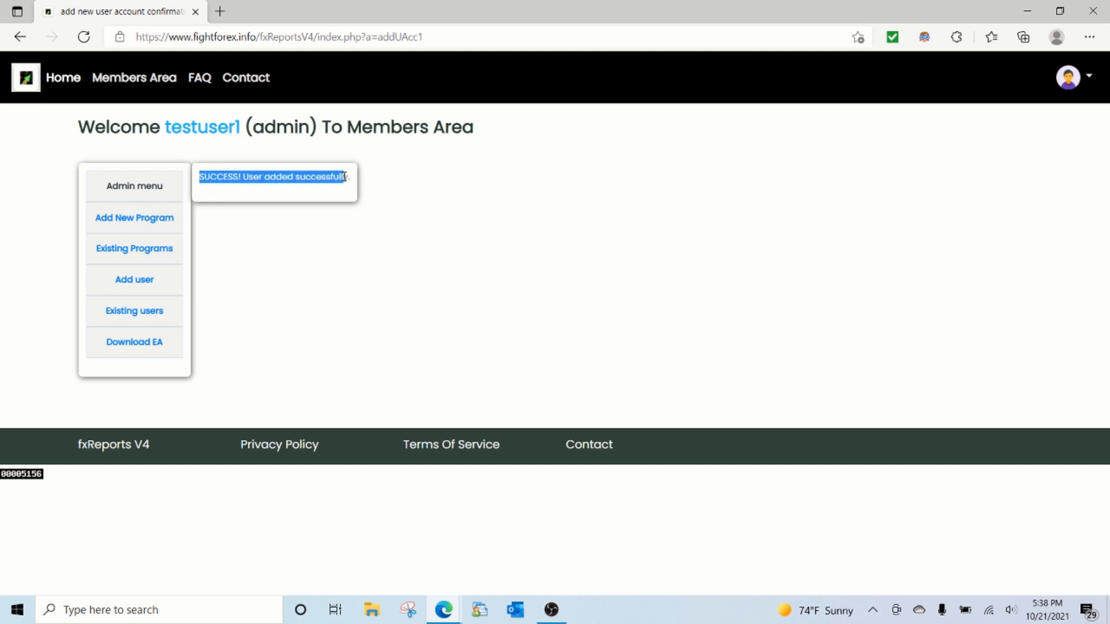
Step: Show the existing users, and view the FAQ diagram of admins, members and MT4 accounts in a separate window
left_click(135, 315)
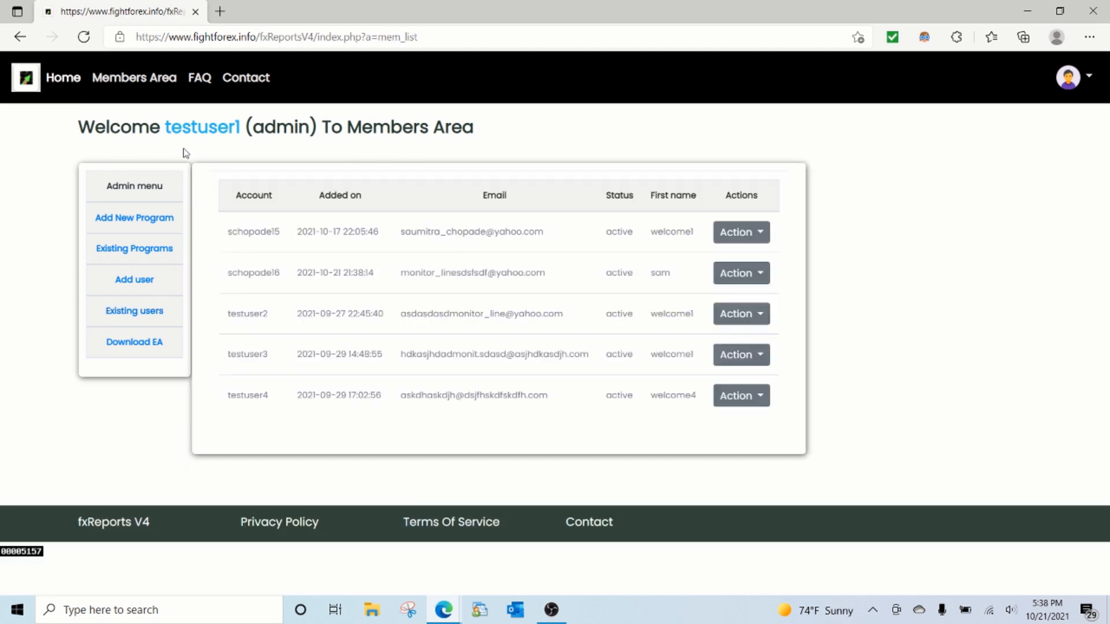
right_click(206, 80)
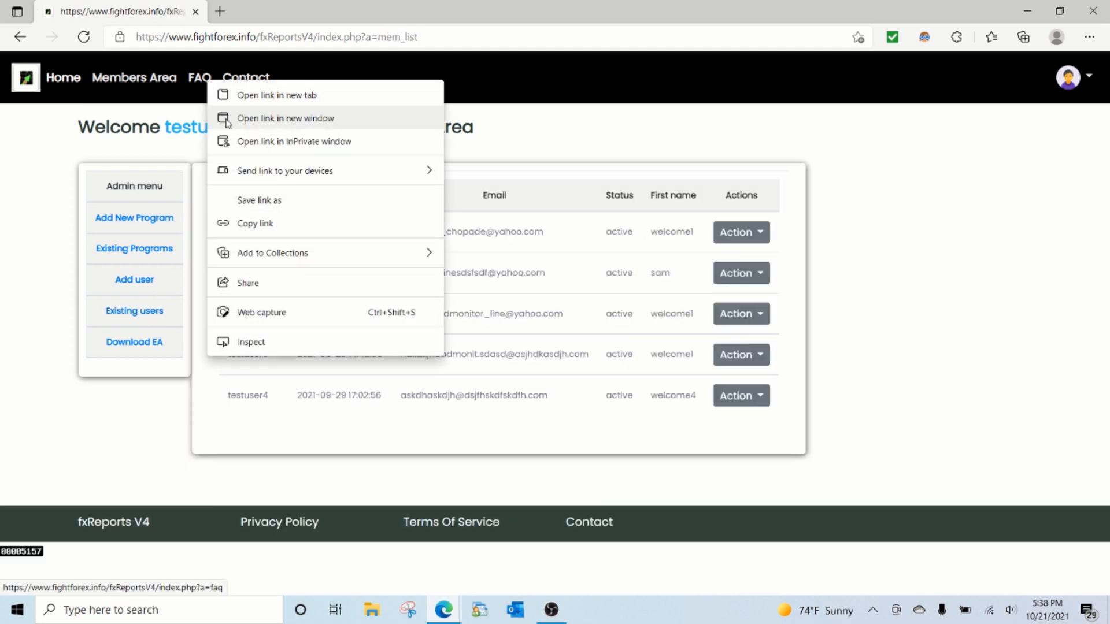
left_click(200, 77)
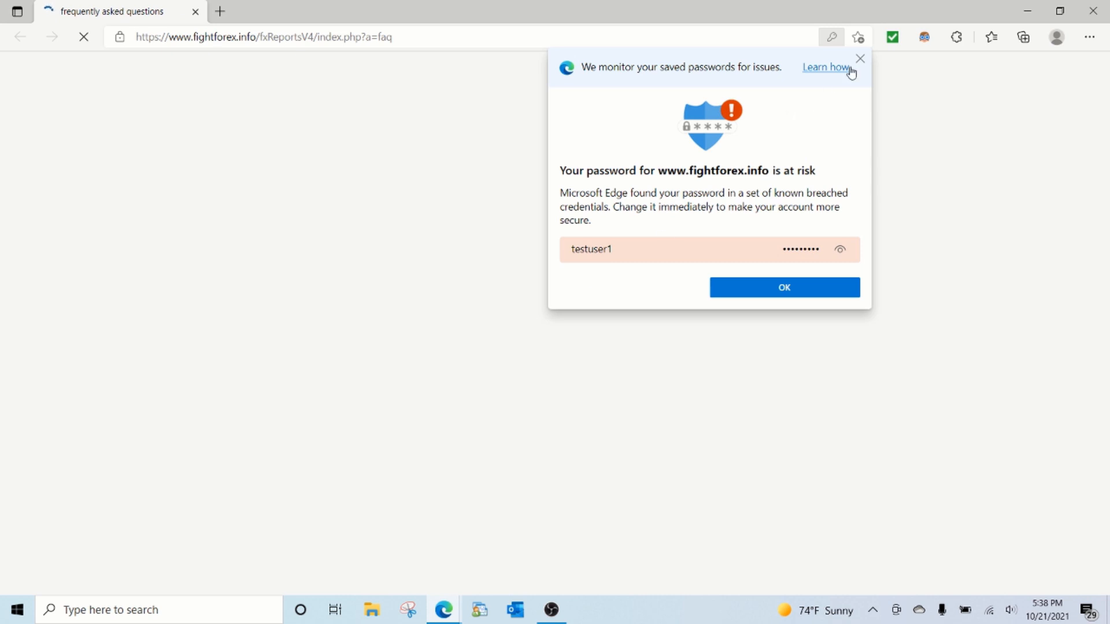
left_click(860, 58)
scroll(407, 330, "down", 7)
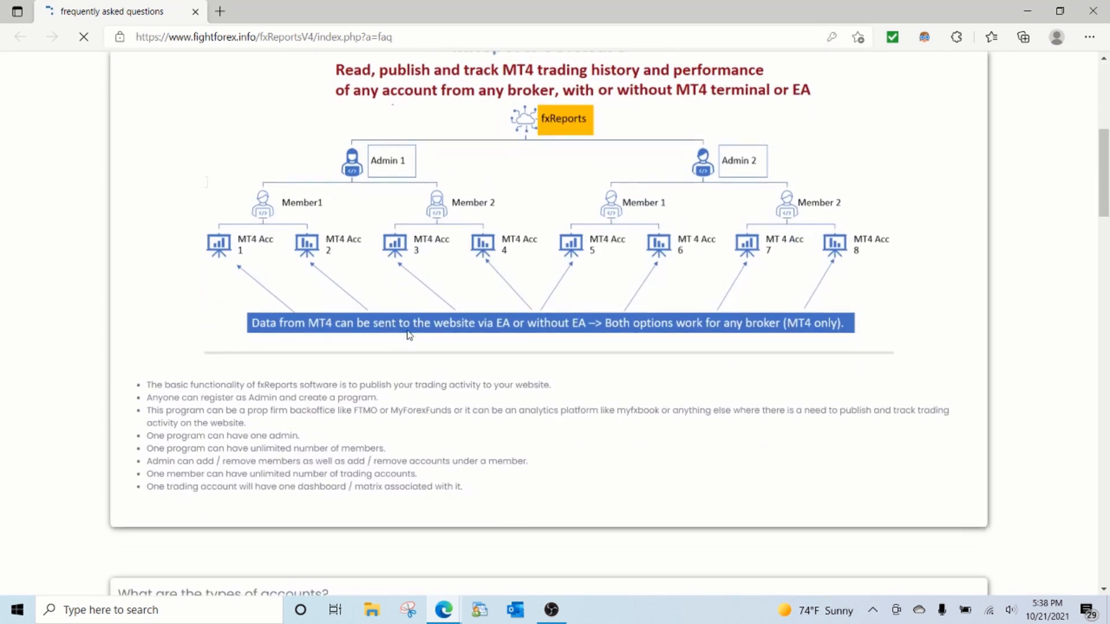
scroll(408, 335, "up", 3)
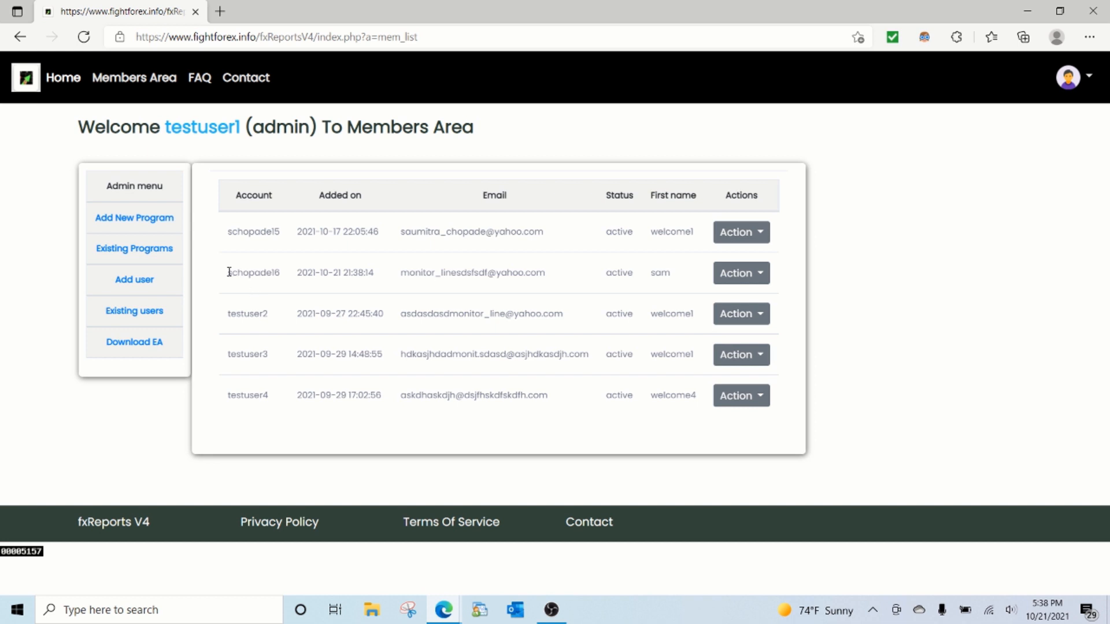
Step: Start adding a trading account for the newly created user and assign it to the SamFTMOLikeChallenge program
left_click_drag(229, 271, 285, 272)
left_click(739, 274)
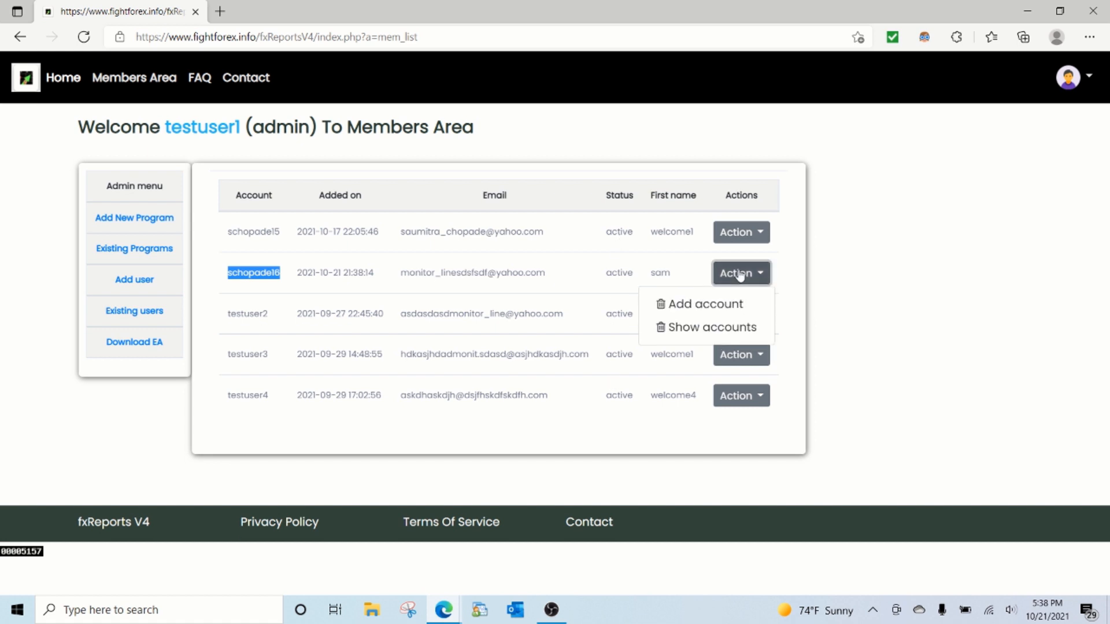
left_click(715, 310)
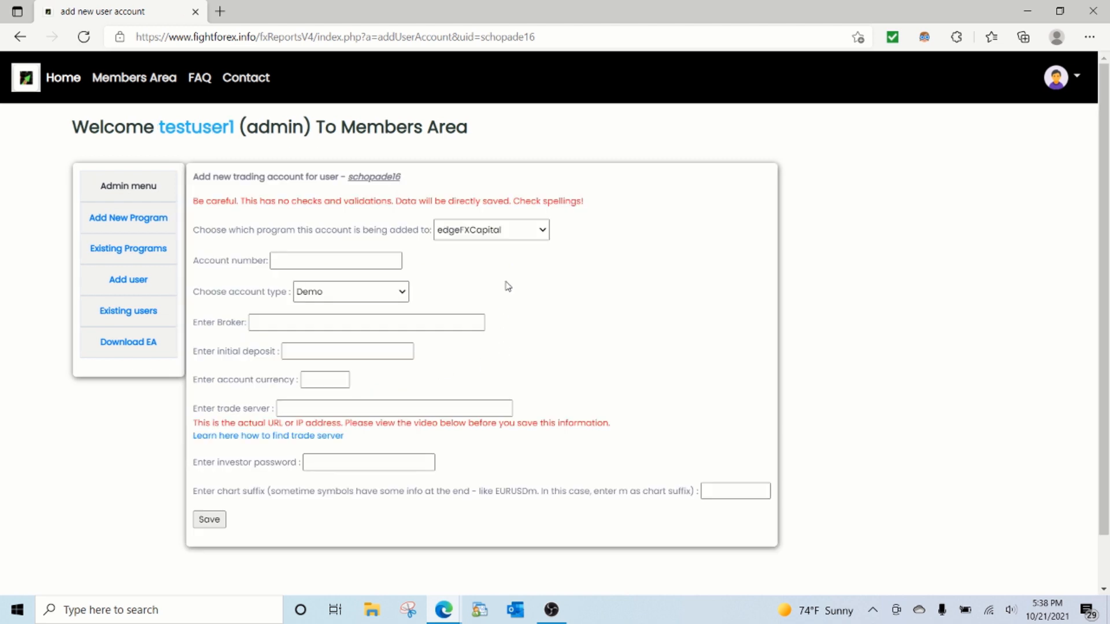
left_click(496, 236)
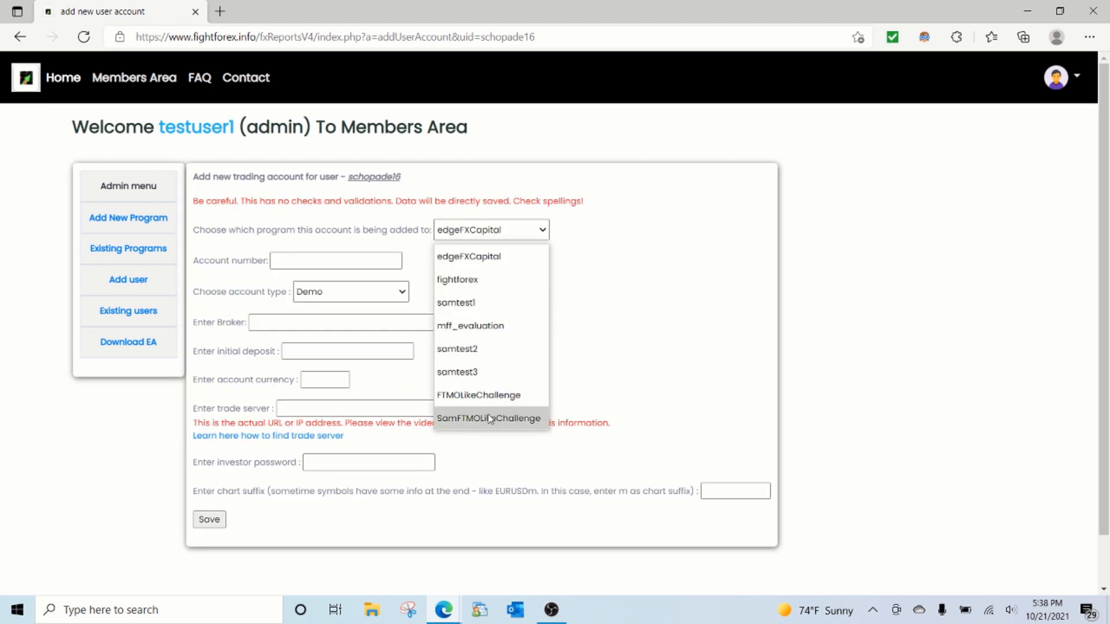
left_click(490, 419)
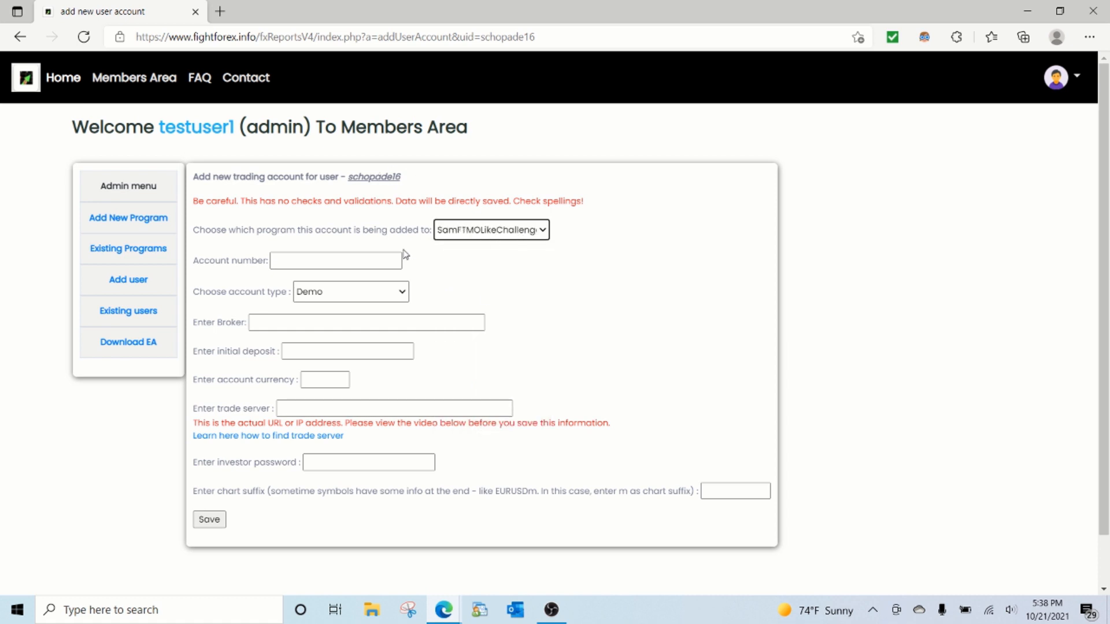
Step: Switch to IG MetaTrader 4 and register a new forex-usd demo account on the IG-DEMO server, agreeing to the newsletter subscription
left_click(1108, 613)
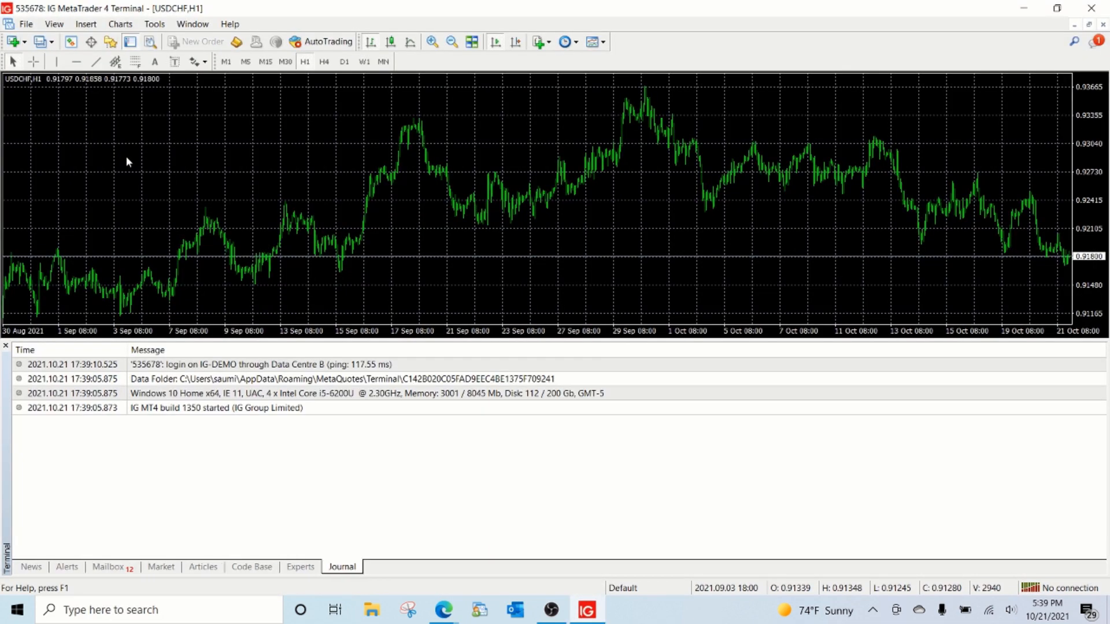
left_click(26, 24)
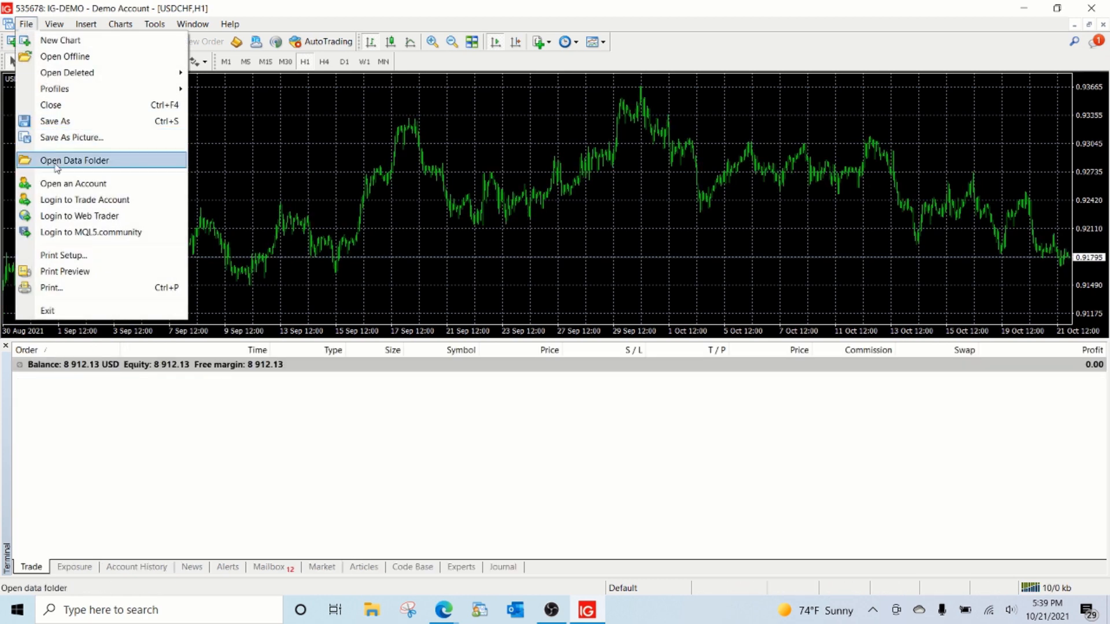
left_click(58, 183)
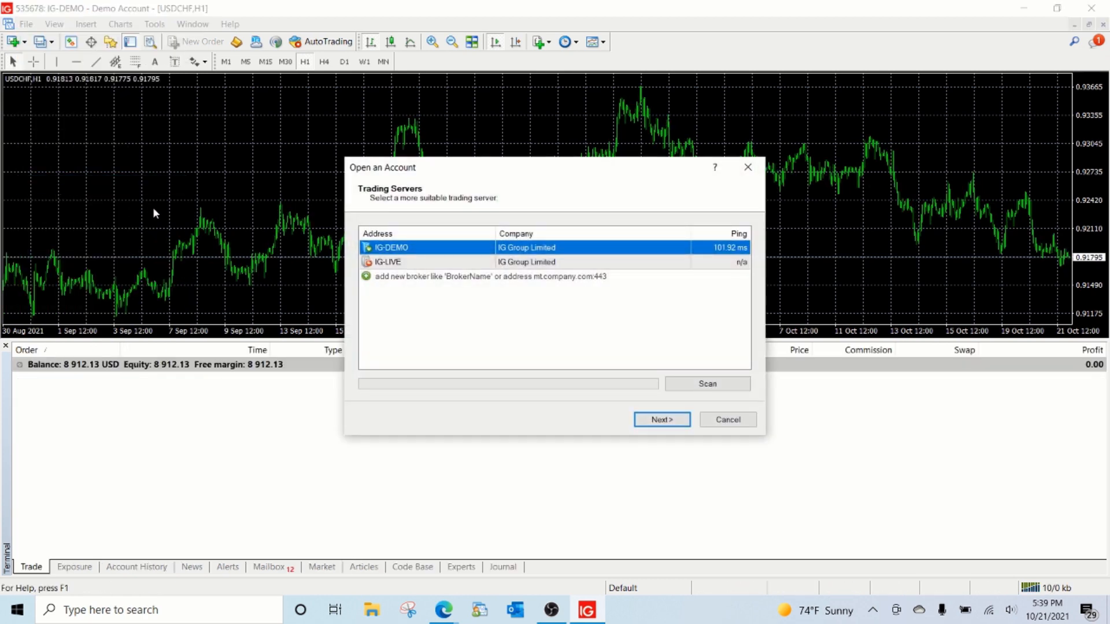
left_click(662, 420)
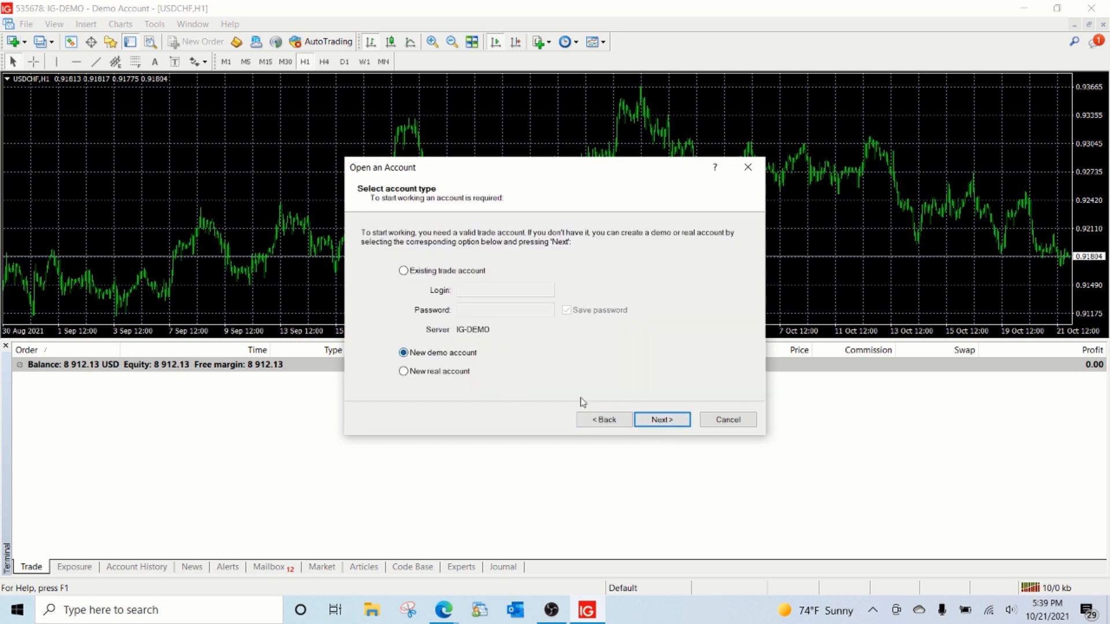
left_click(666, 425)
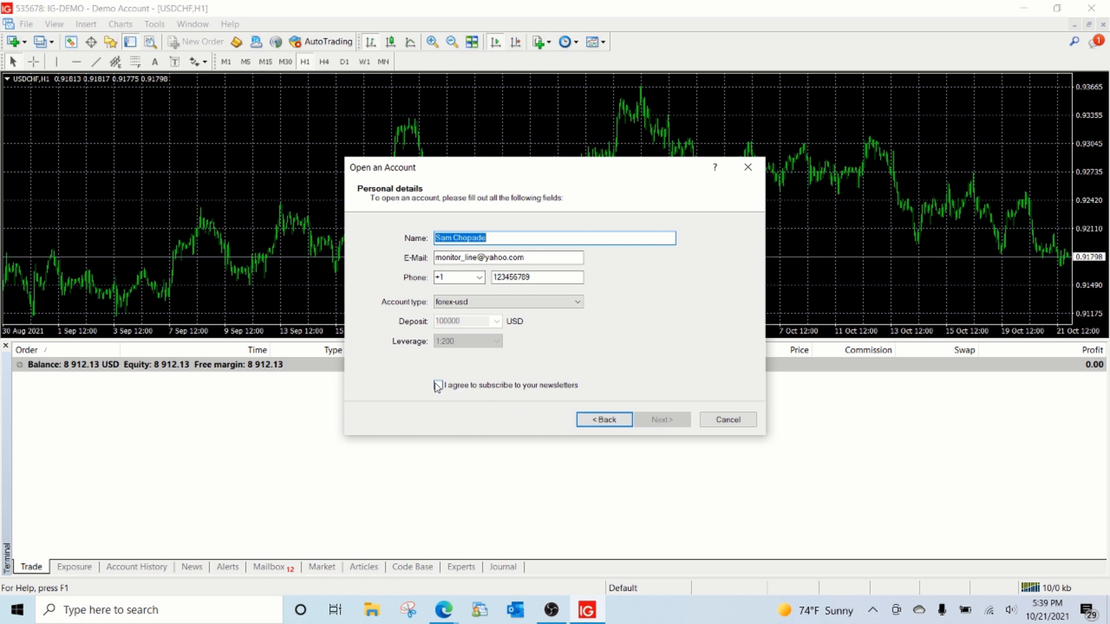
left_click(454, 387)
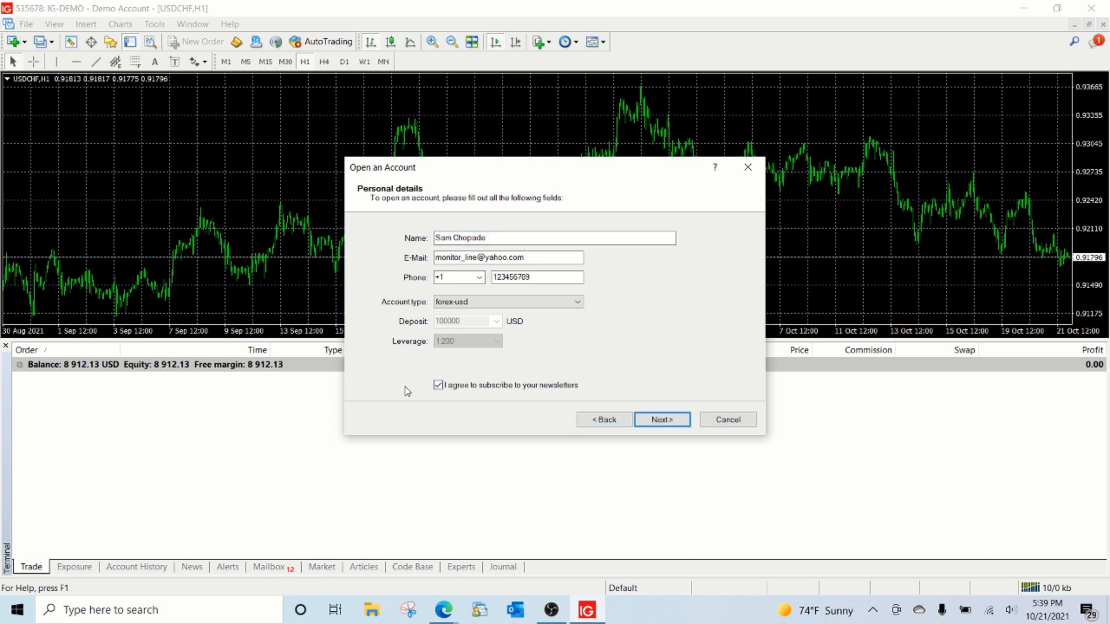
left_click(647, 421)
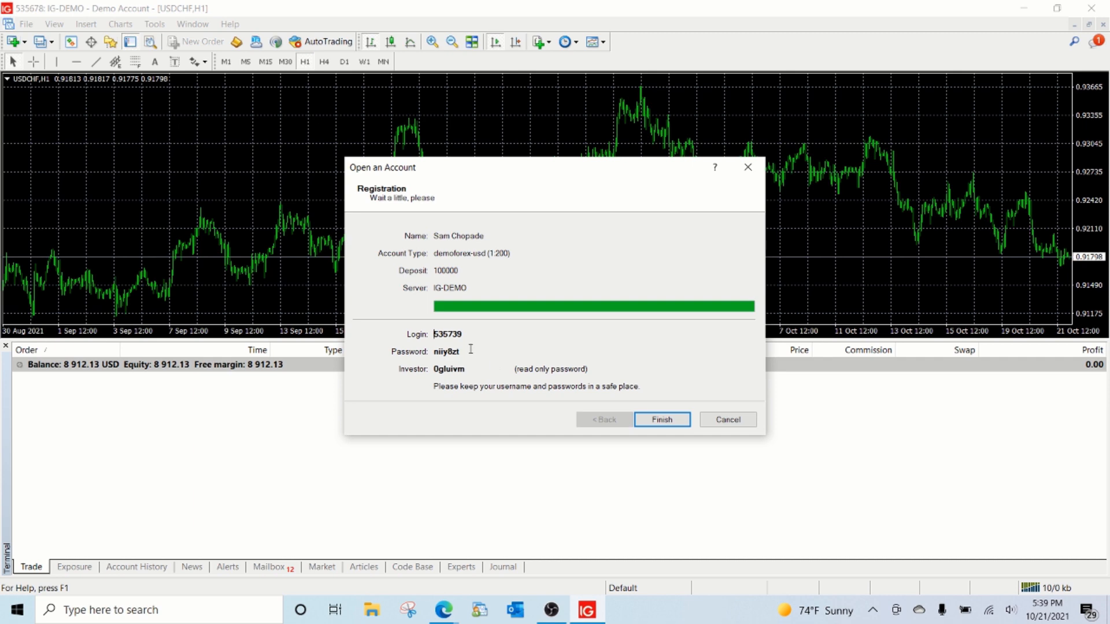
Step: Copy the new demo account's login number into the web form's account number field and keep the account type as Demo
double_click(451, 334)
key("ctrl+c")
key("alt+Tab")
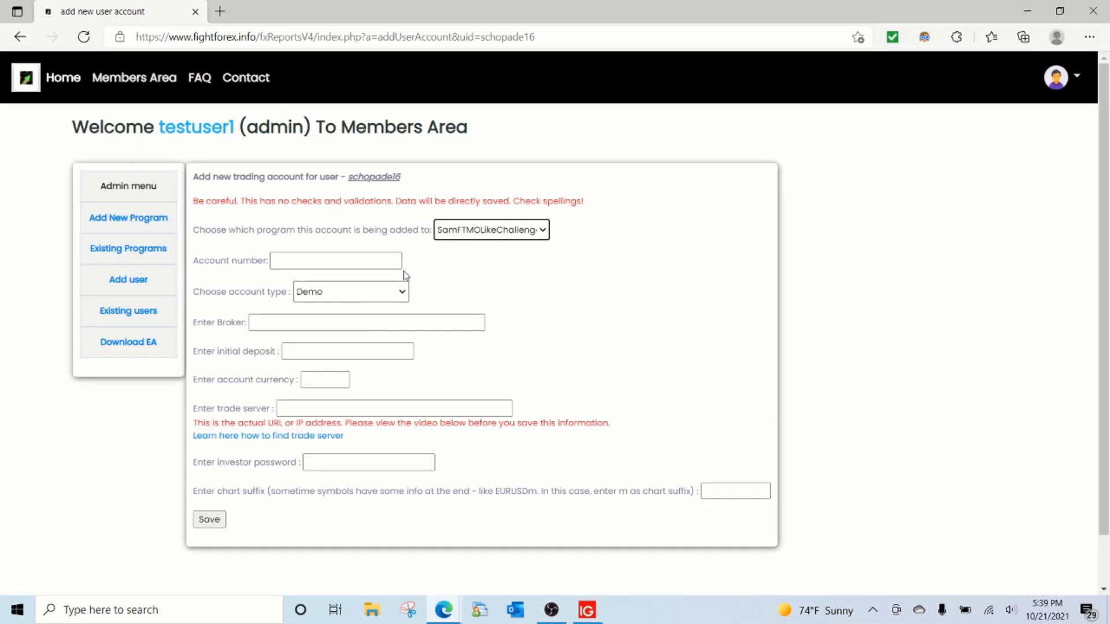
left_click(349, 260)
key("ctrl+v")
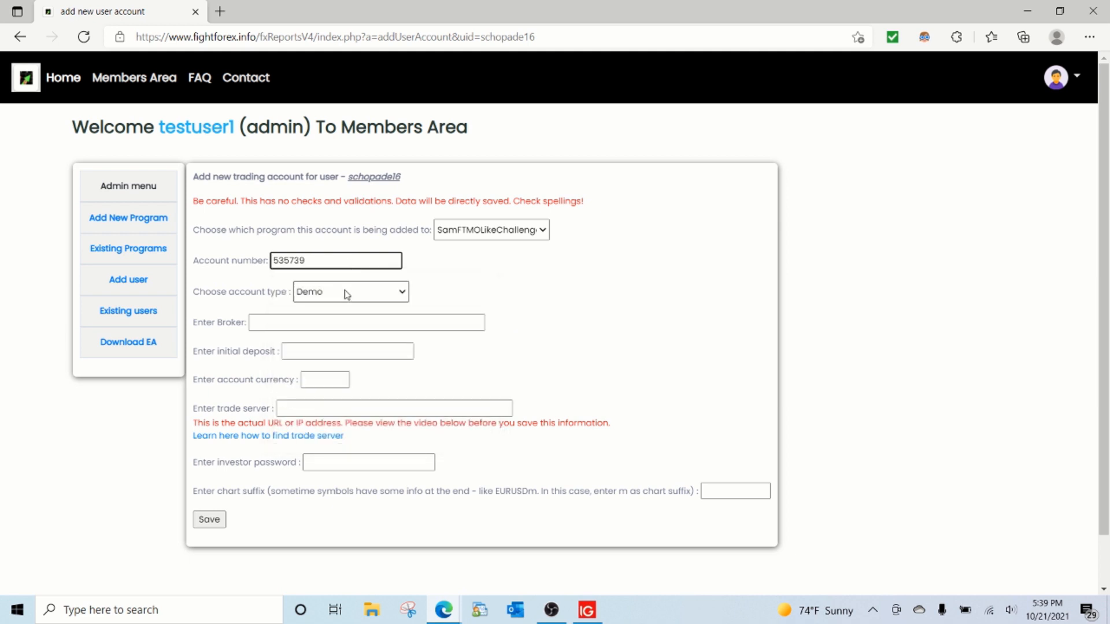
left_click(345, 296)
left_click(345, 295)
left_click(345, 296)
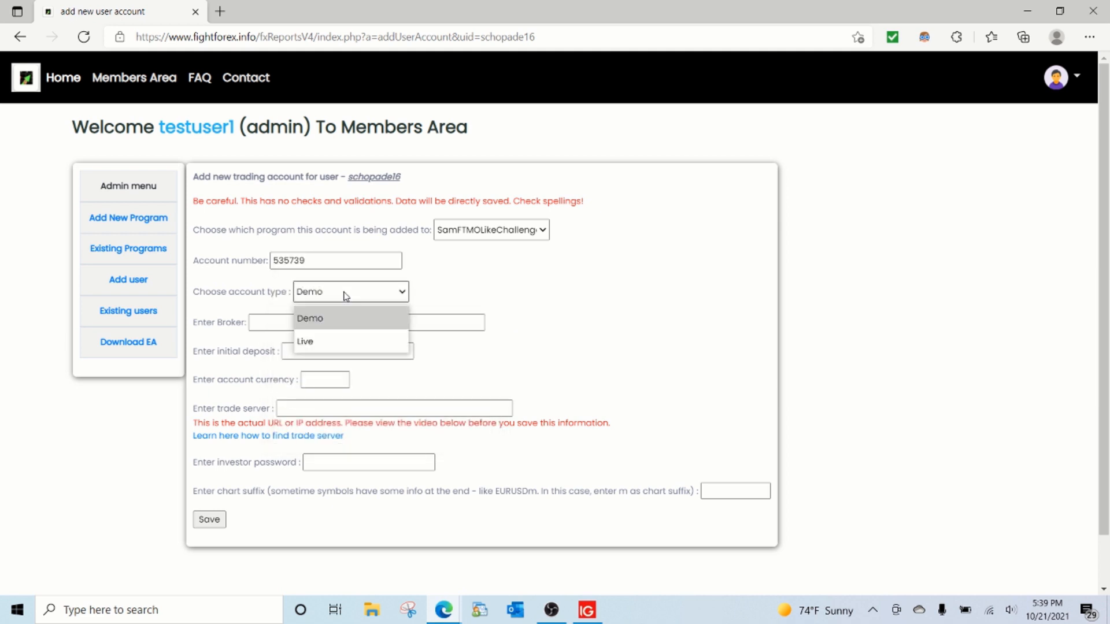
left_click(345, 296)
left_click(345, 296)
left_click(347, 296)
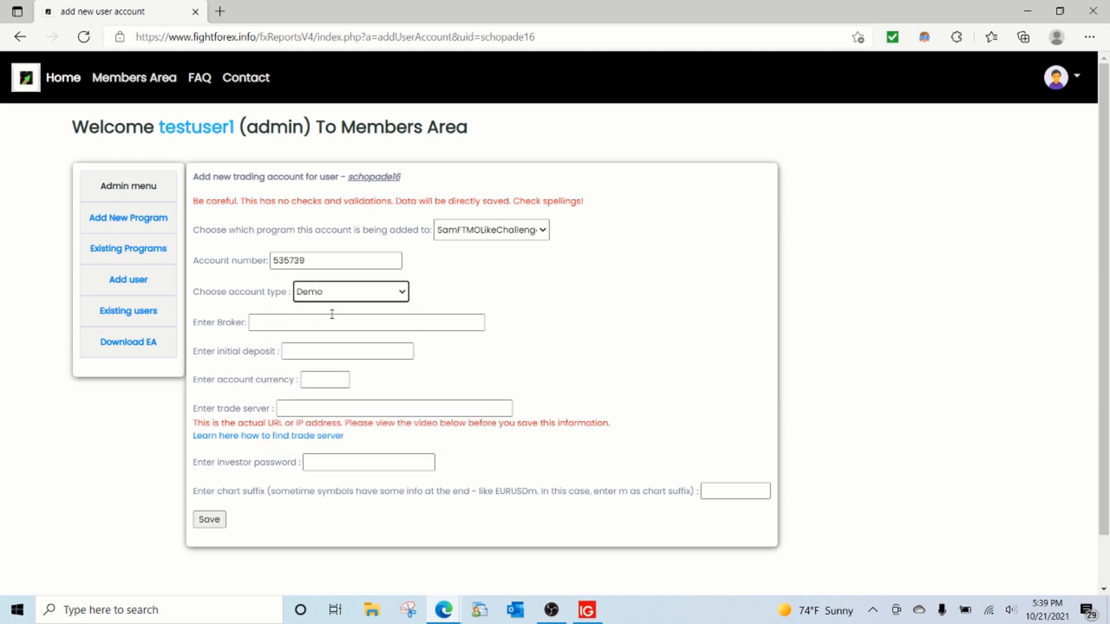
Step: Set the broker to IG US, the initial deposit to 10000 and the account currency to USD
left_click(332, 319)
left_click(324, 367)
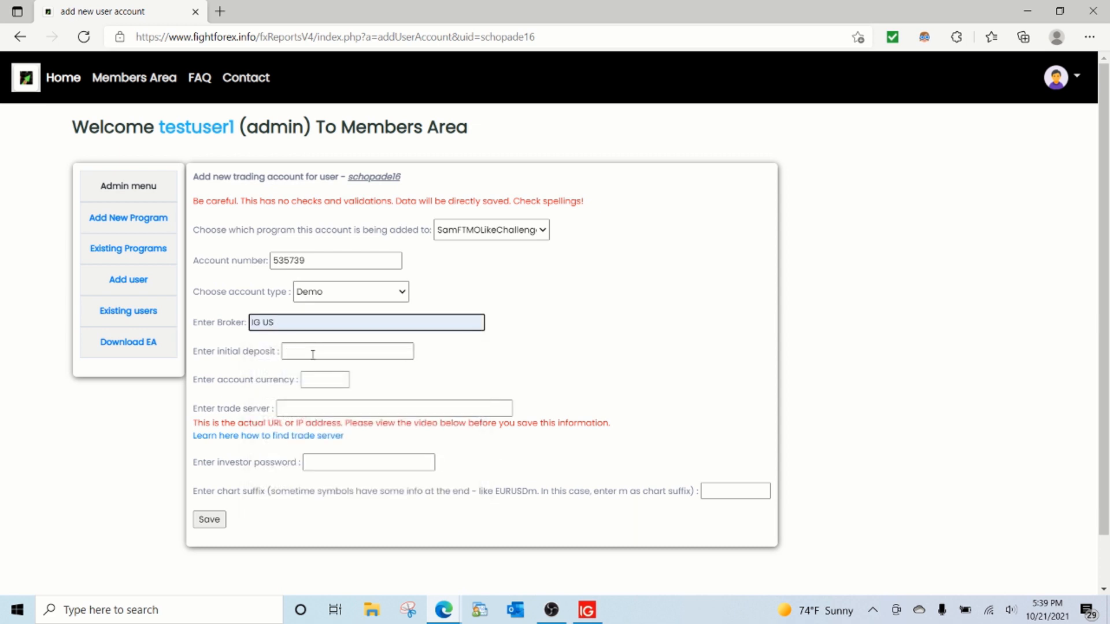
left_click(312, 354)
type("1")
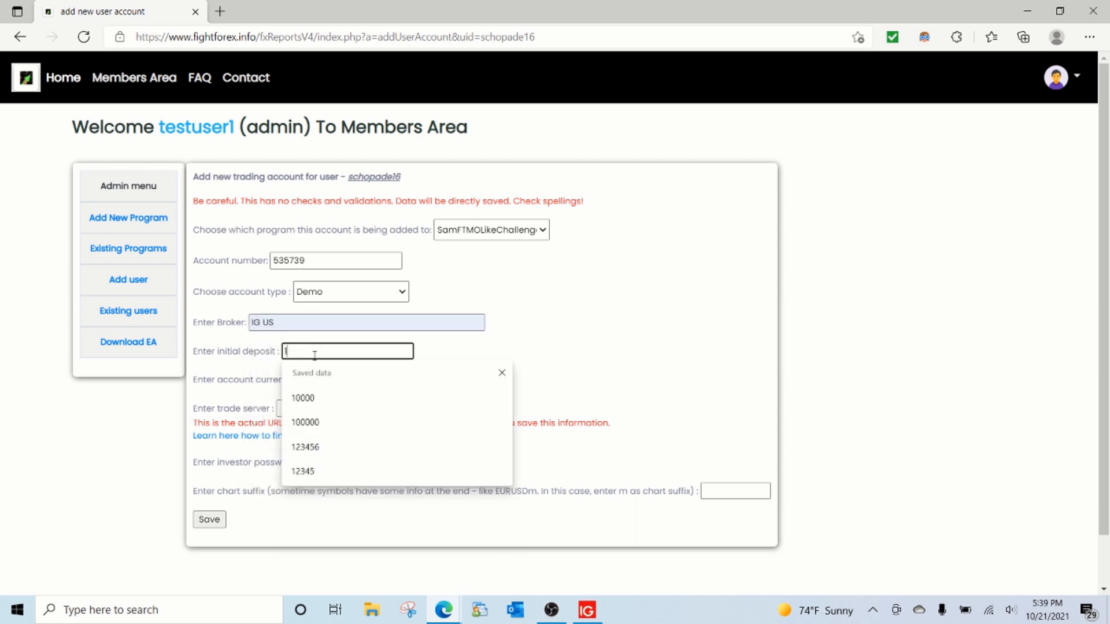
type("0000")
key("Tab")
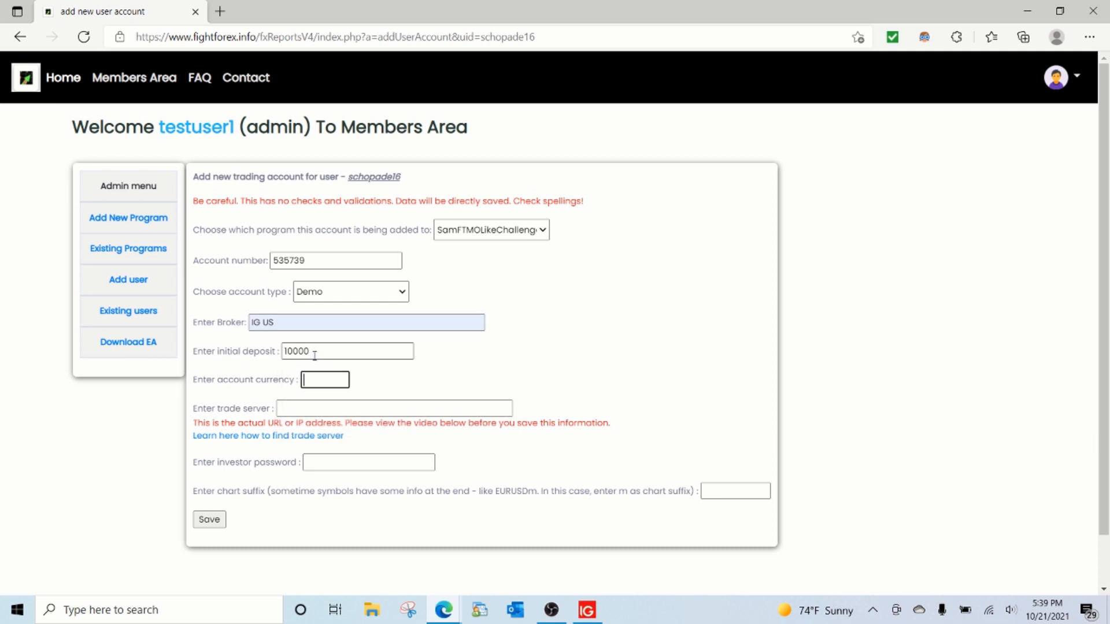
type("USD")
key("Tab")
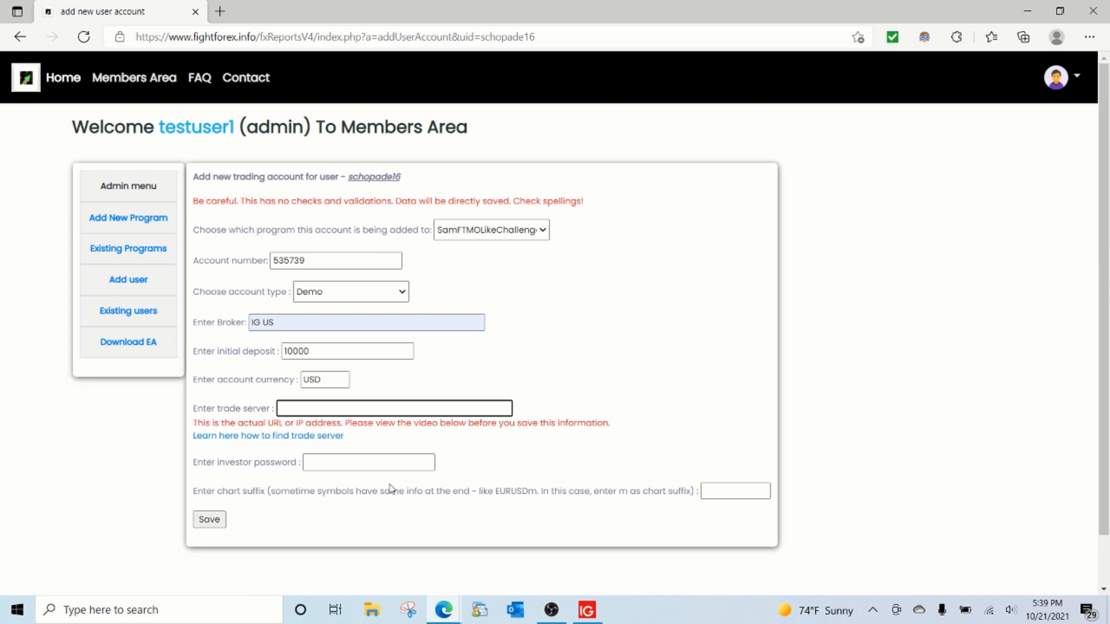
Step: View the help page on finding the trade server, close it, and set the trade server to demo-mt4a.ig.com
right_click(264, 437)
left_click(305, 202)
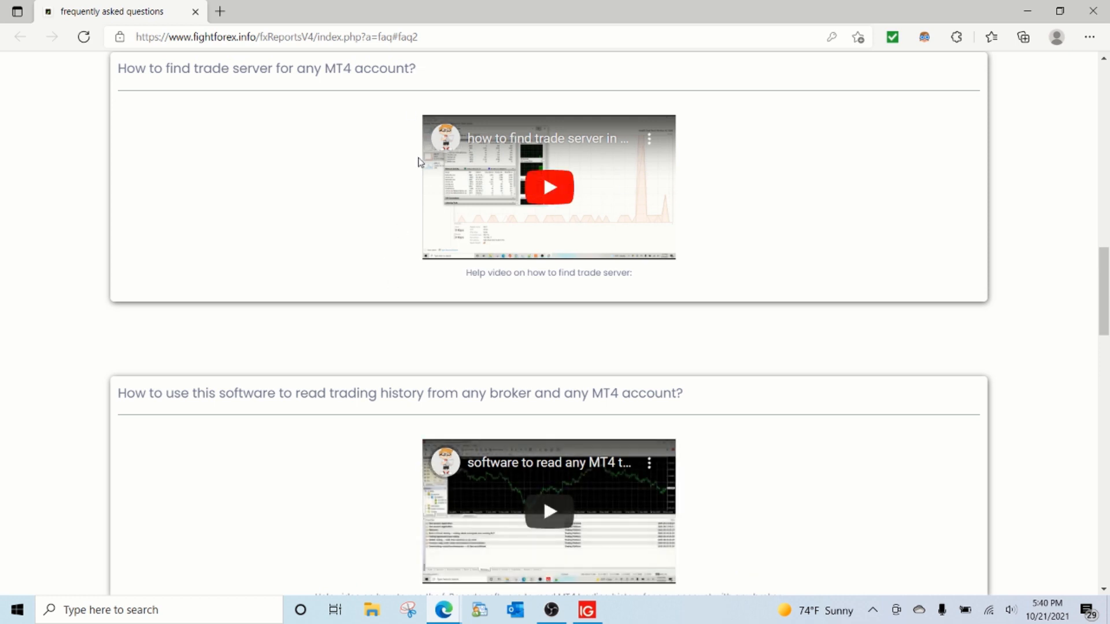
key("ctrl+w")
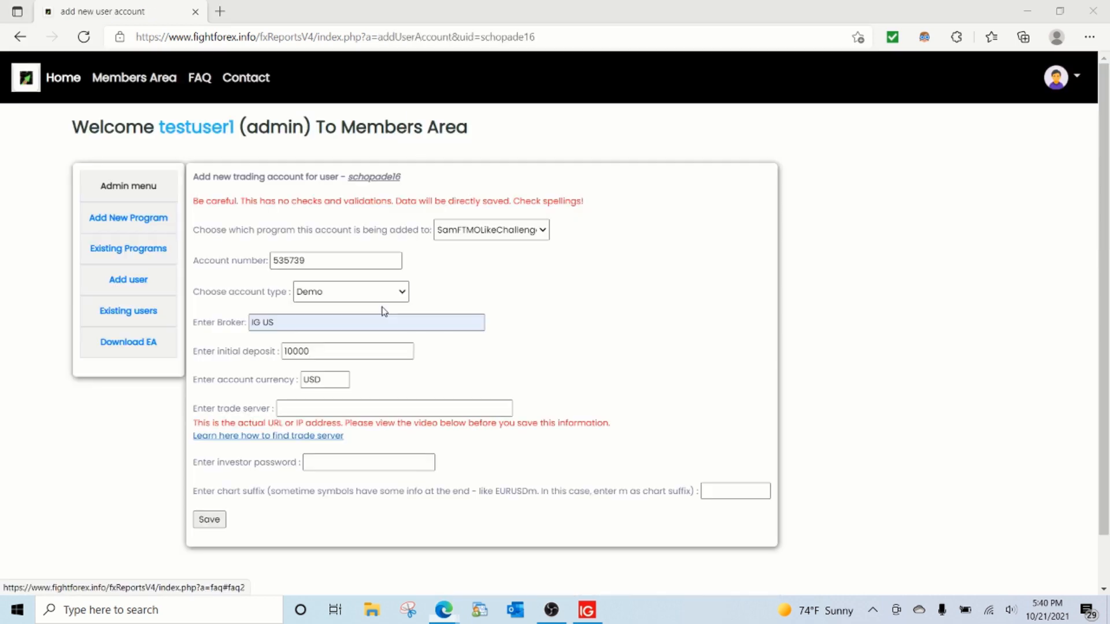
left_click(318, 409)
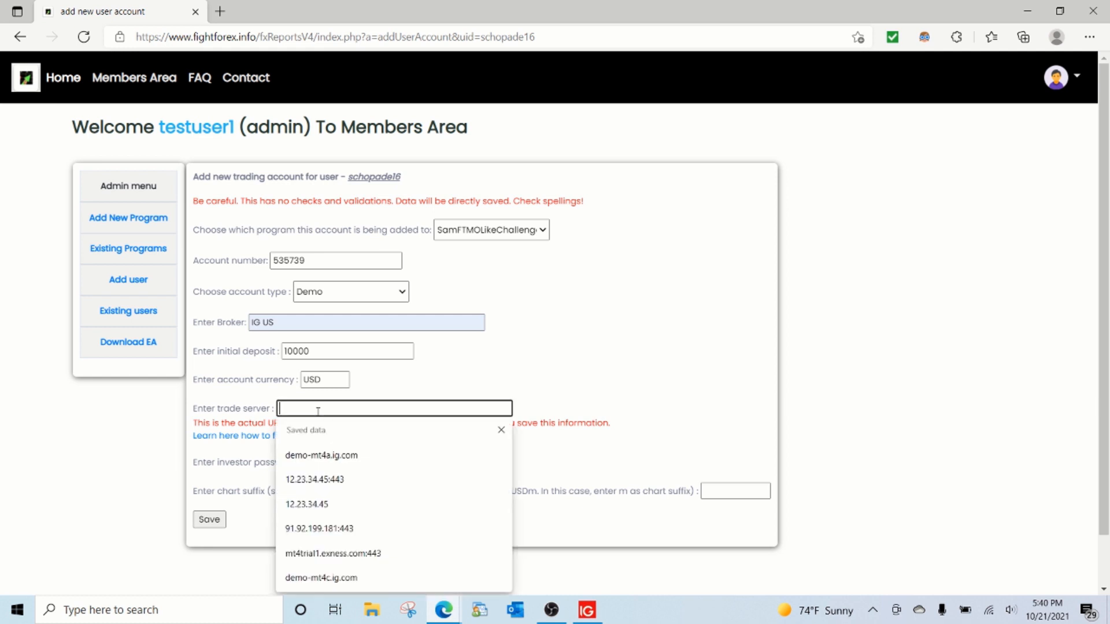
left_click(323, 456)
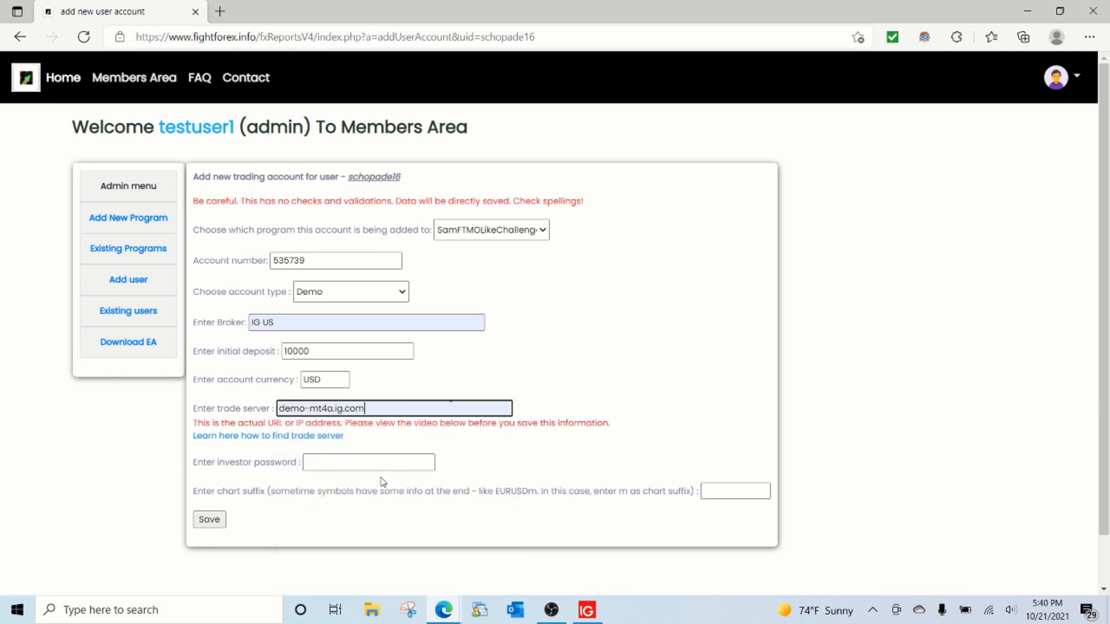
Step: Copy the investor password from the MetaTrader 4 registration details into the form's investor password field
left_click(368, 466)
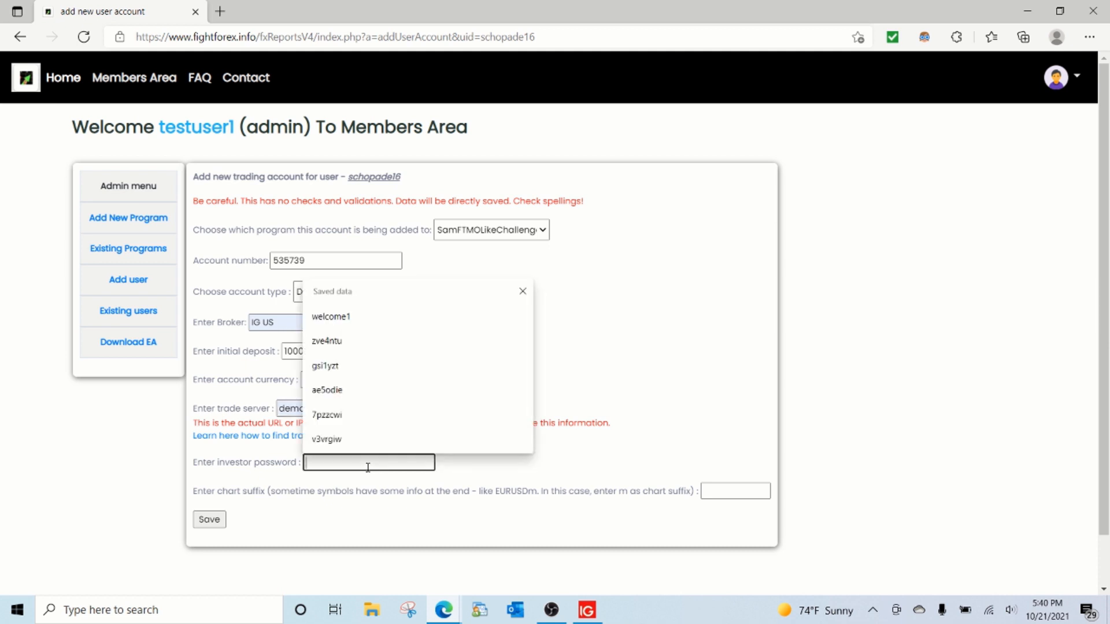
key("alt+Tab")
key("alt+Tab")
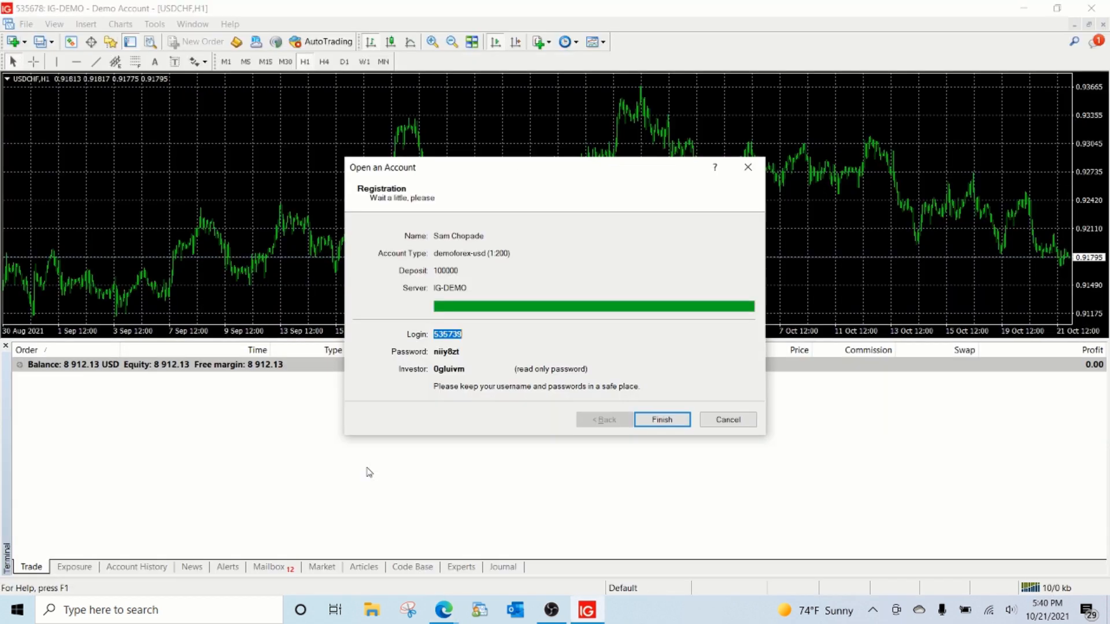
double_click(453, 370)
key("ctrl+c")
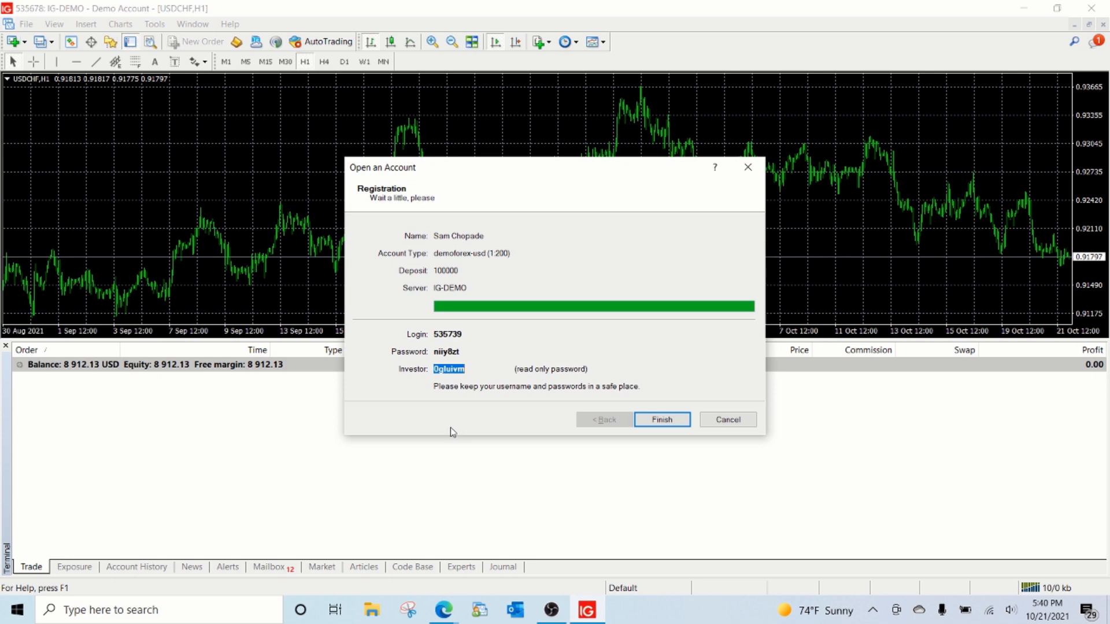
key("alt+Tab")
key("ctrl+v")
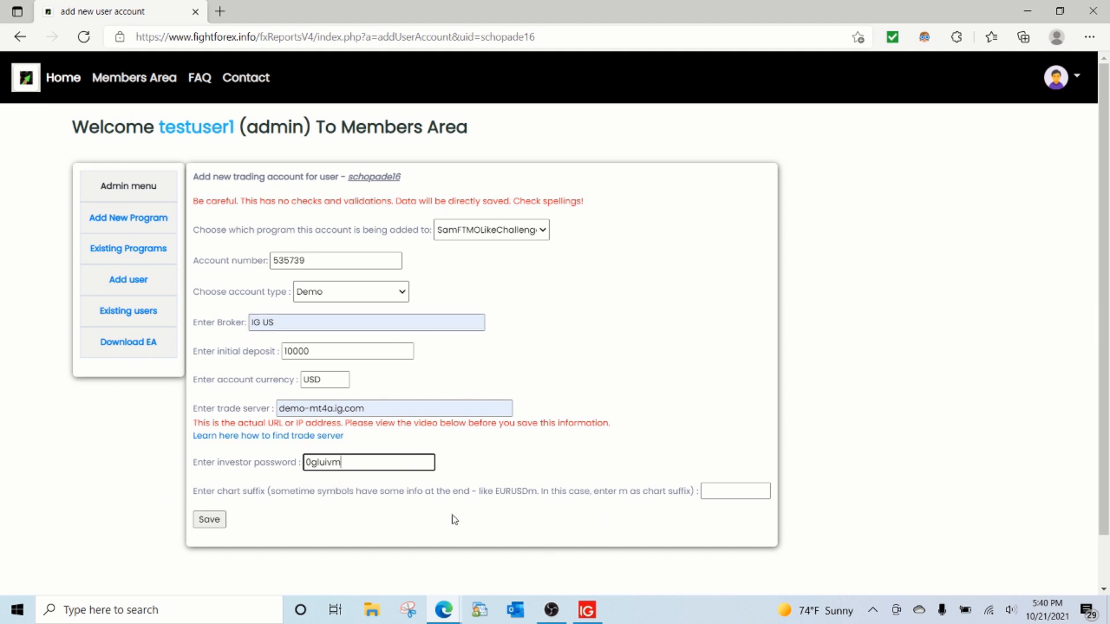
Step: Capture a snip of the MetaTrader 4 registration details with Snipping Tool and finish opening the demo account
key("alt+Tab")
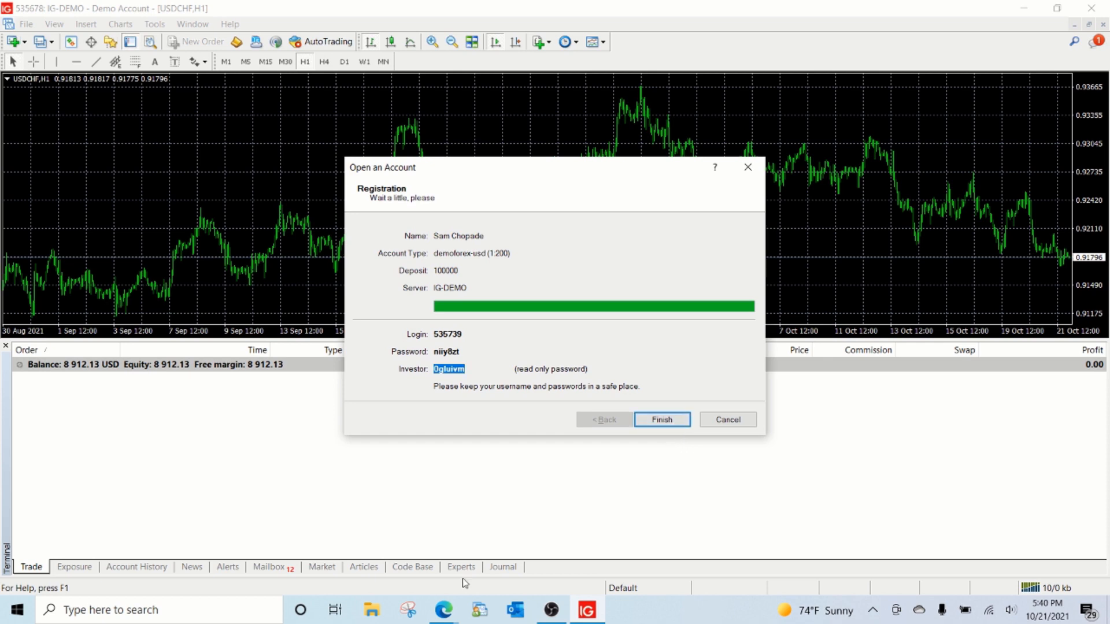
left_click(408, 609)
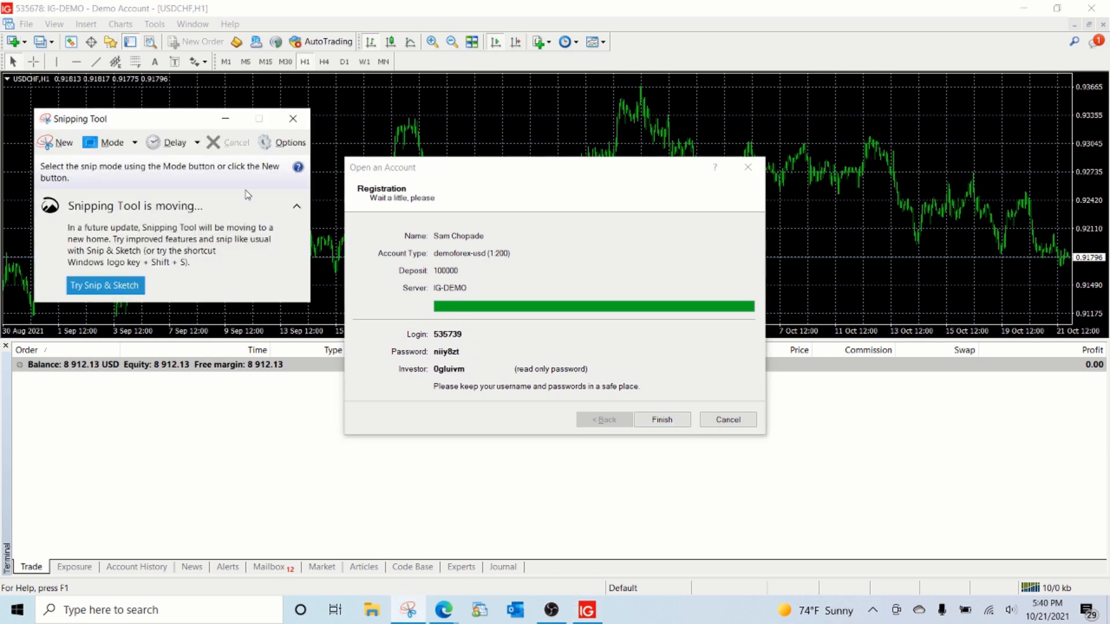
left_click(59, 142)
left_click_drag(416, 221, 793, 453)
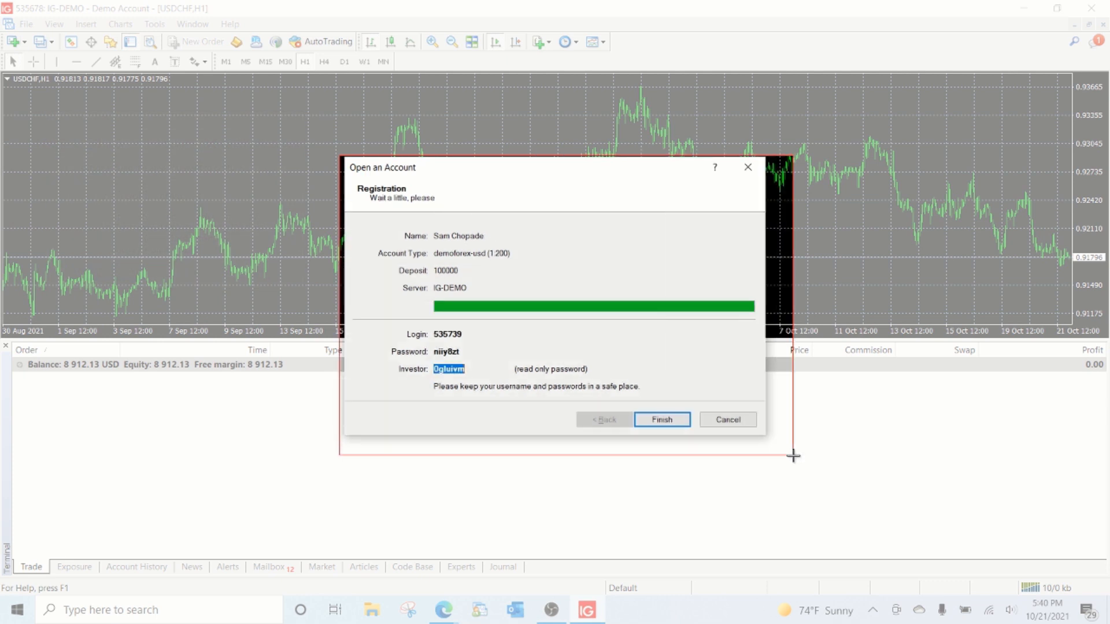
left_click(801, 38)
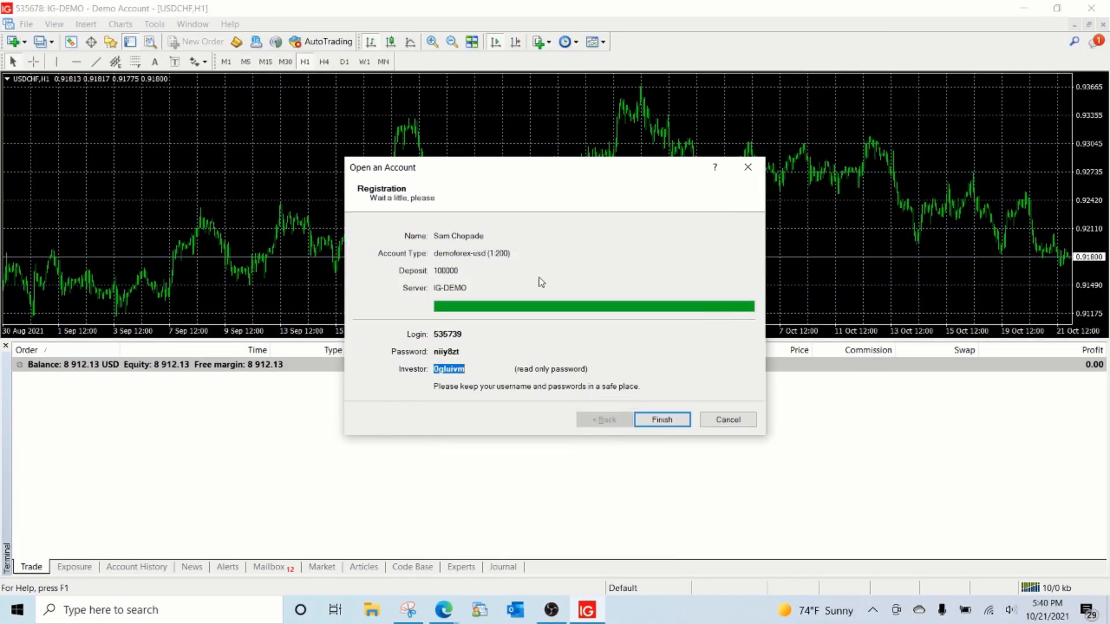
left_click(659, 419)
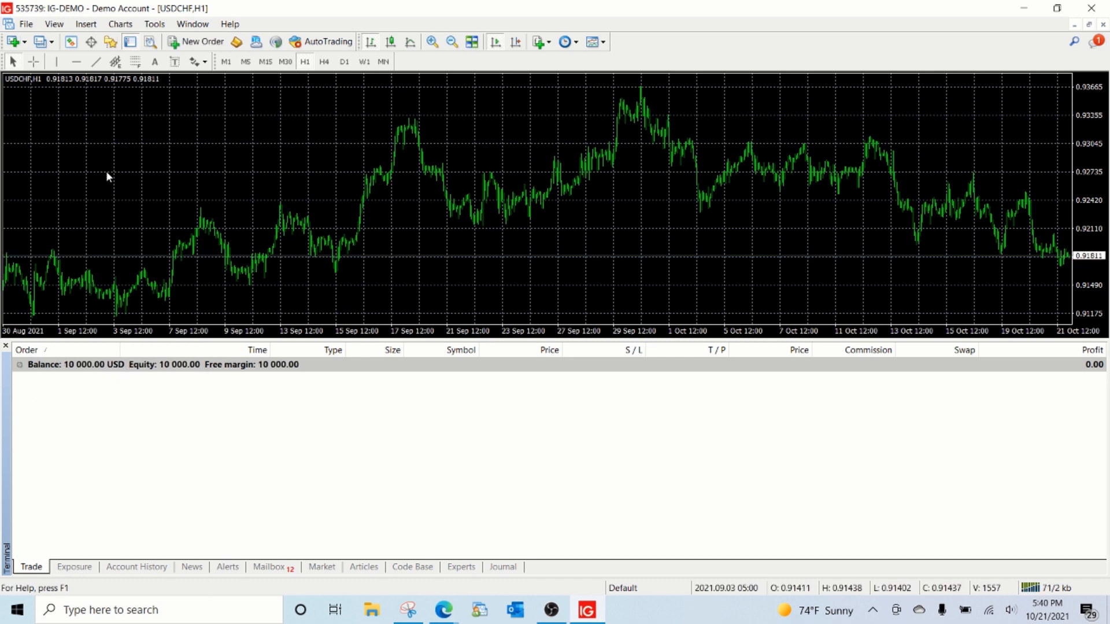
Step: Display the Market Watch symbols to check for a chart suffix, and show the new account's trades
left_click(26, 23)
mouse_move(44, 28)
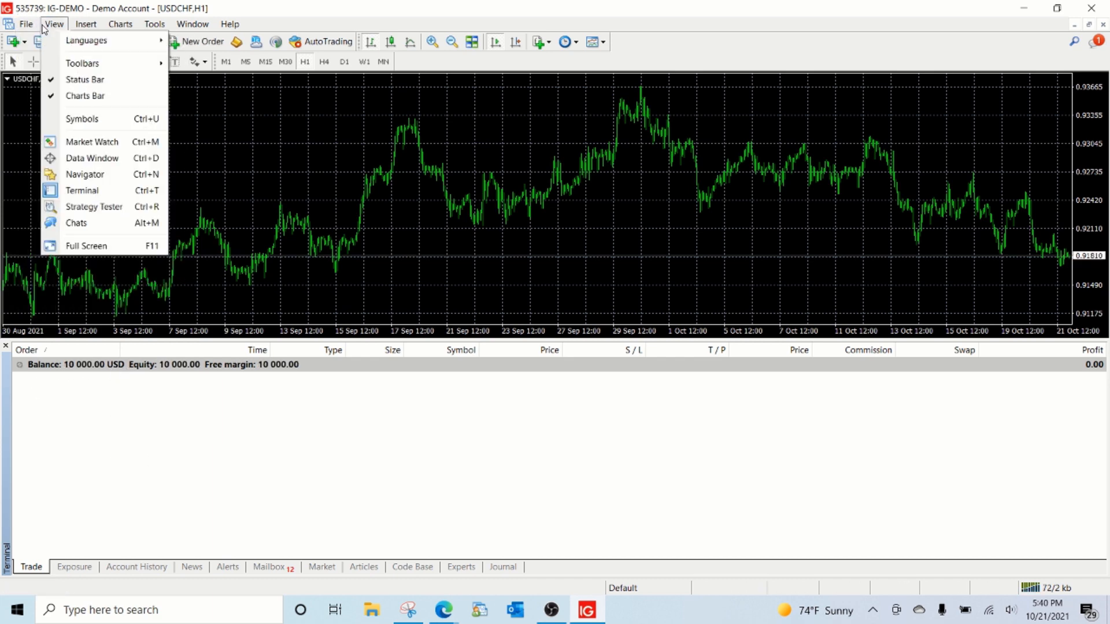
left_click(33, 99)
left_click(70, 41)
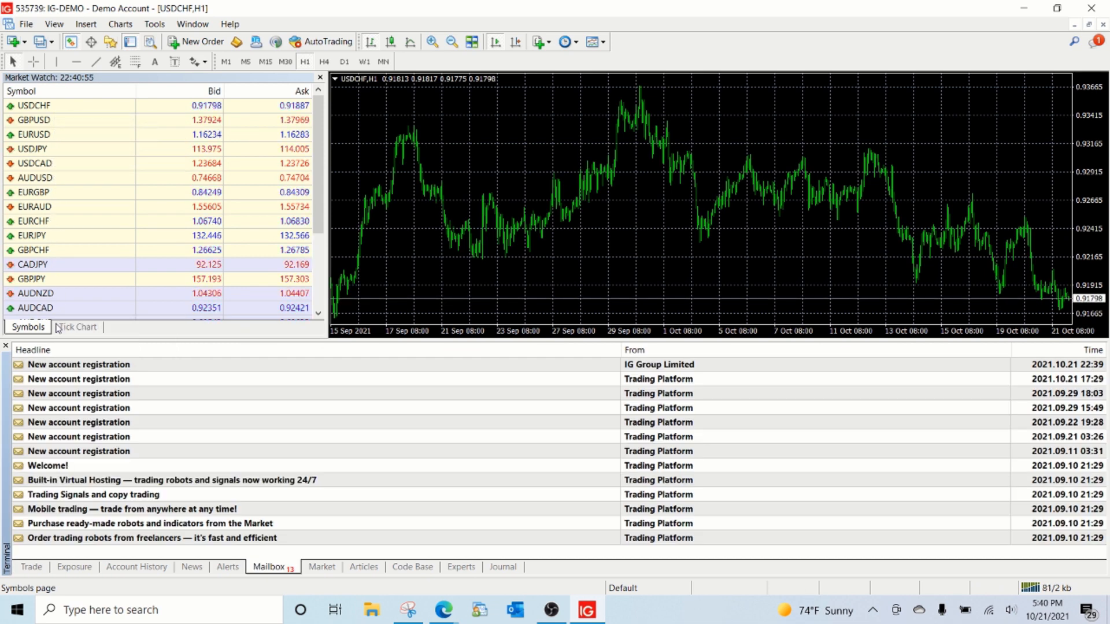
left_click(30, 568)
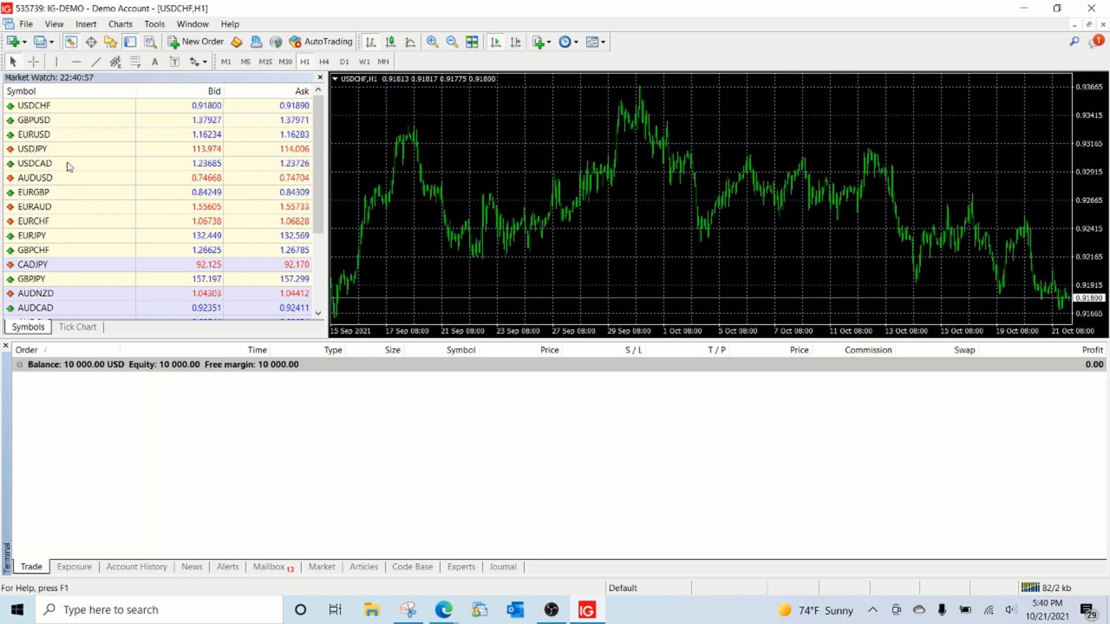
Step: Return to the web form, save the trading account with the chart suffix left empty, and show the existing users
key("alt+Tab")
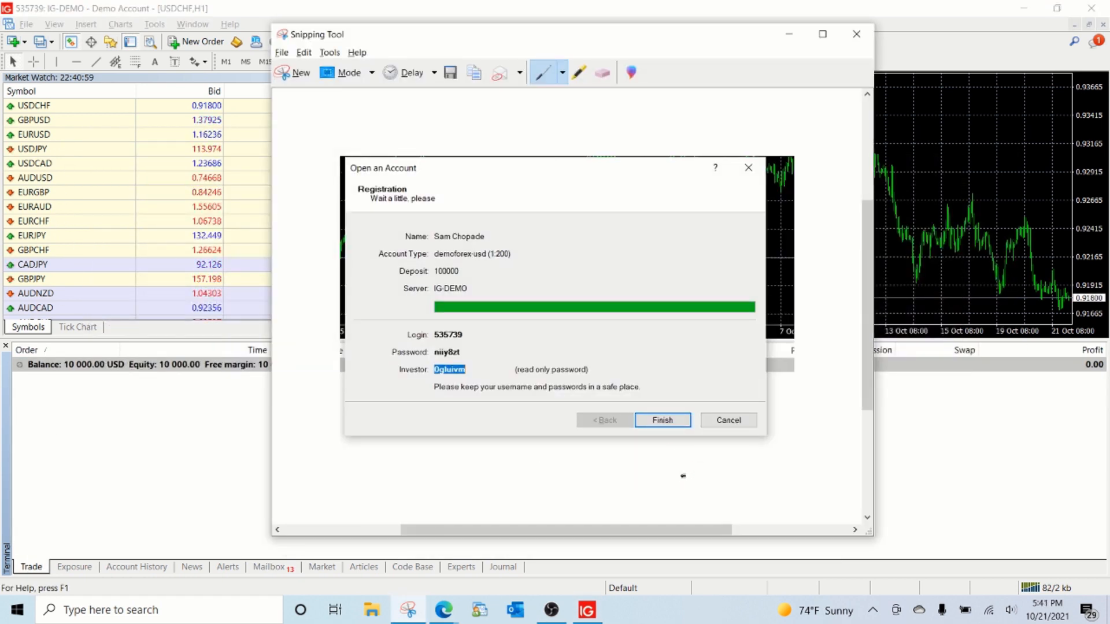
key("alt+Tab")
key("alt+Tab")
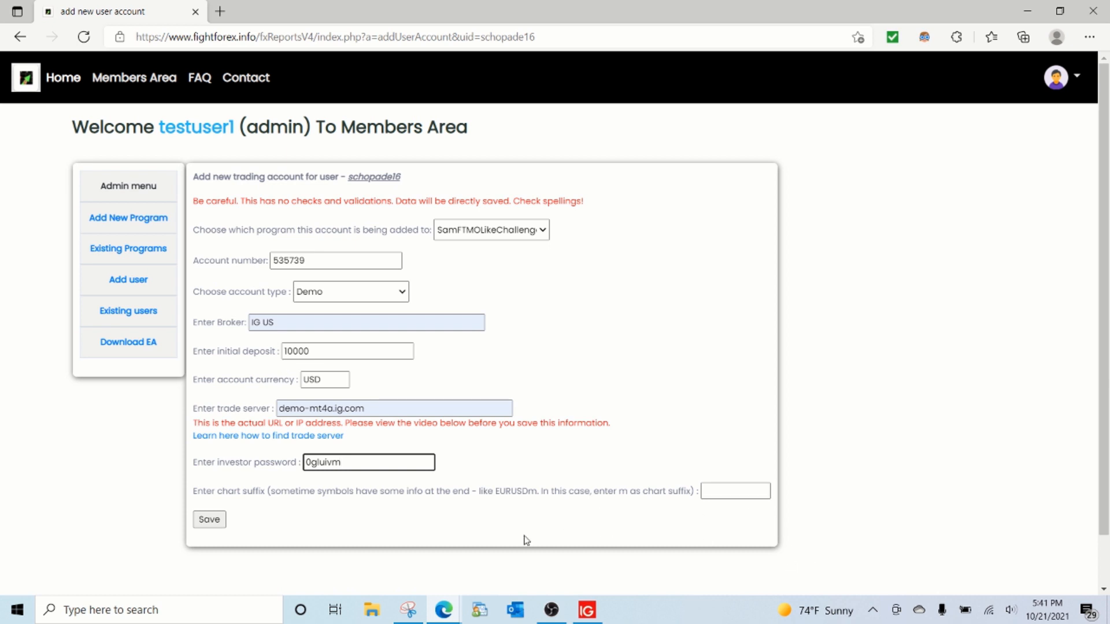
left_click(219, 524)
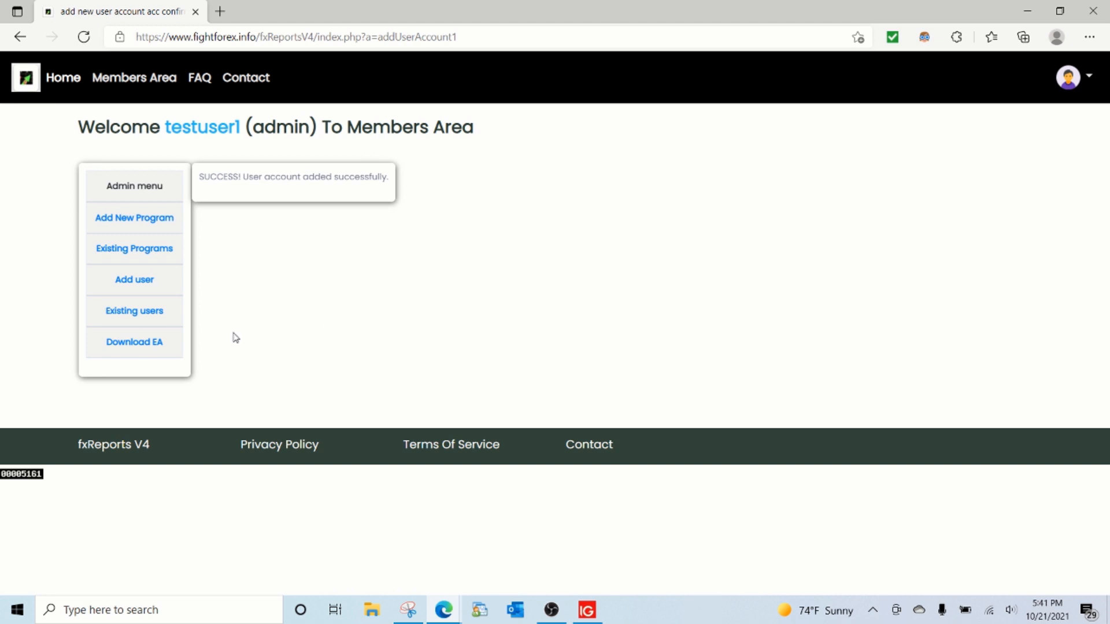
left_click(151, 312)
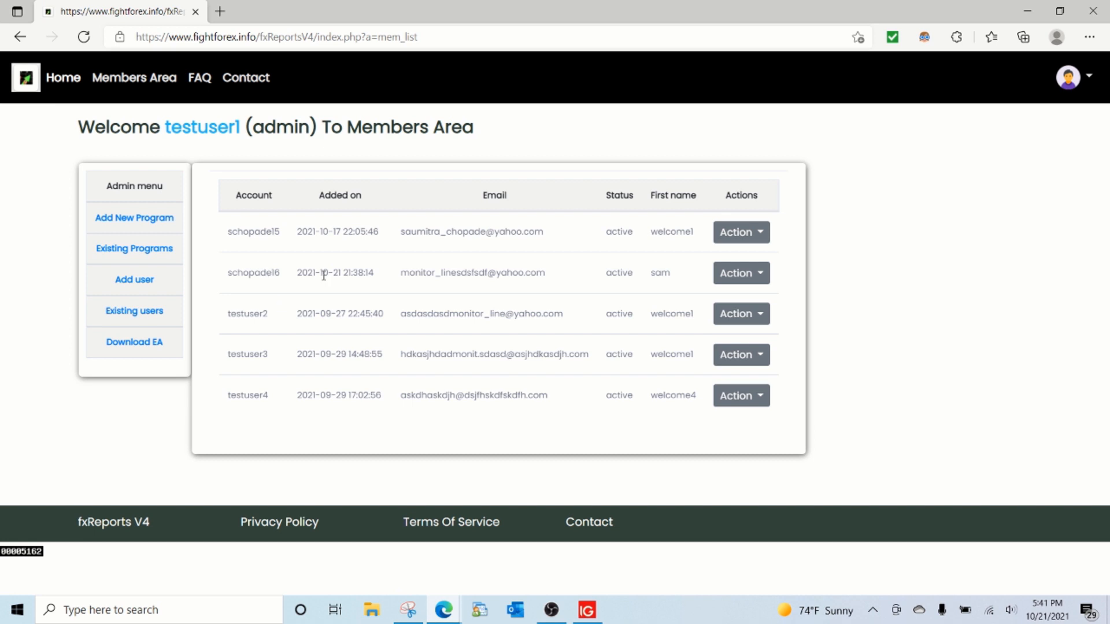
Step: Show the trading accounts of the newly added member and examine the new demo account's row
left_click(740, 280)
left_click(716, 332)
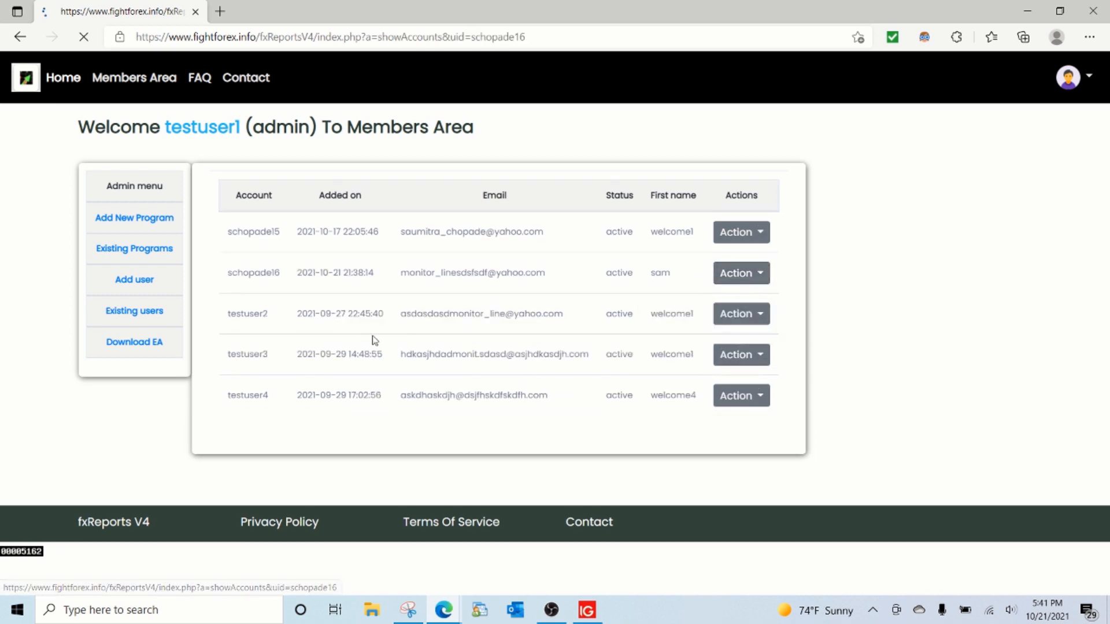
left_click_drag(230, 235, 666, 252)
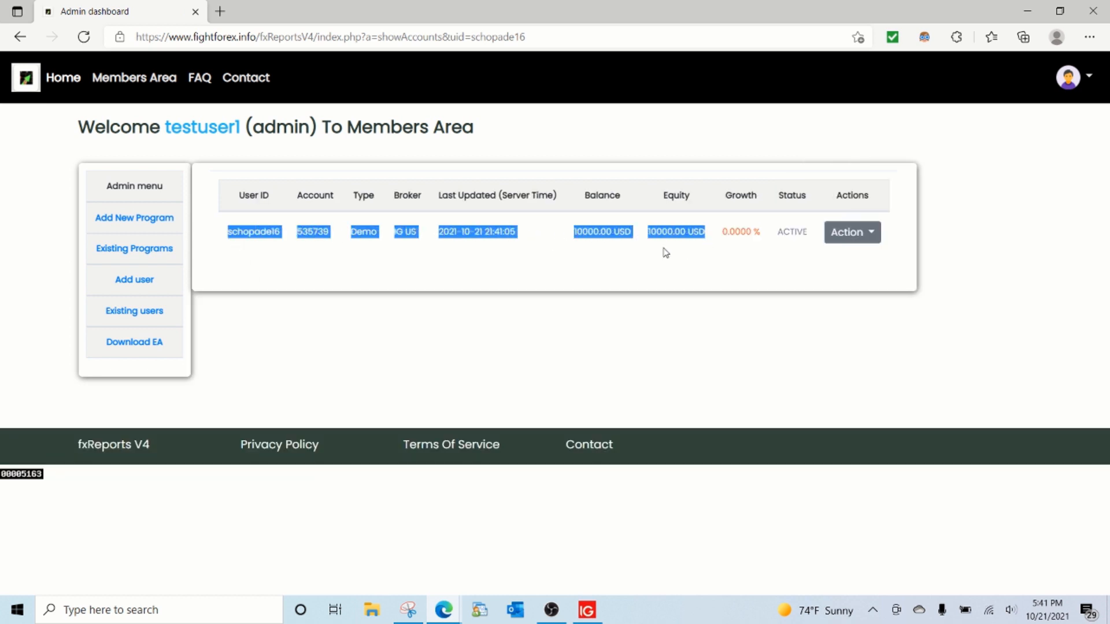
left_click(607, 234)
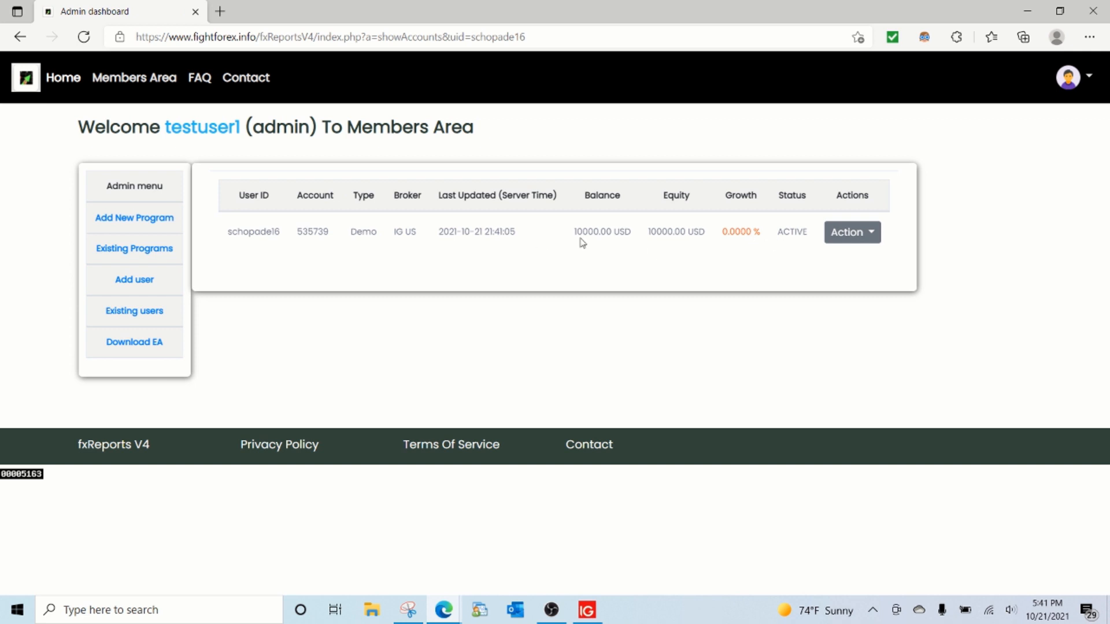
Step: View the new demo account's report, check its records message, and move the report into its own window
left_click(854, 242)
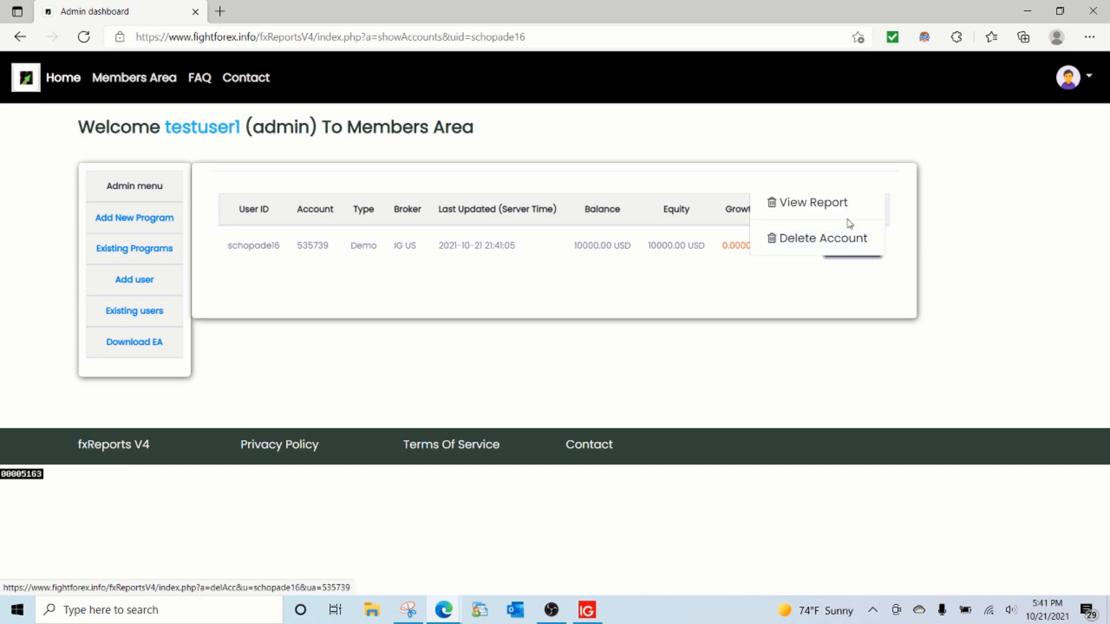
left_click(842, 205)
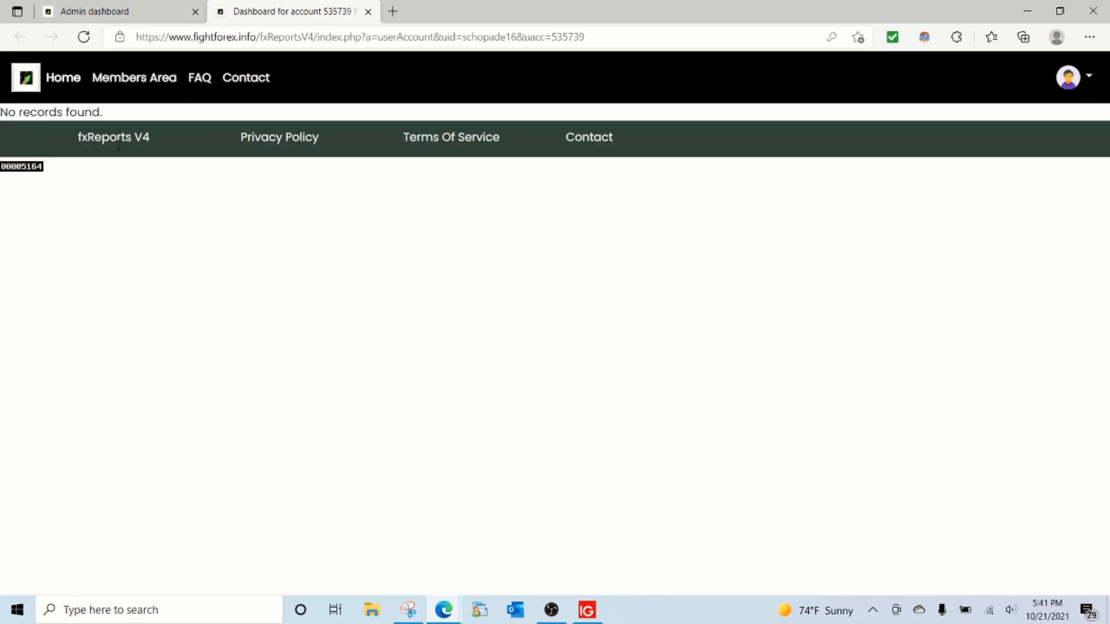
left_click_drag(107, 116, 1, 114)
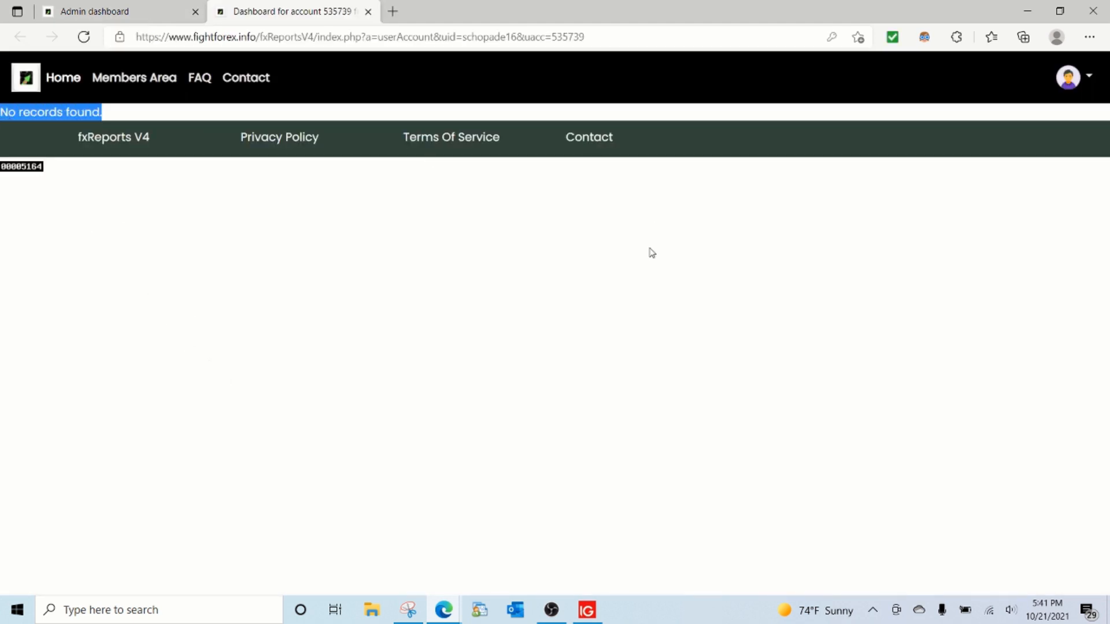
left_click_drag(317, 23, 533, 363)
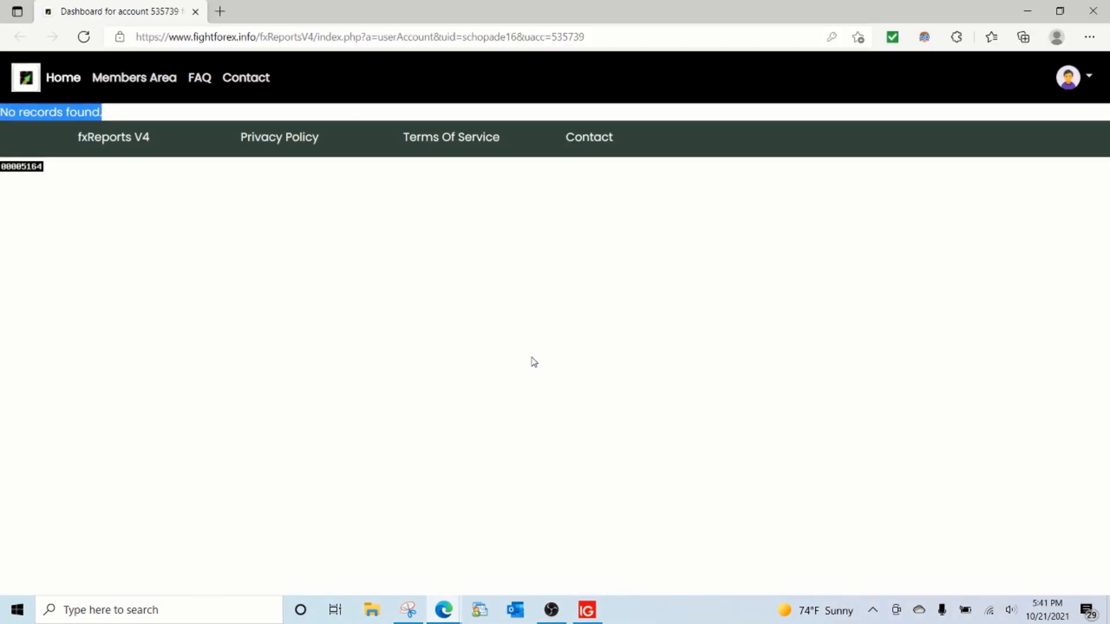
Step: Switch to MetaTrader 4 and place an instant-execution sell order of 7.00 lots on USDCHF
left_click(444, 619)
left_click(586, 610)
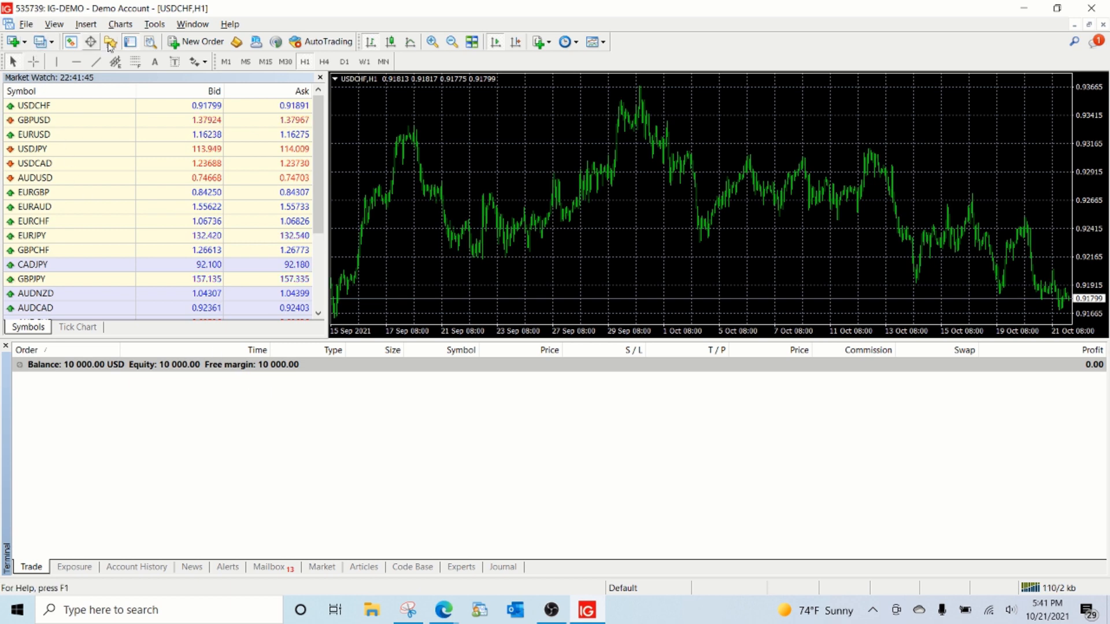
left_click(195, 42)
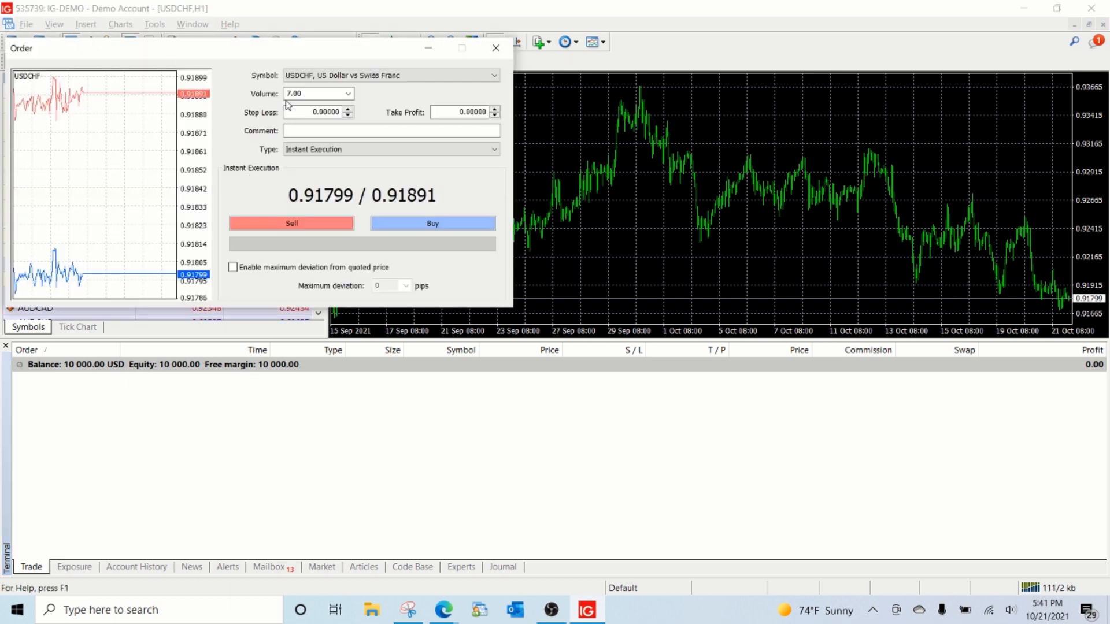
left_click(315, 226)
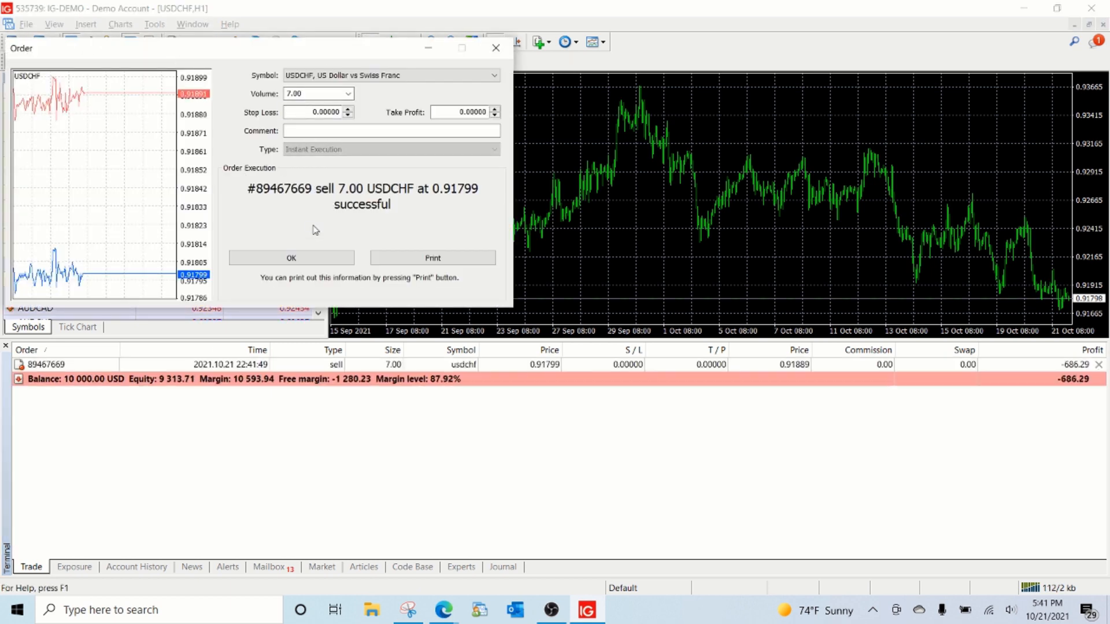
left_click(310, 258)
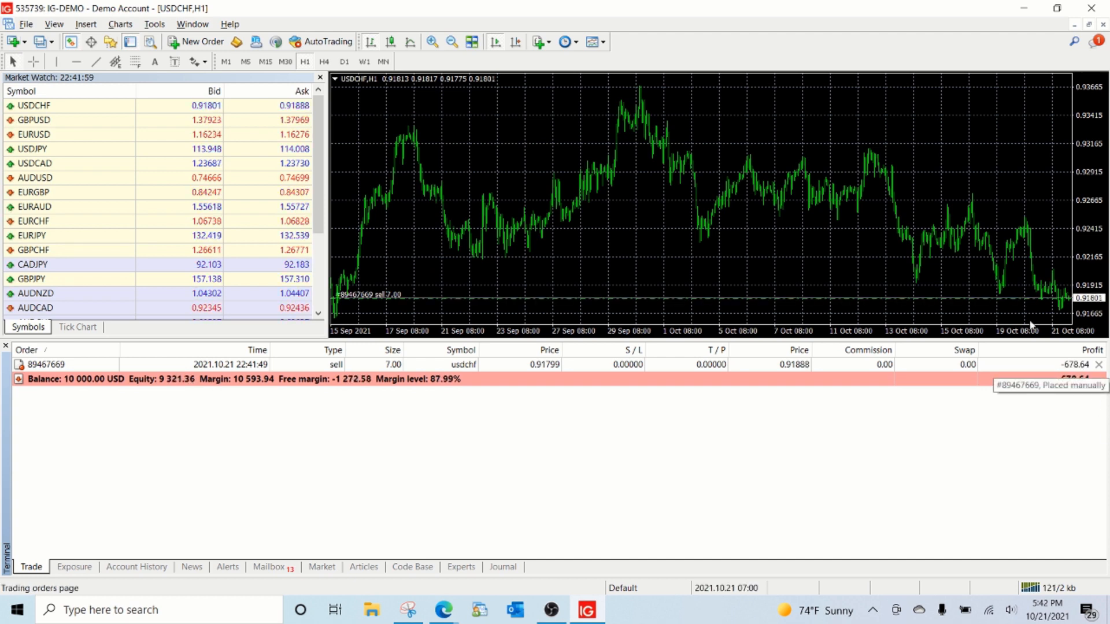
Step: Enable the Ask line in the properties of the USDCHF H1 chart
right_click(749, 151)
left_click(787, 443)
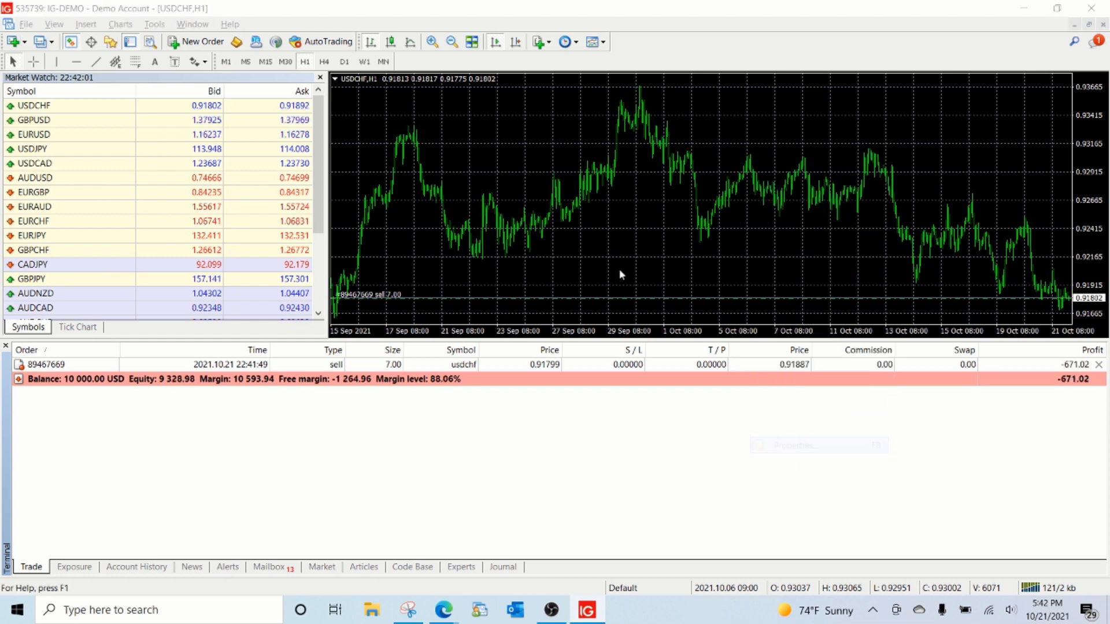
left_click(388, 193)
left_click(568, 305)
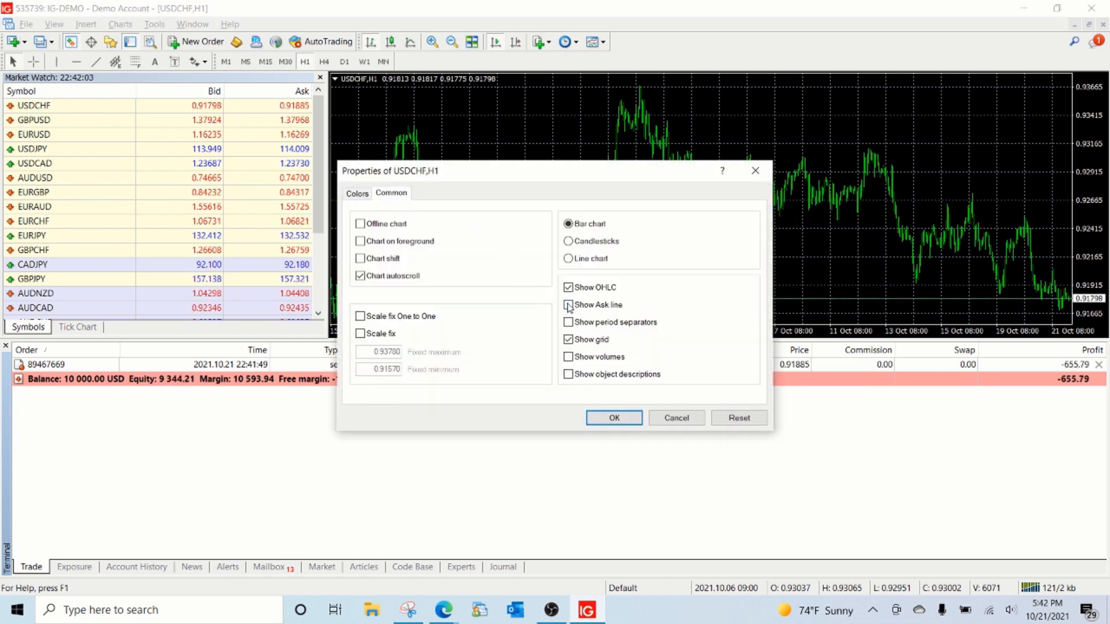
left_click(614, 418)
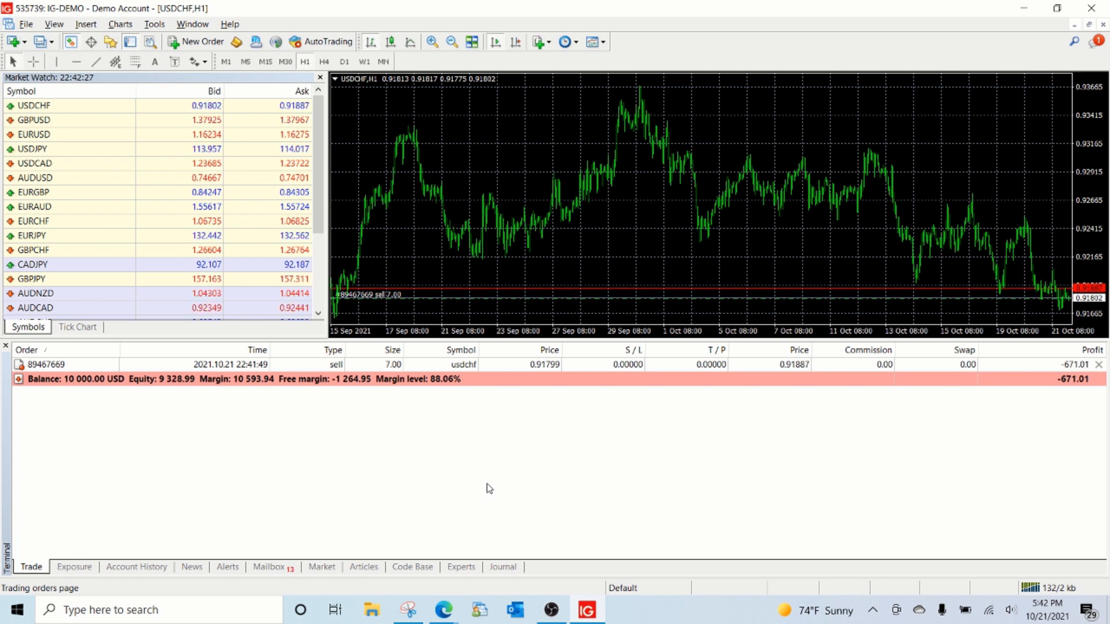
Step: Switch back to Edge and recheck the demo account's report for the new trade
left_click(443, 609)
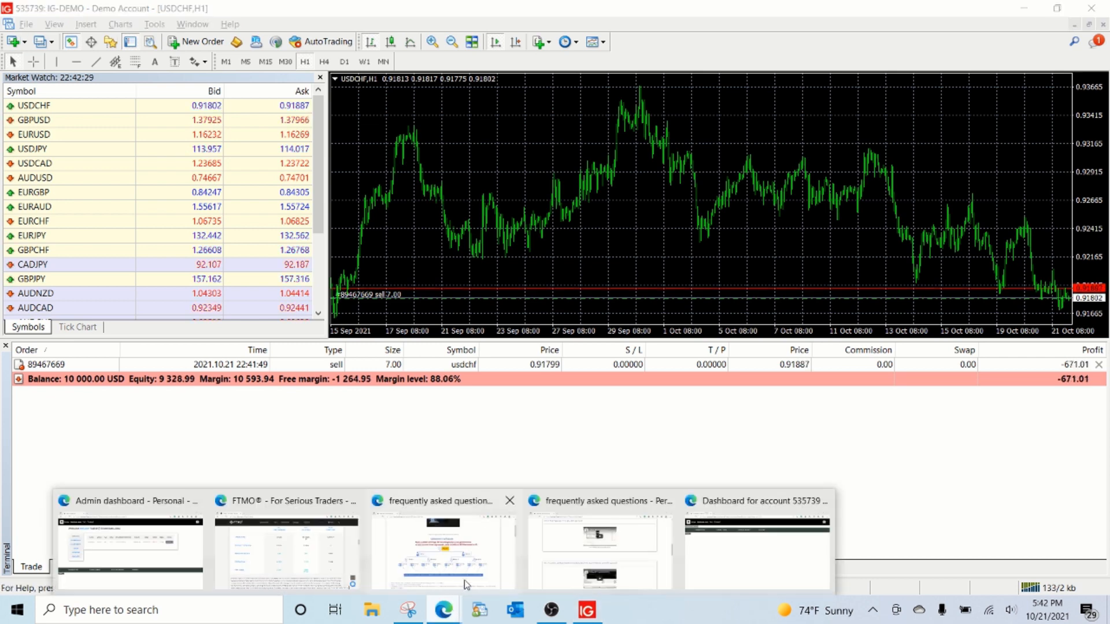
left_click(696, 560)
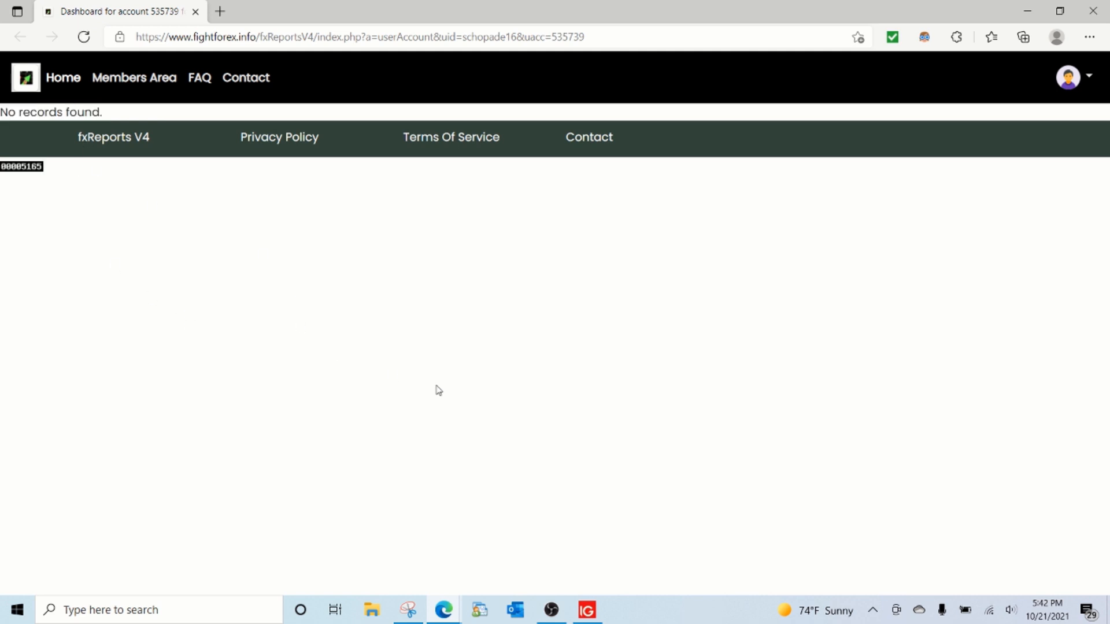
left_click(443, 616)
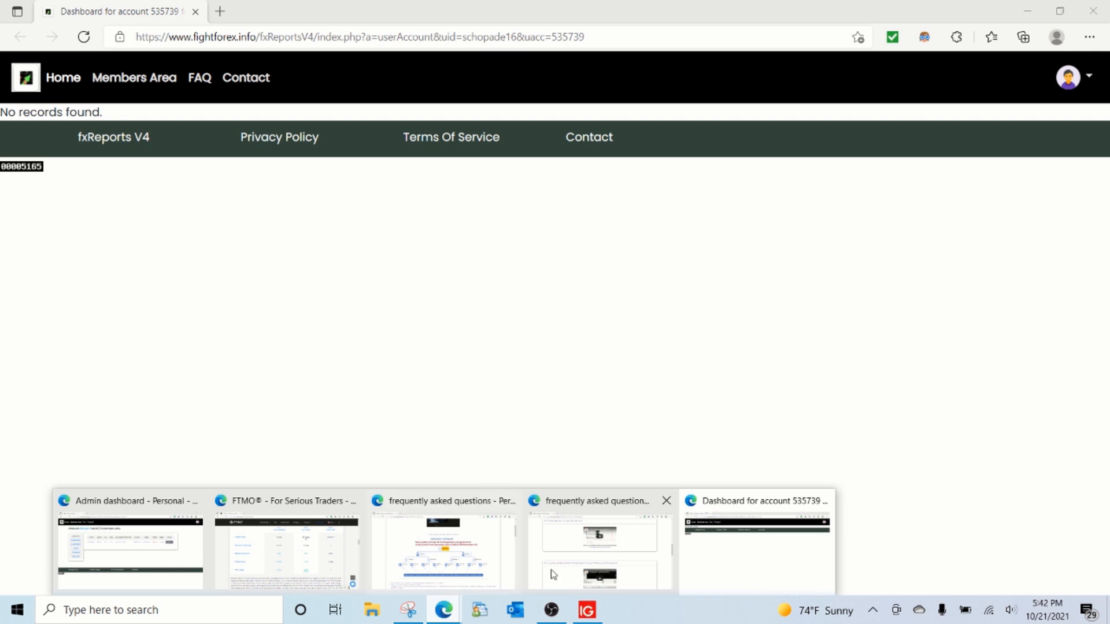
left_click(685, 511)
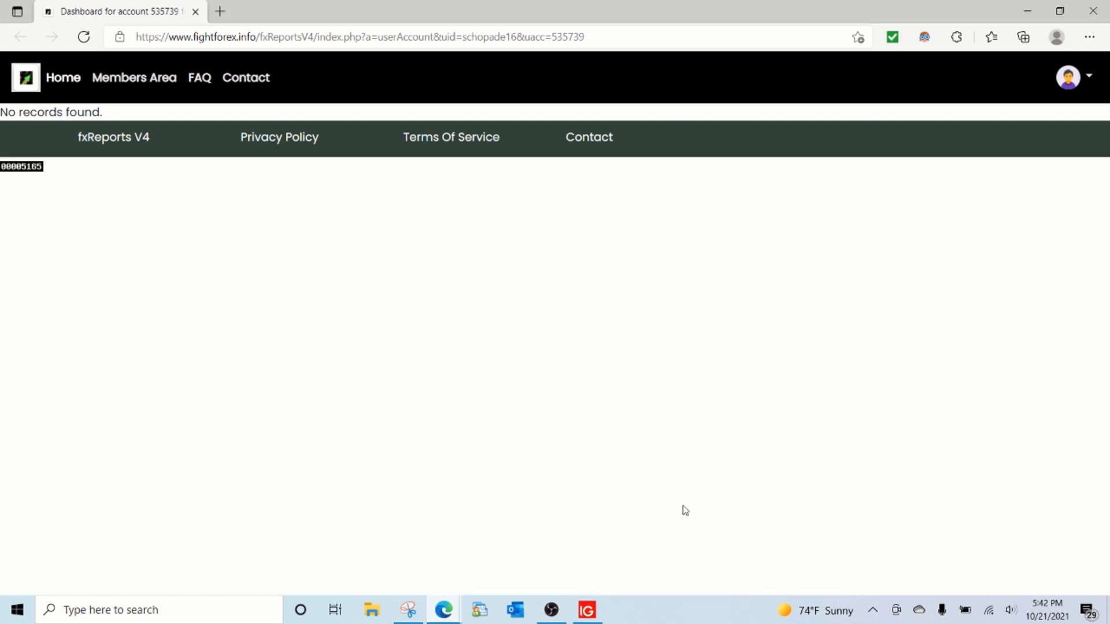
Step: Close the account report and trade server FAQ windows, and return to the admin dashboard
left_click(442, 611)
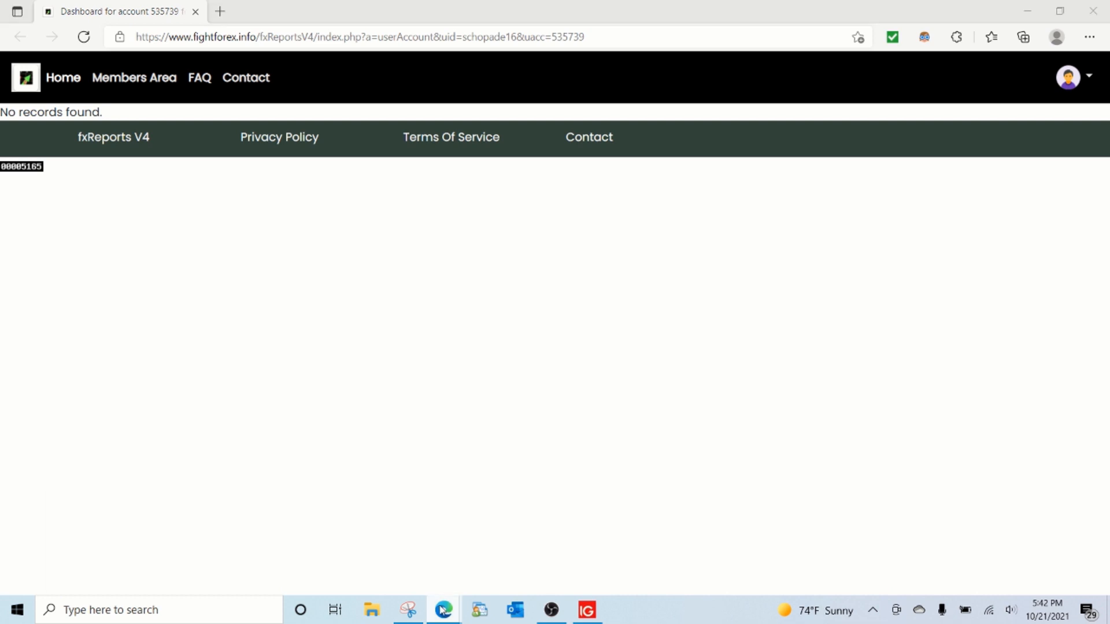
left_click(821, 498)
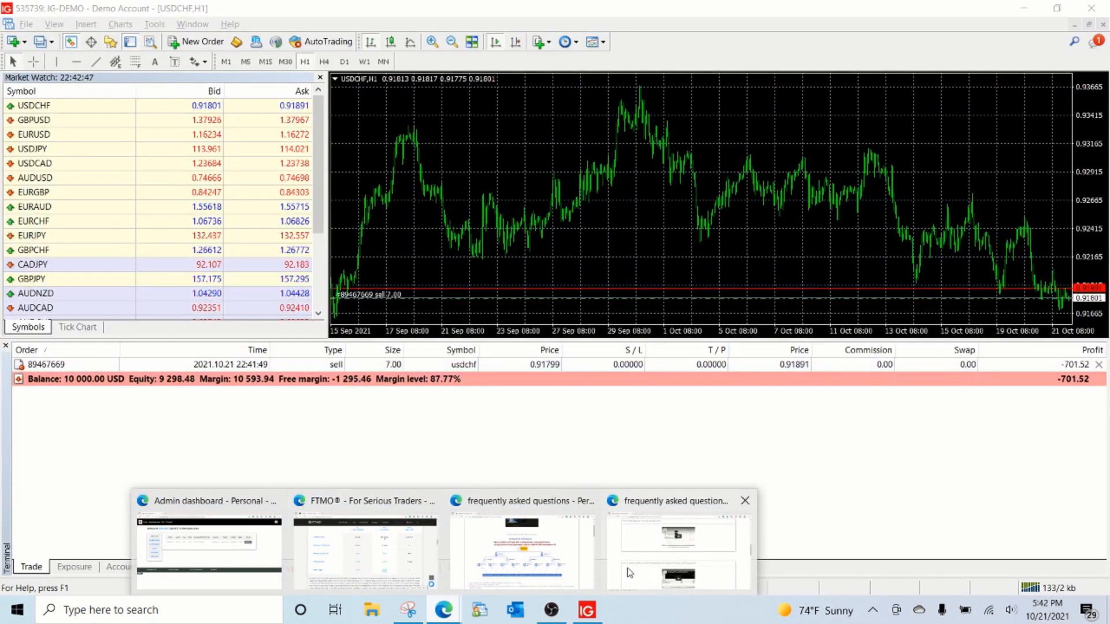
left_click(730, 571)
left_click(1086, 14)
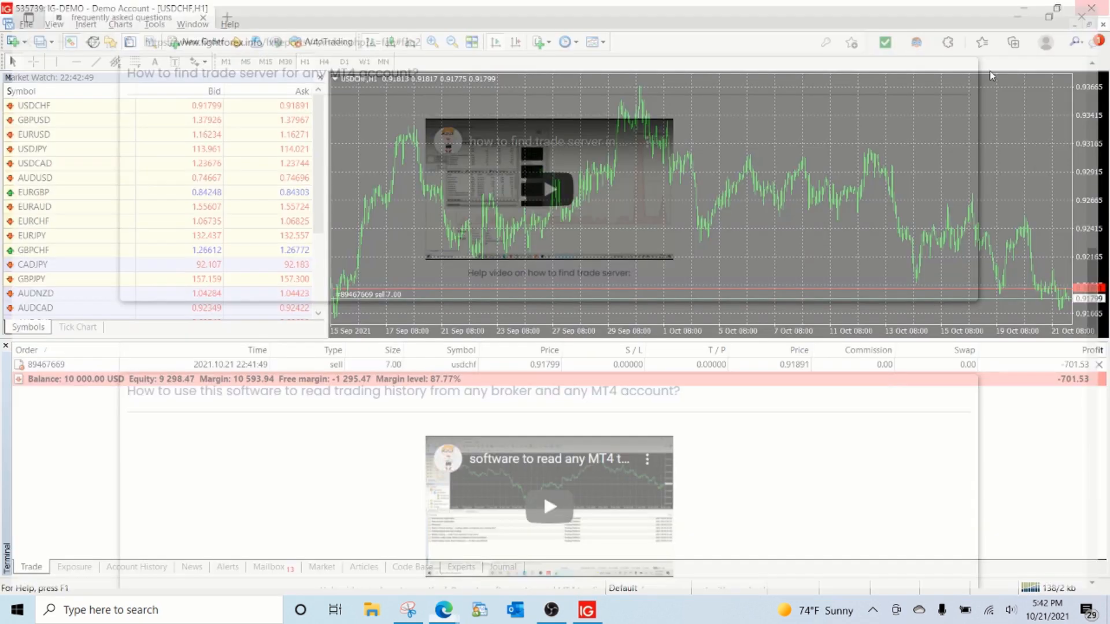
left_click(444, 611)
left_click(318, 526)
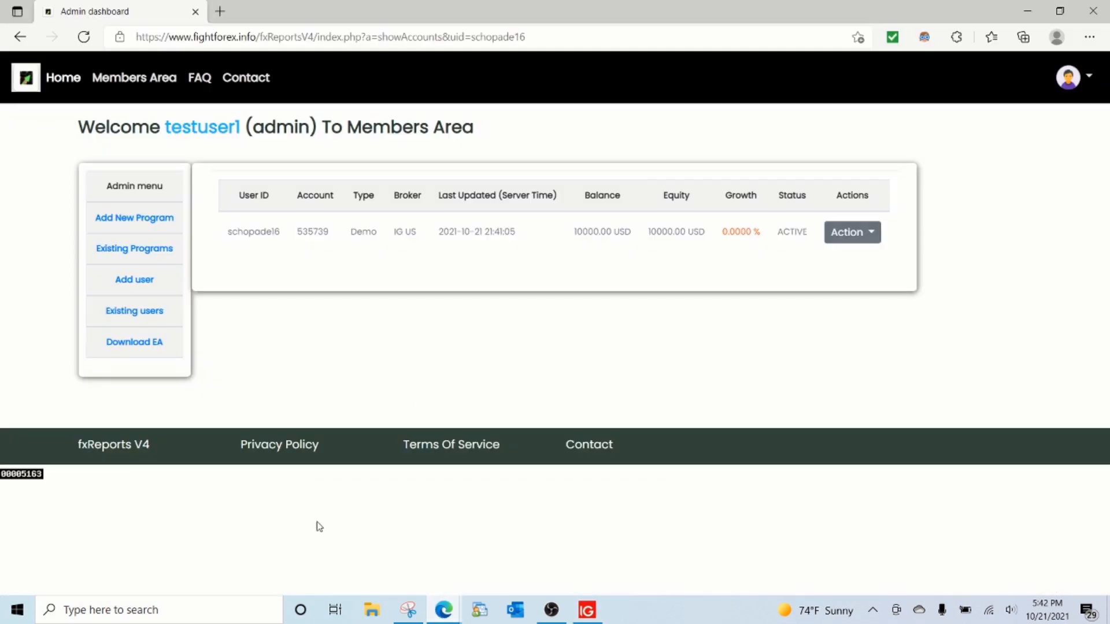
Step: Log out of the admin account and open the login form for existing accounts
left_click(1087, 78)
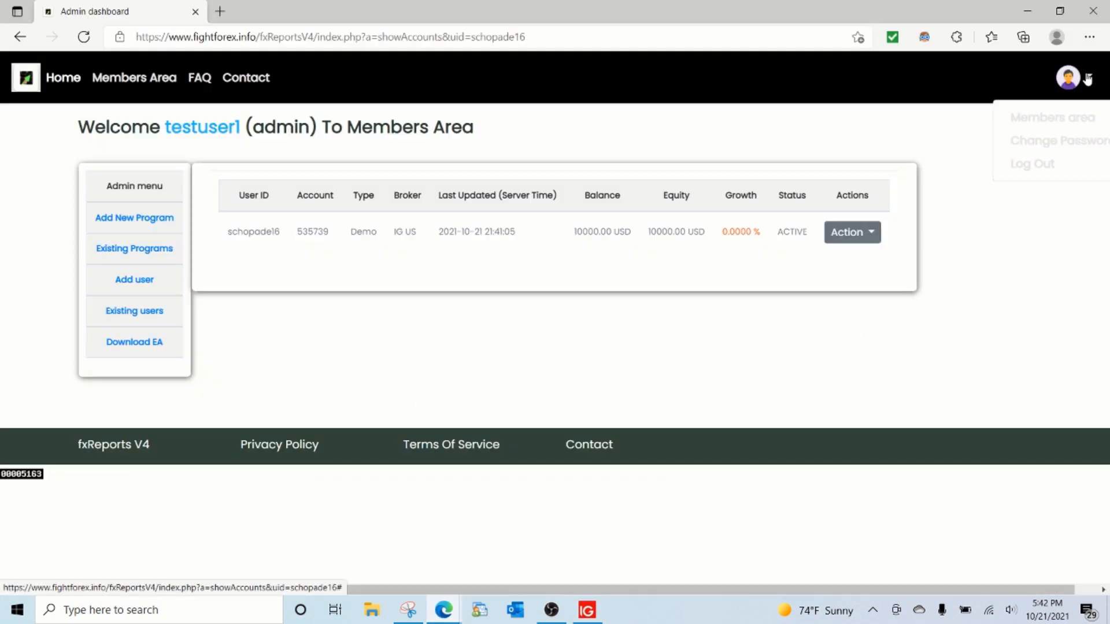
left_click(1032, 164)
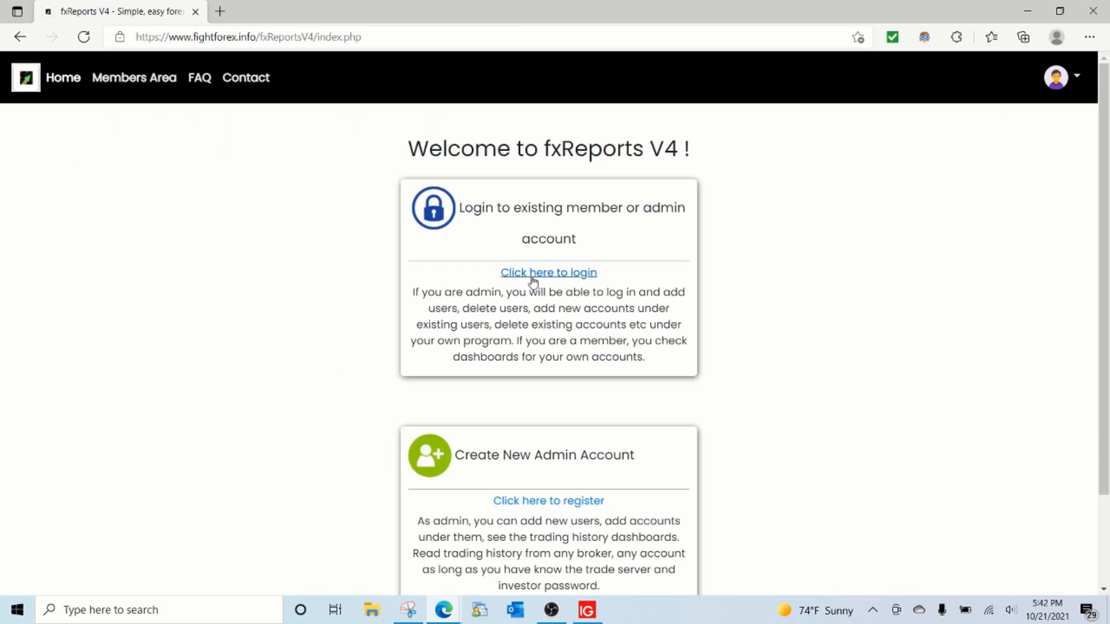
left_click(532, 278)
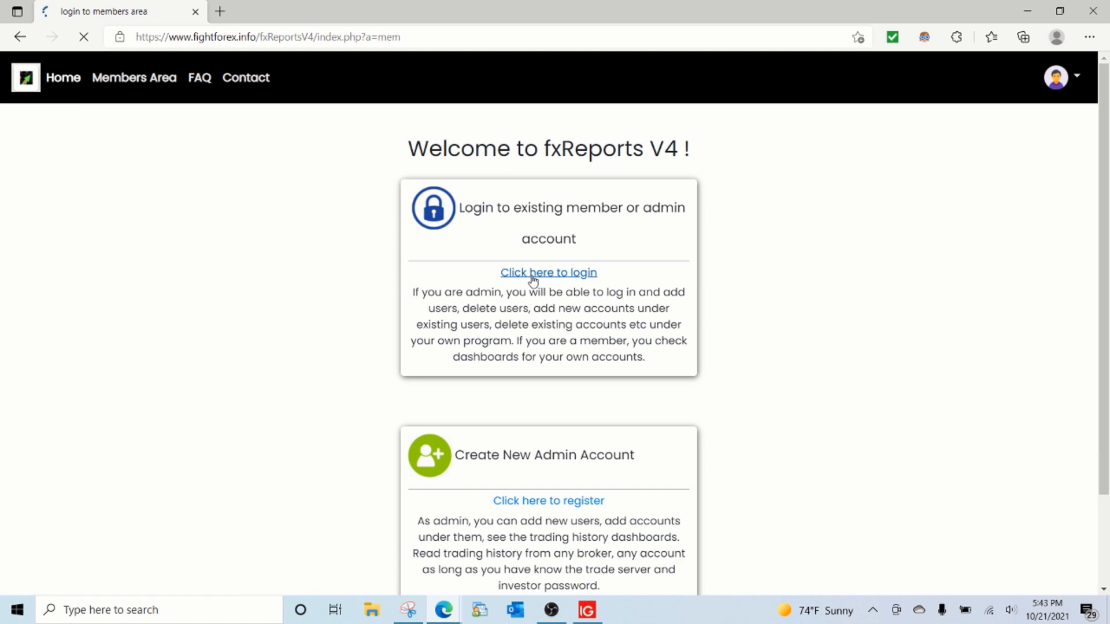
Step: Log in with the new member's username and the autofilled account password, and save the login in the browser
left_click(570, 142)
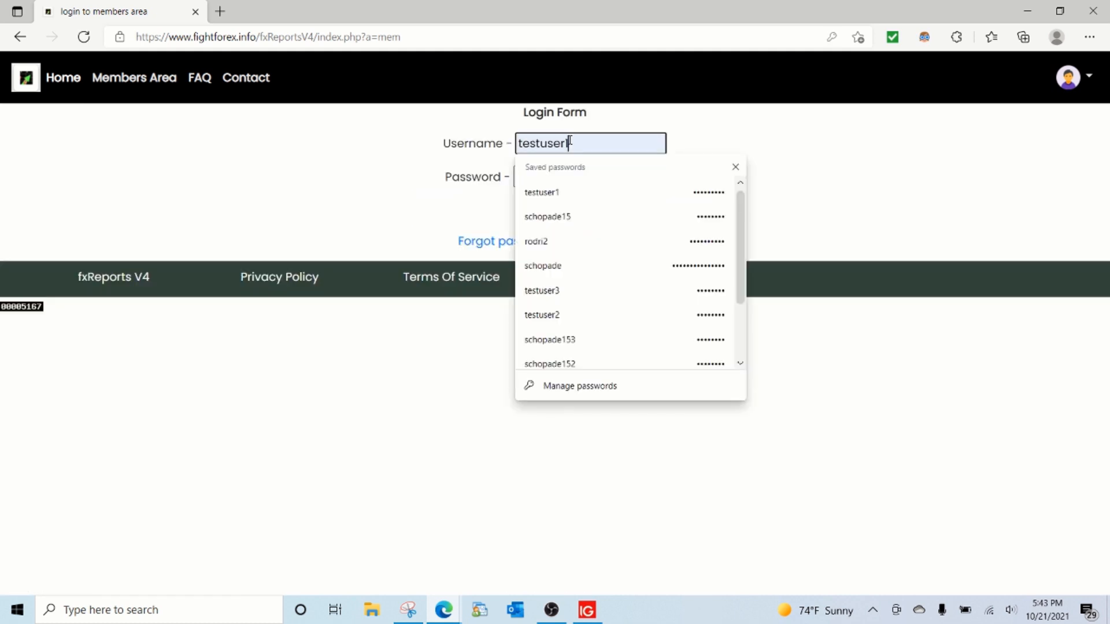
left_click(589, 216)
left_click_drag(584, 143, 589, 144)
type("6")
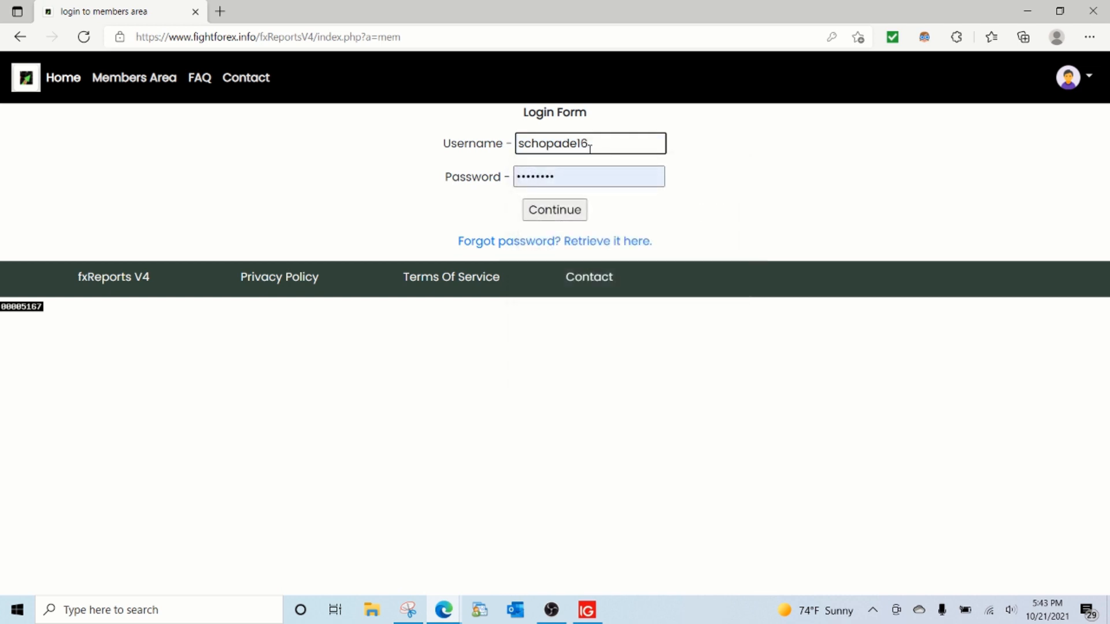
left_click(559, 218)
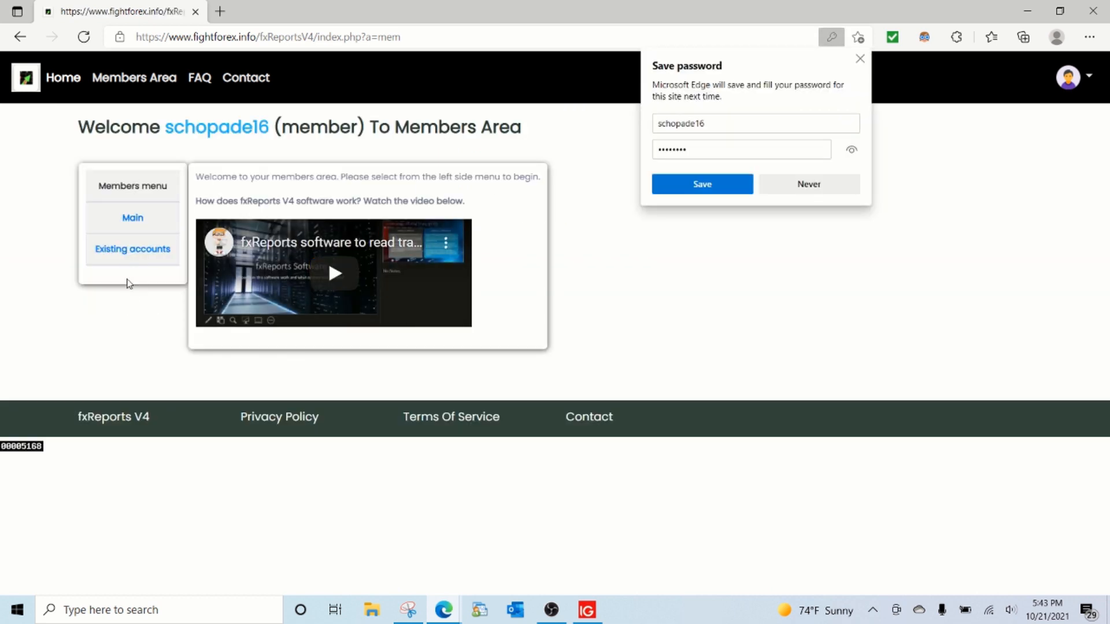
left_click(676, 186)
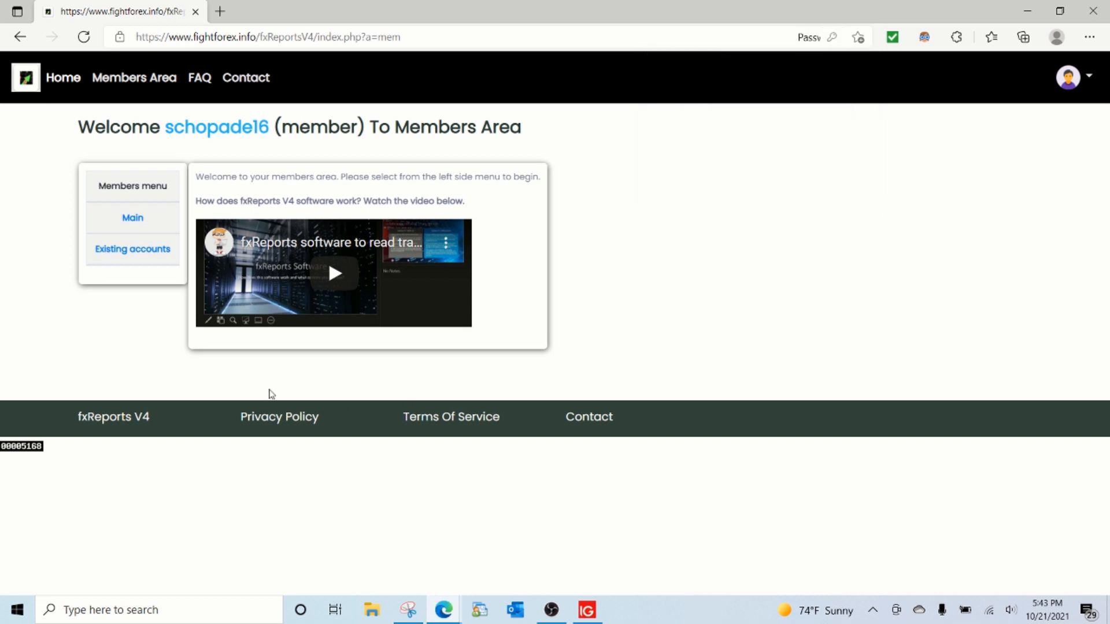
Step: View the member's existing account report in its own window and examine its last-updated trade server time
left_click(133, 253)
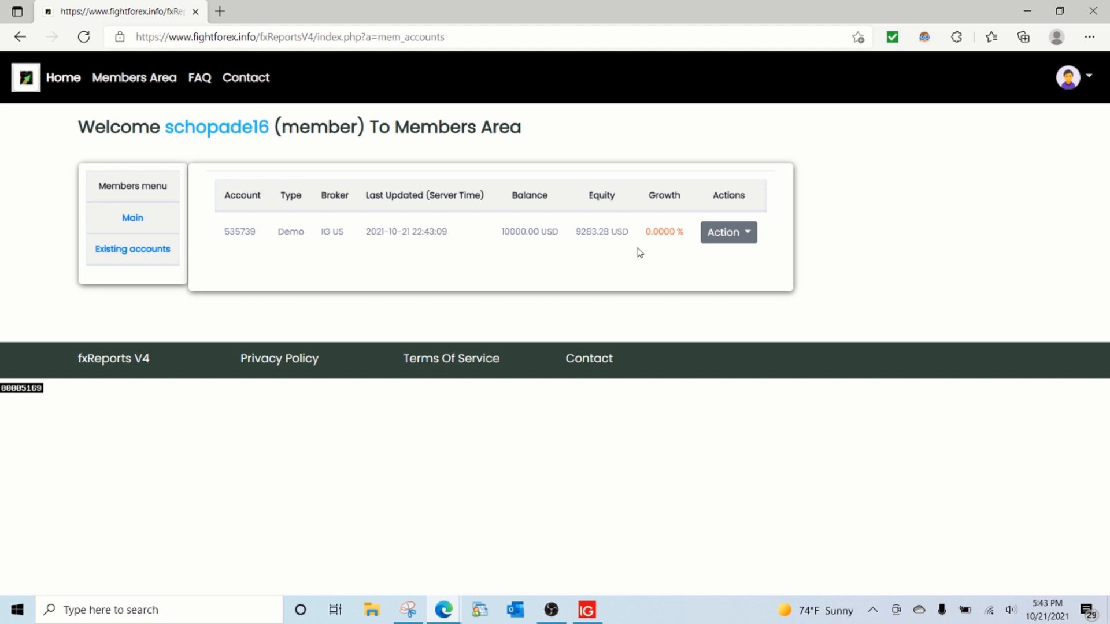
left_click(727, 234)
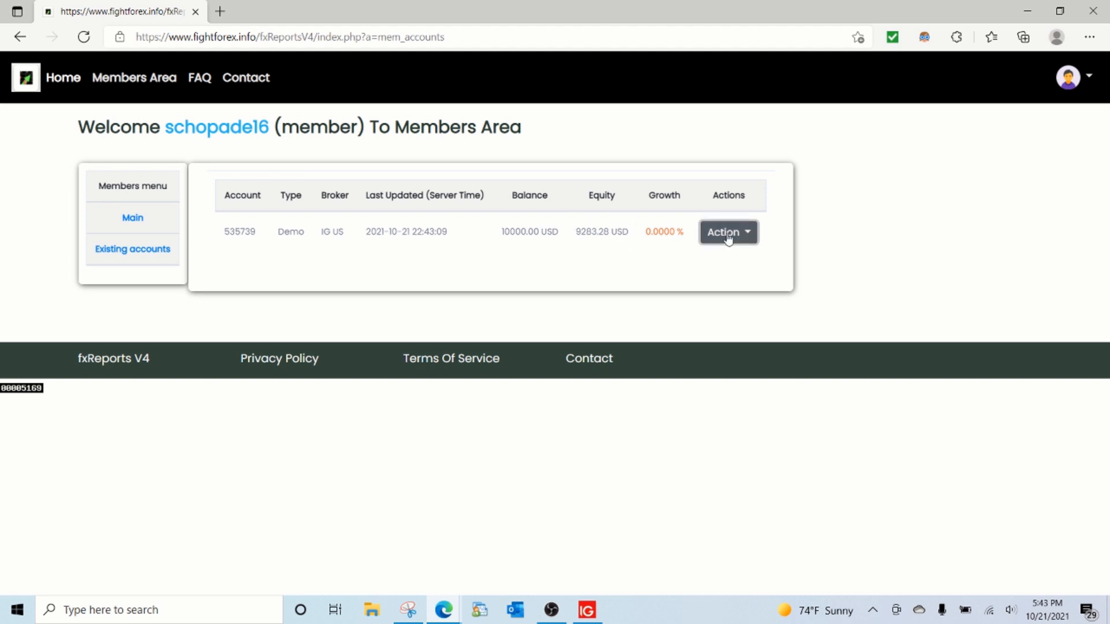
left_click(716, 220)
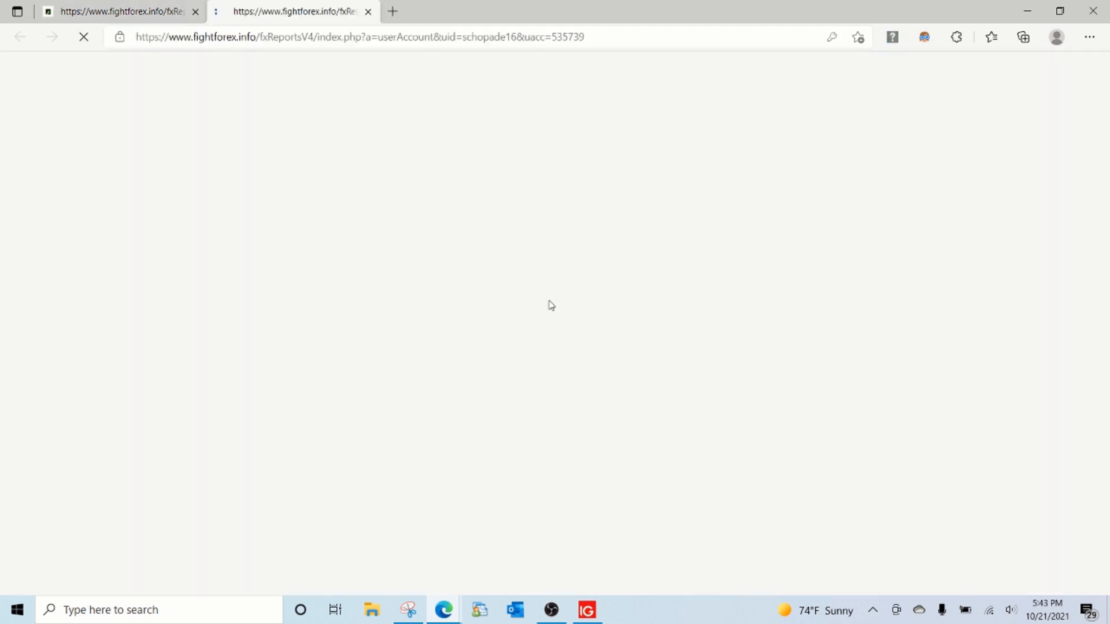
left_click_drag(311, 15, 411, 160)
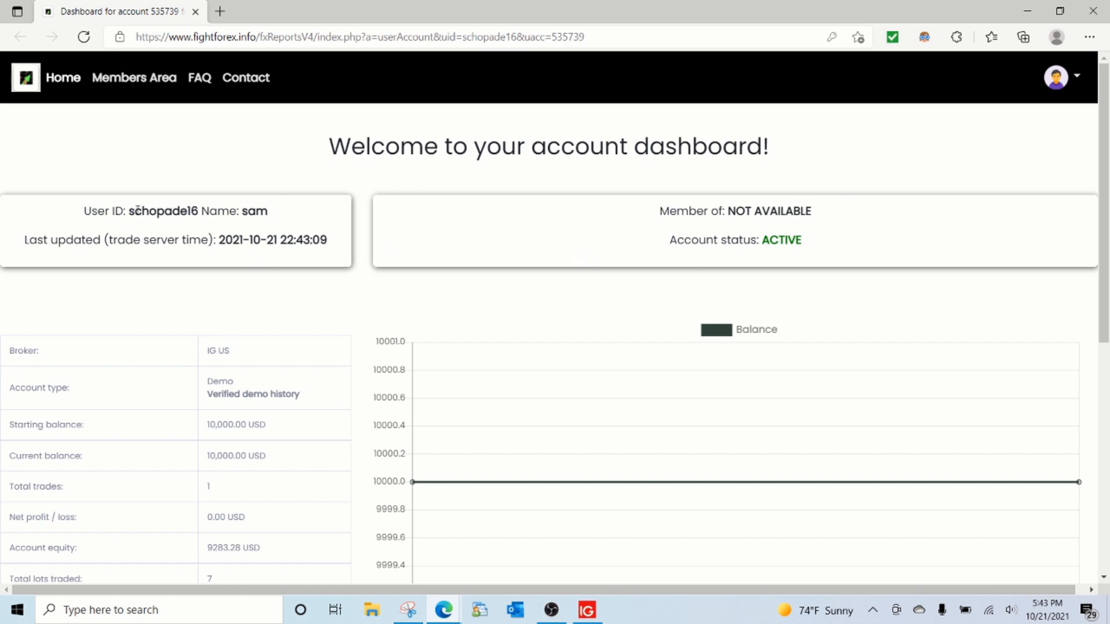
left_click_drag(131, 211, 327, 239)
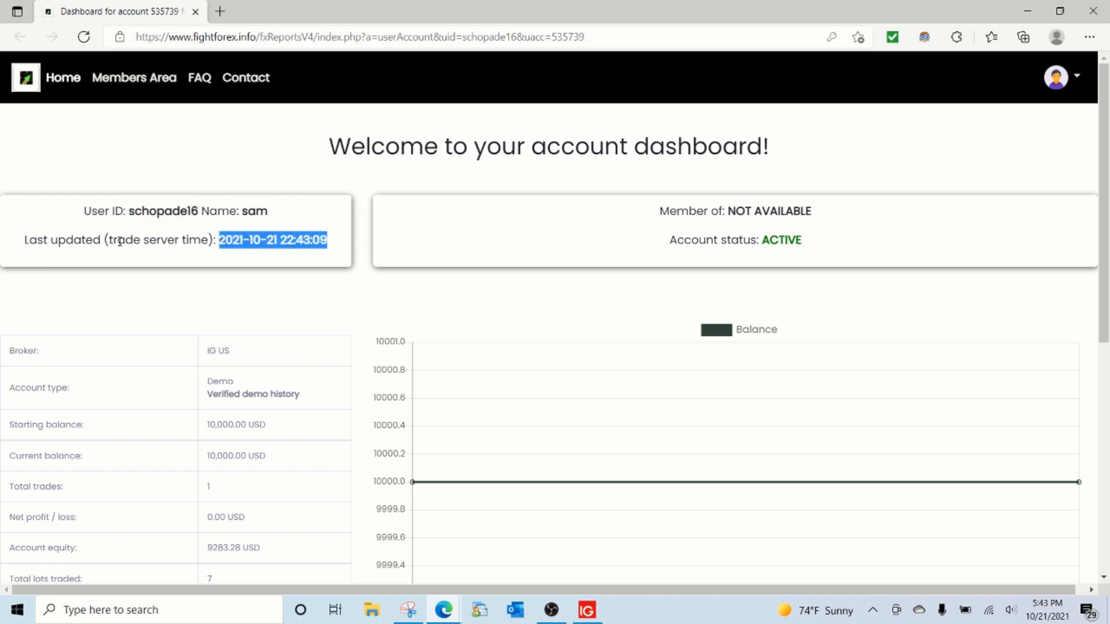
left_click_drag(108, 239, 208, 239)
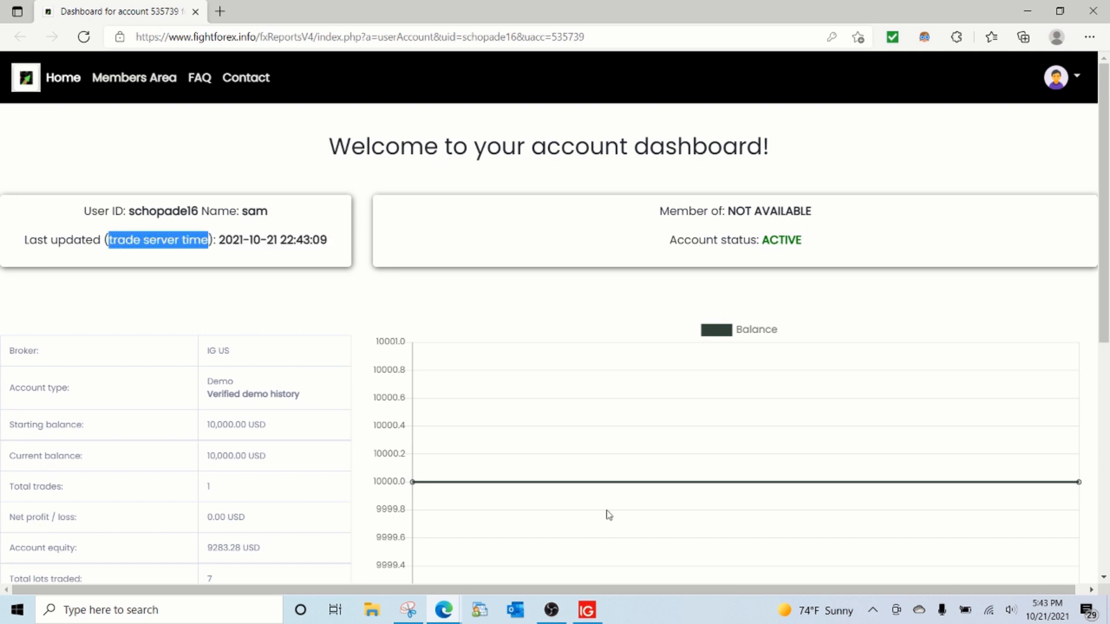
Step: Check the open trade in the IG MT4 terminal, and examine the account status and program membership in the member's report
left_click(587, 609)
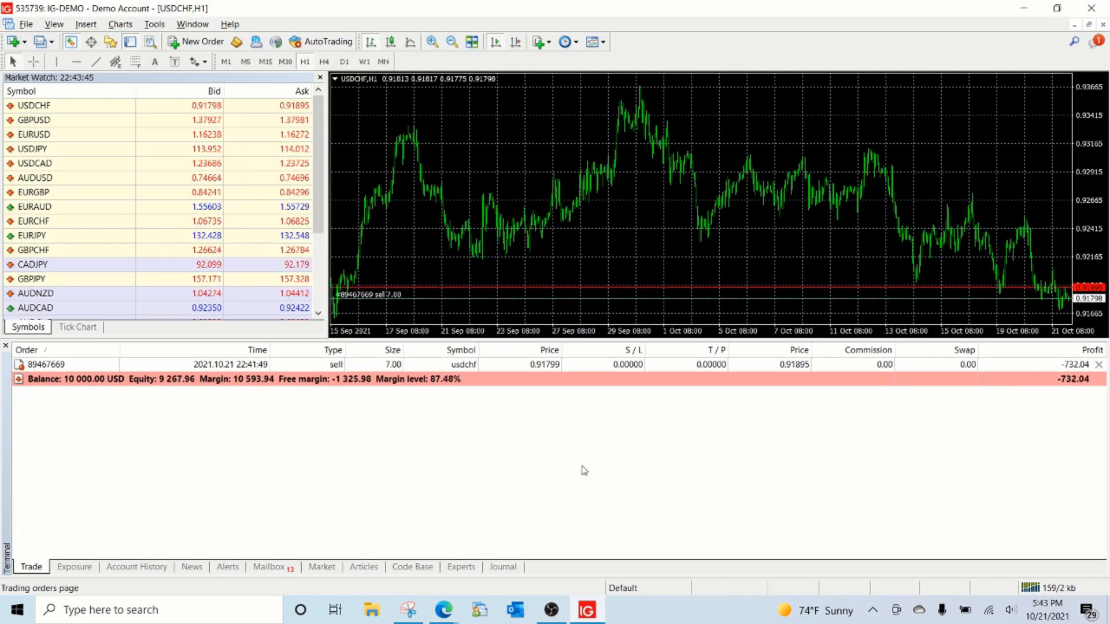
left_click(585, 607)
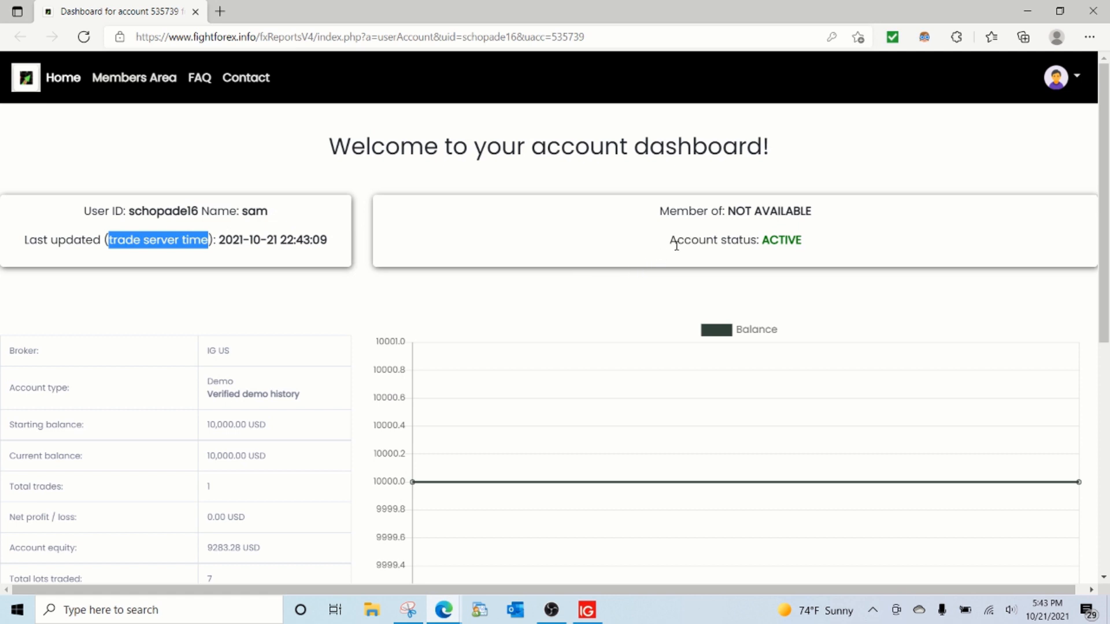
left_click_drag(763, 240, 806, 247)
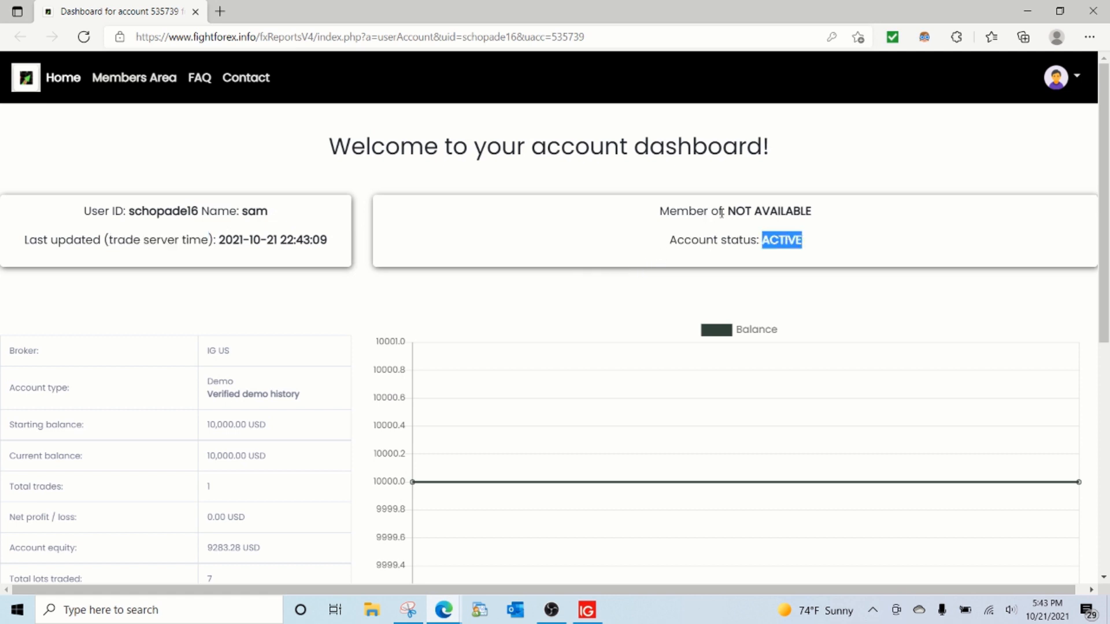
left_click_drag(729, 212, 825, 220)
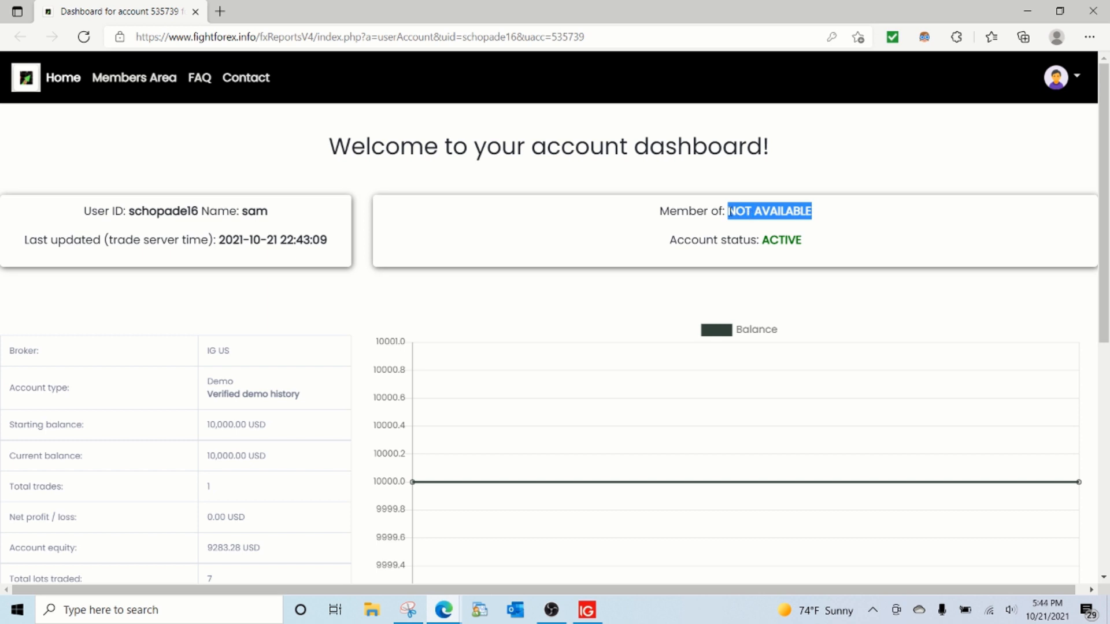
Step: Log out of the member account from the report window, close that window, and log out in the members area window too
left_click(1028, 13)
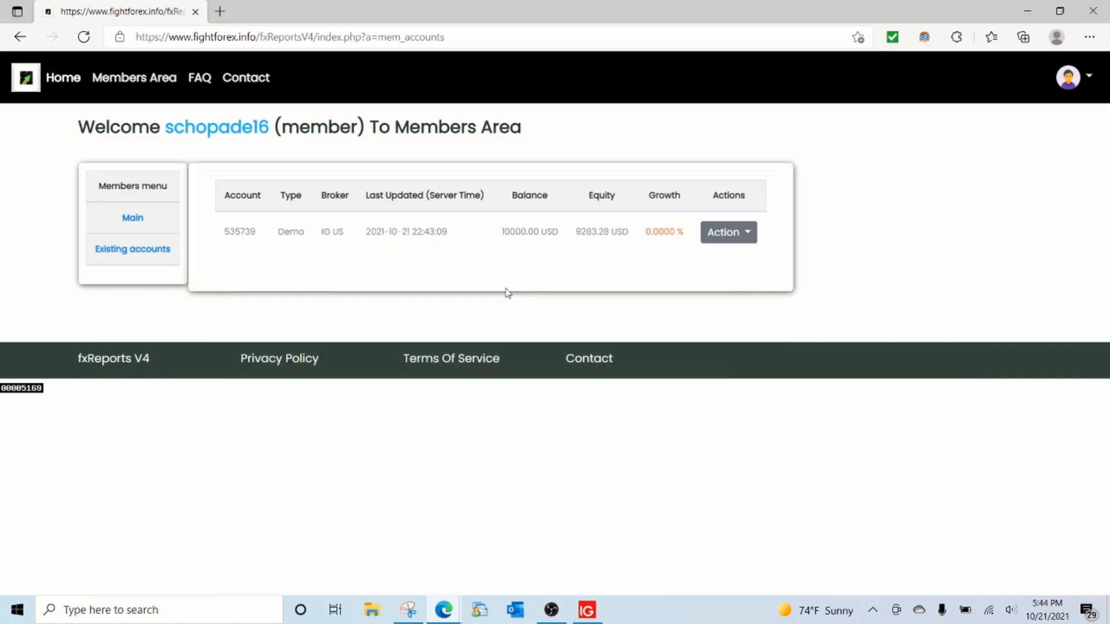
mouse_move(443, 610)
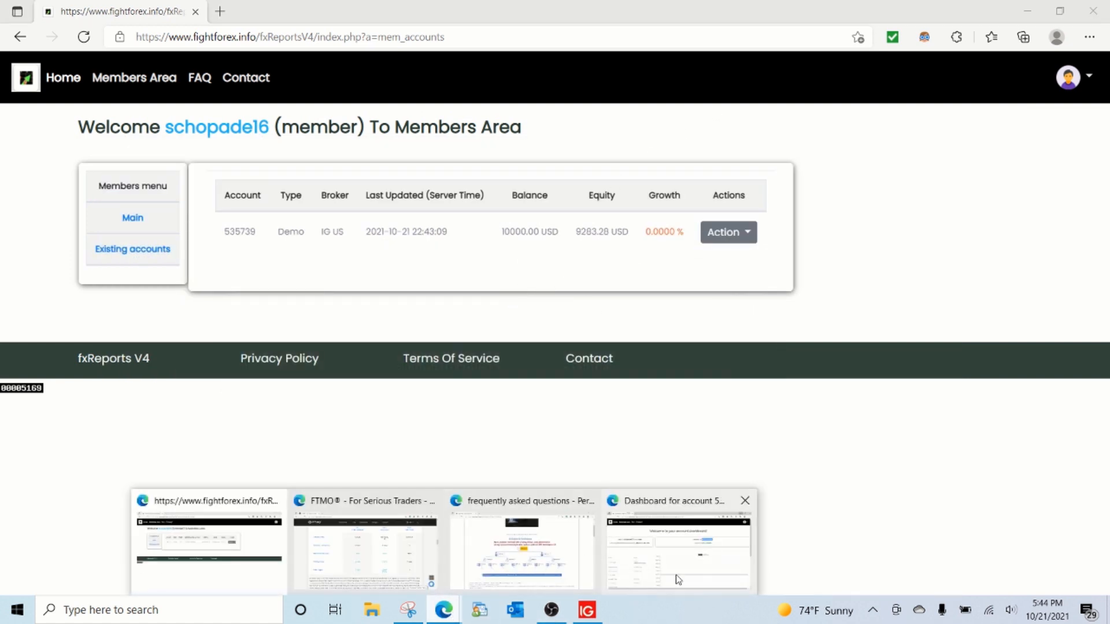
left_click(679, 552)
left_click(1076, 81)
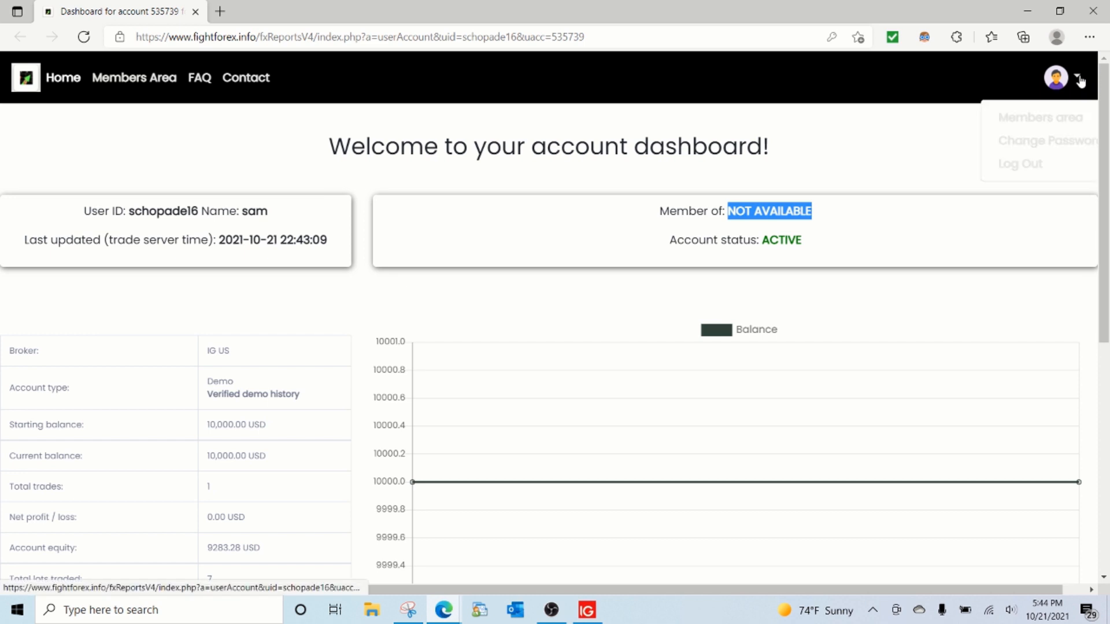
left_click(1038, 164)
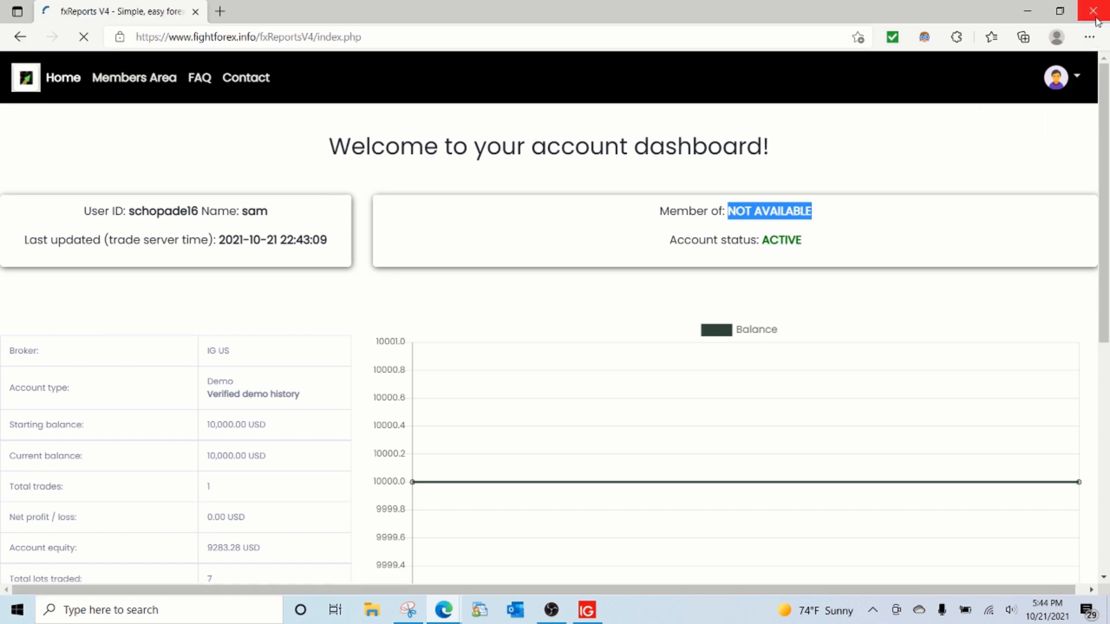
left_click(1094, 17)
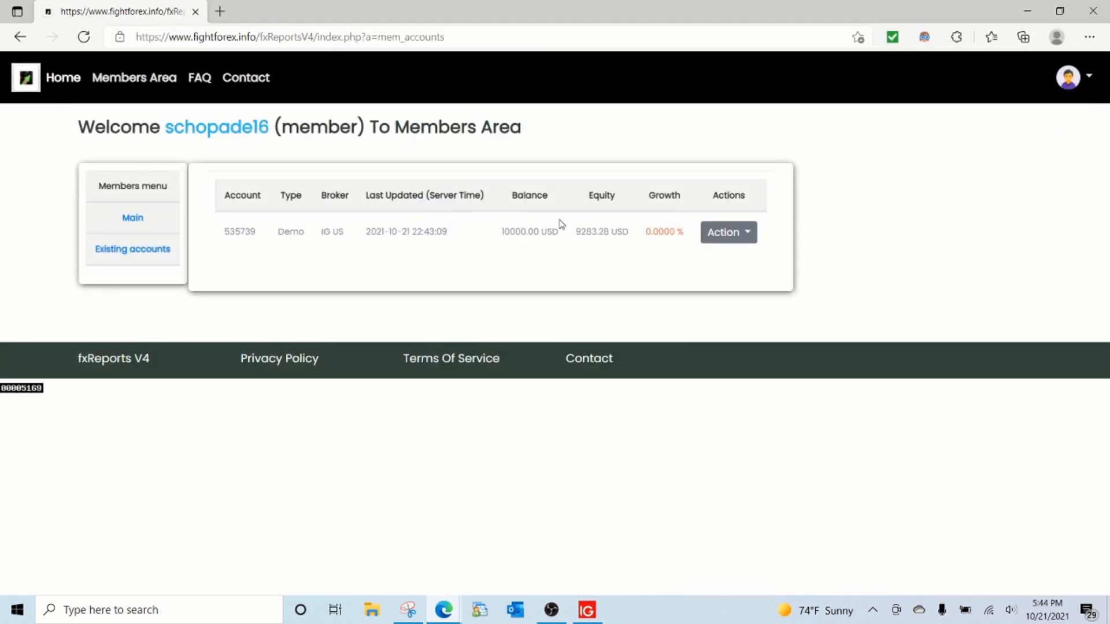
left_click(1089, 80)
left_click(1041, 165)
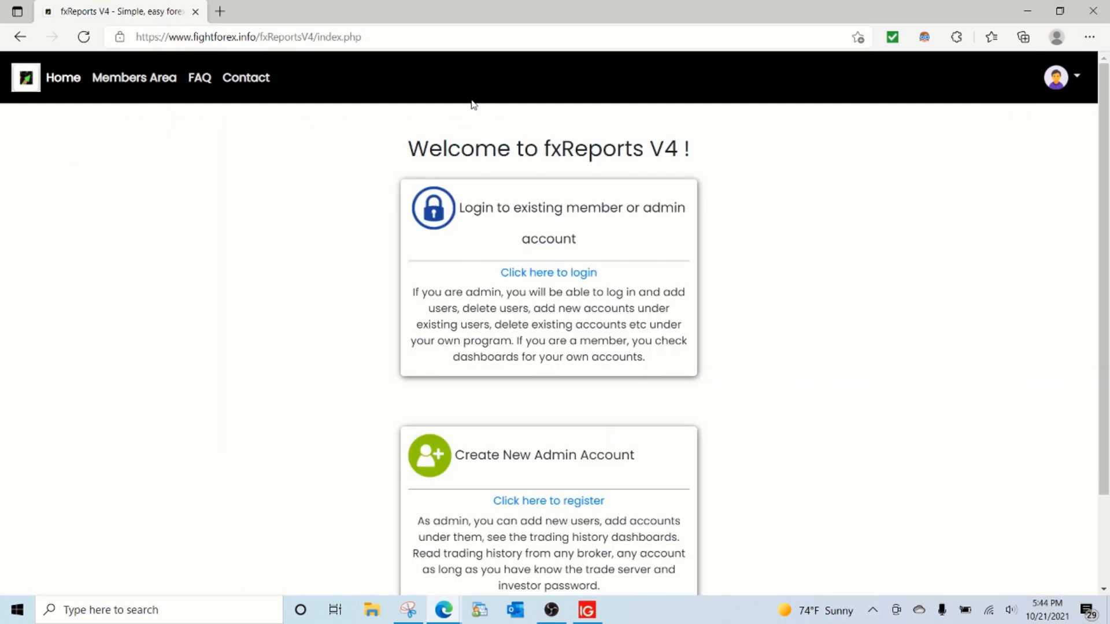
Step: Log in to the admin account with its saved username and autofilled account password
left_click(526, 272)
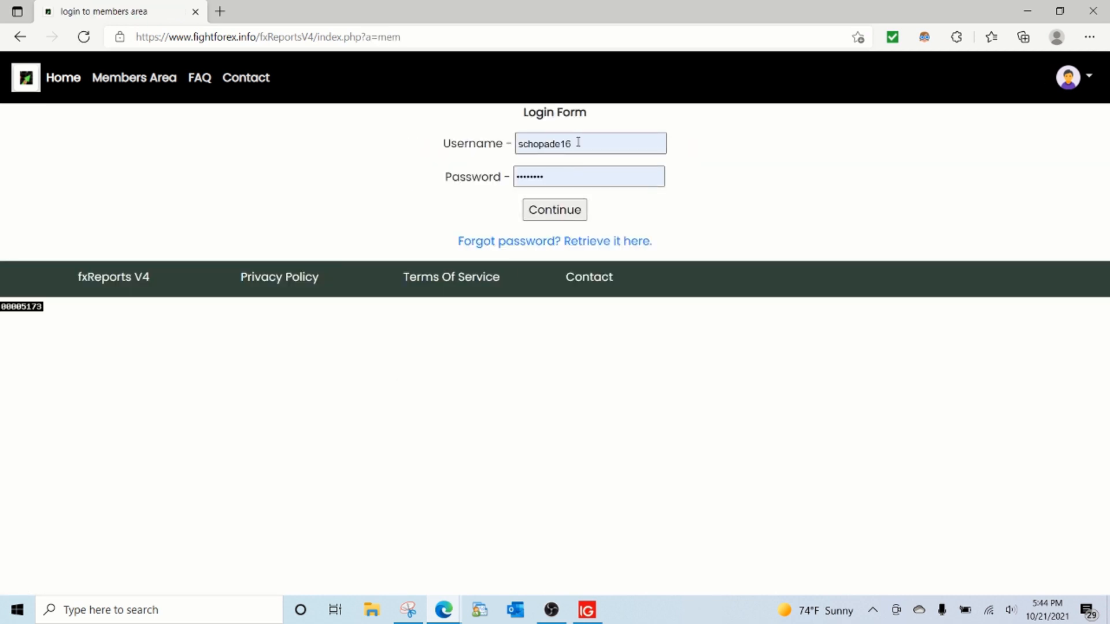
left_click(578, 142)
left_click(555, 218)
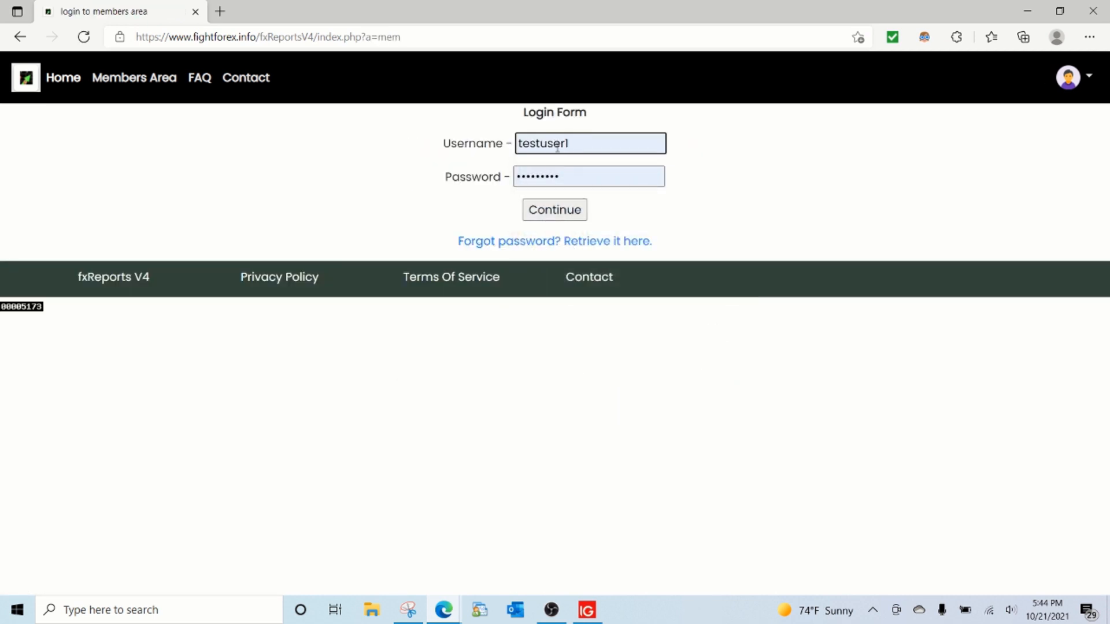
left_click(565, 216)
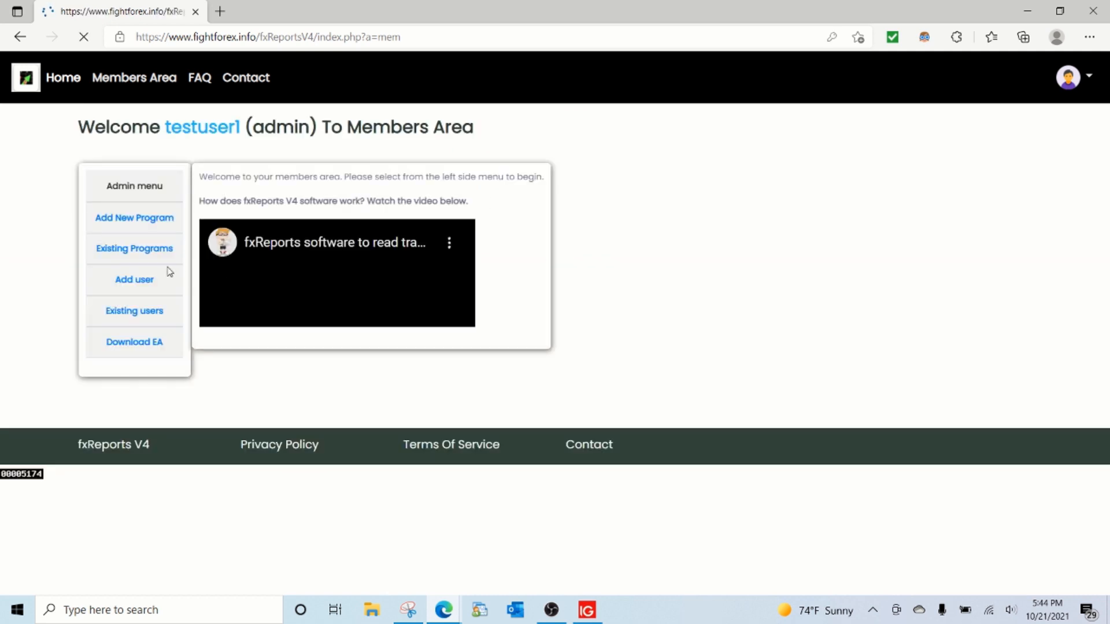
Step: Show the newly added member's accounts from the existing users list and view the IG US demo account's report
left_click(131, 312)
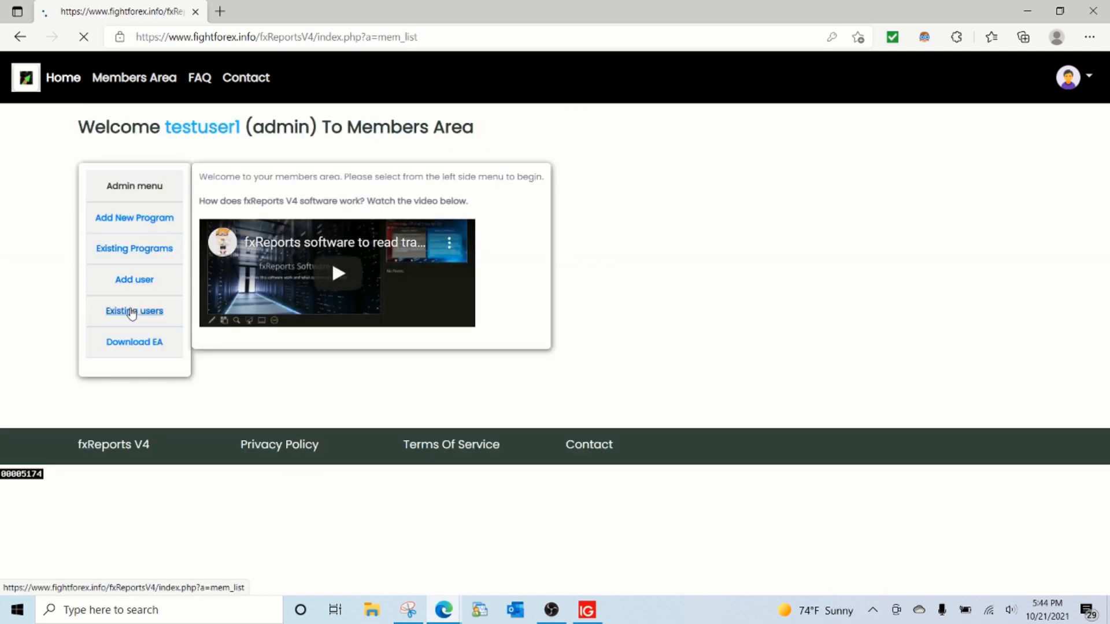
left_click_drag(279, 276, 204, 281)
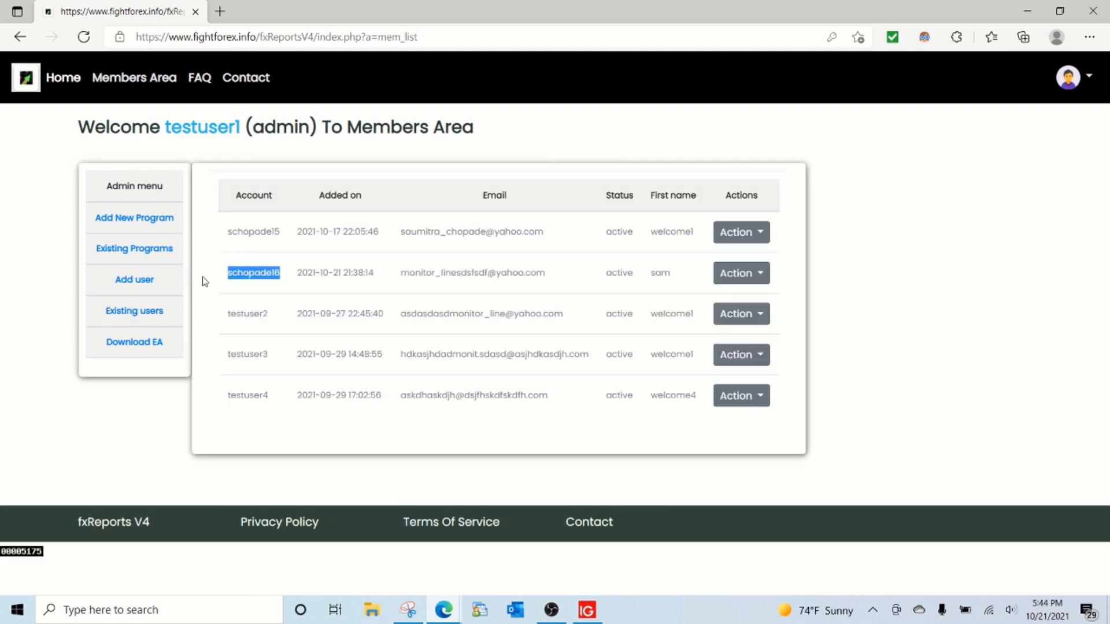
left_click(761, 277)
left_click(703, 332)
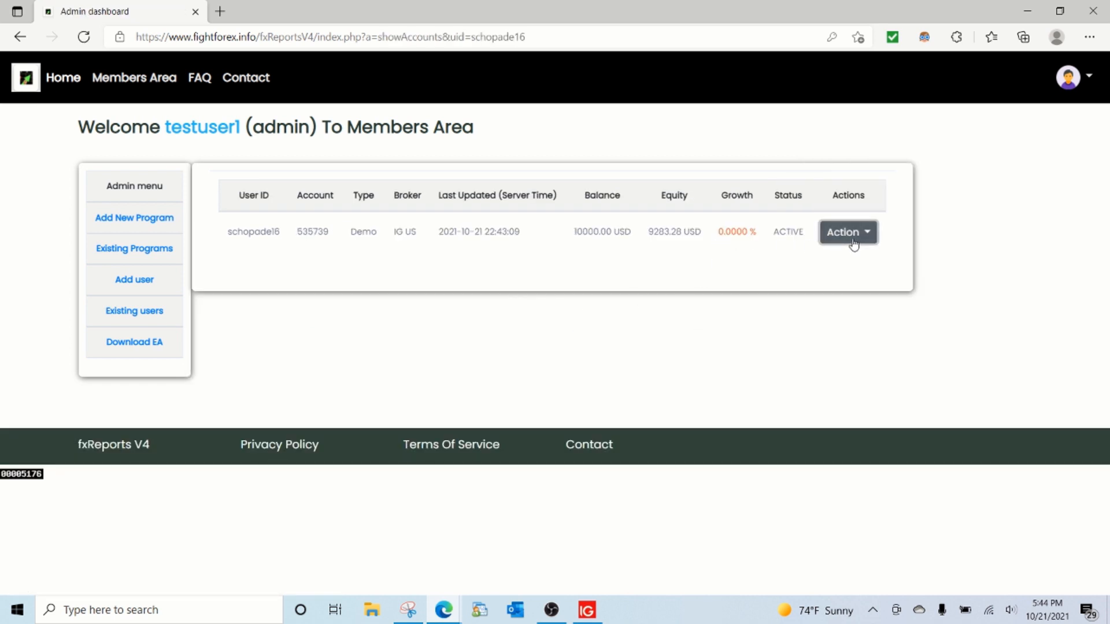
left_click(852, 239)
left_click(806, 202)
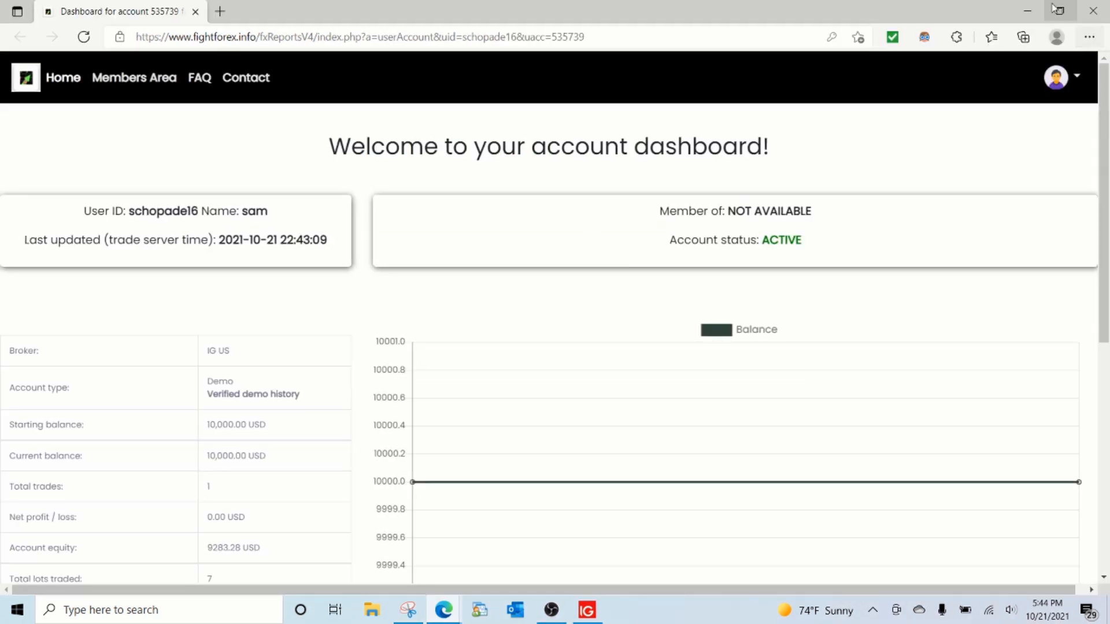
Step: In the IG MT4 terminal, accept the One-Click Trading terms and close the open 7.00-lot USDCHF sell trade
left_click(1034, 8)
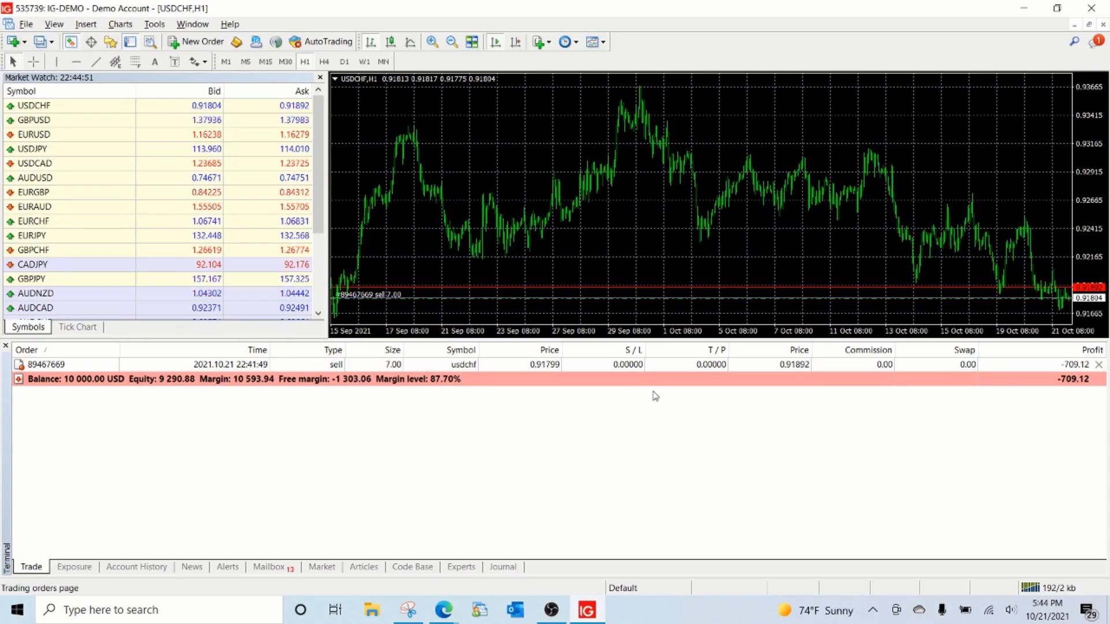
left_click(1099, 365)
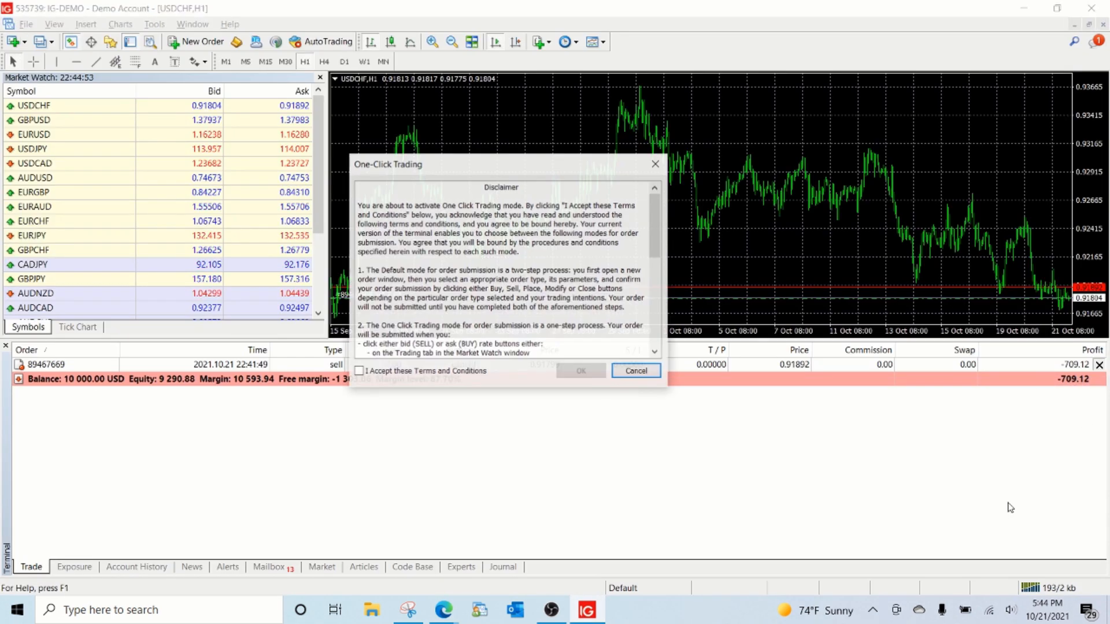
left_click(386, 371)
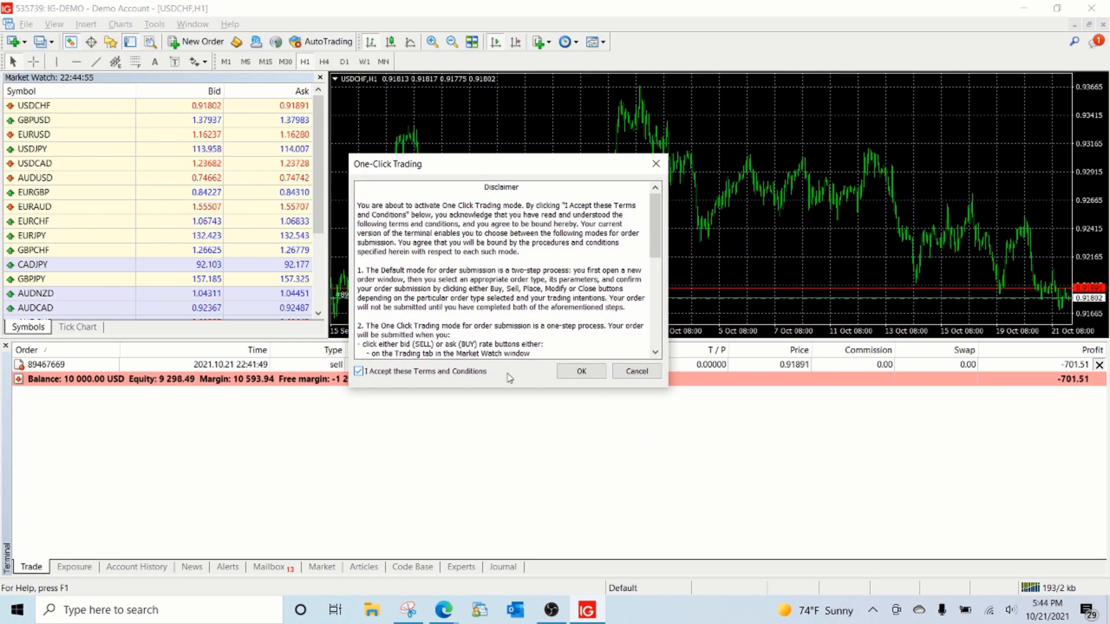
left_click(579, 371)
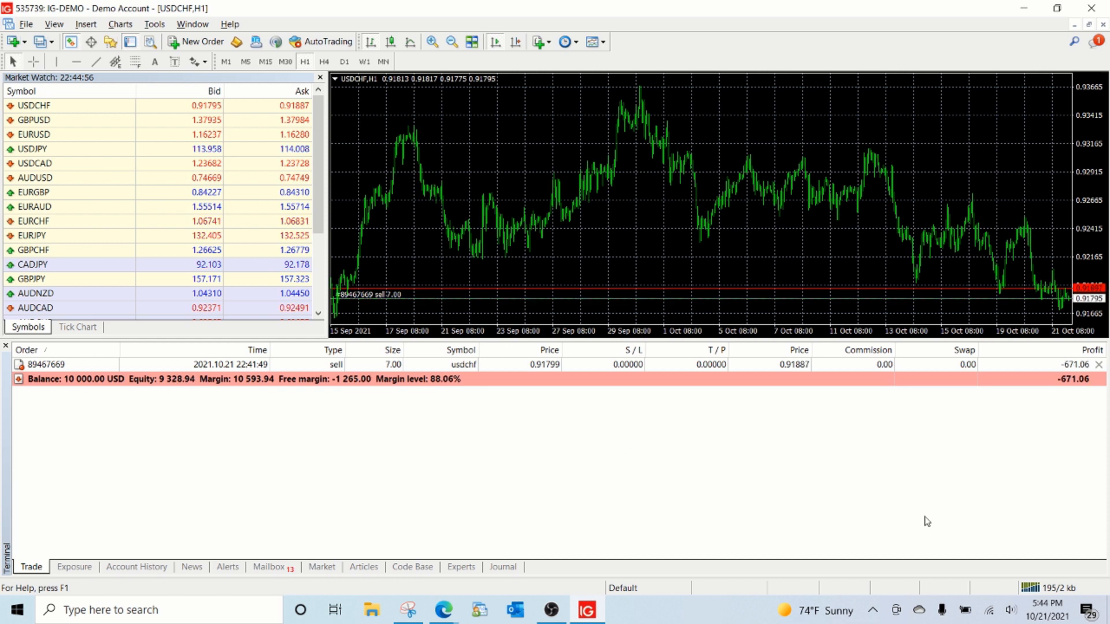
left_click(1099, 365)
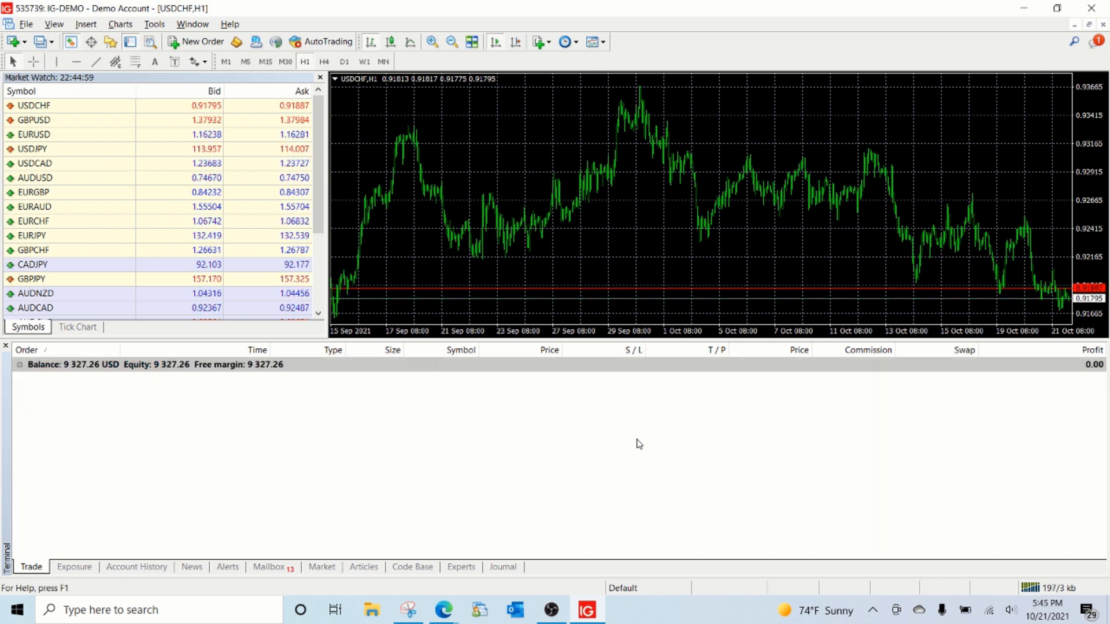
Step: Return to the member's account report in the browser, reload it, and examine the account status, balance figures and daily reports
left_click(443, 610)
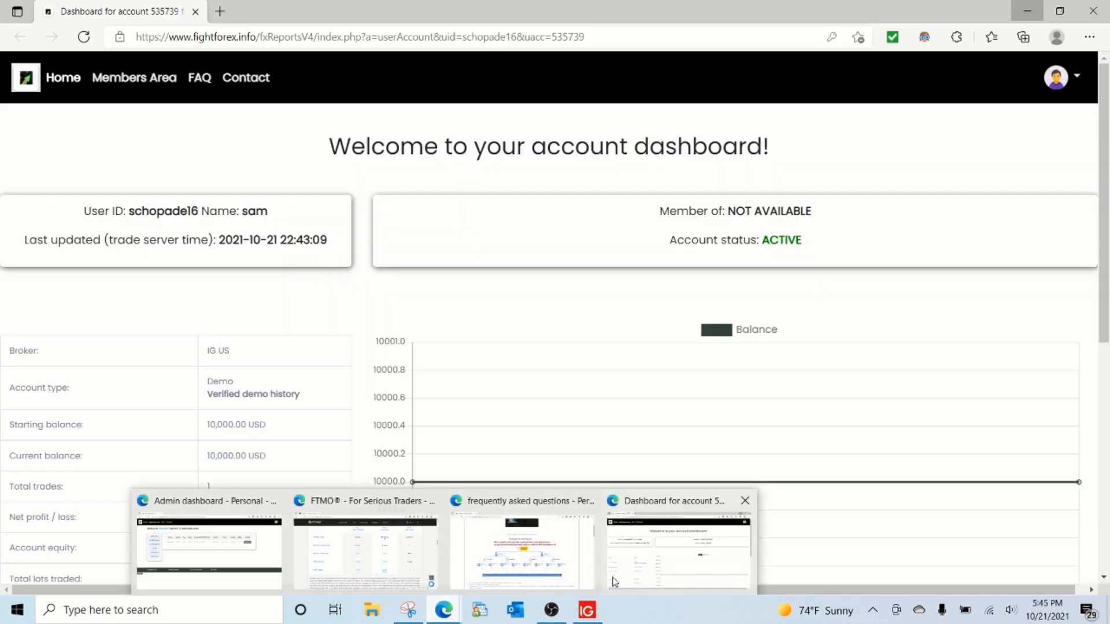
left_click(679, 549)
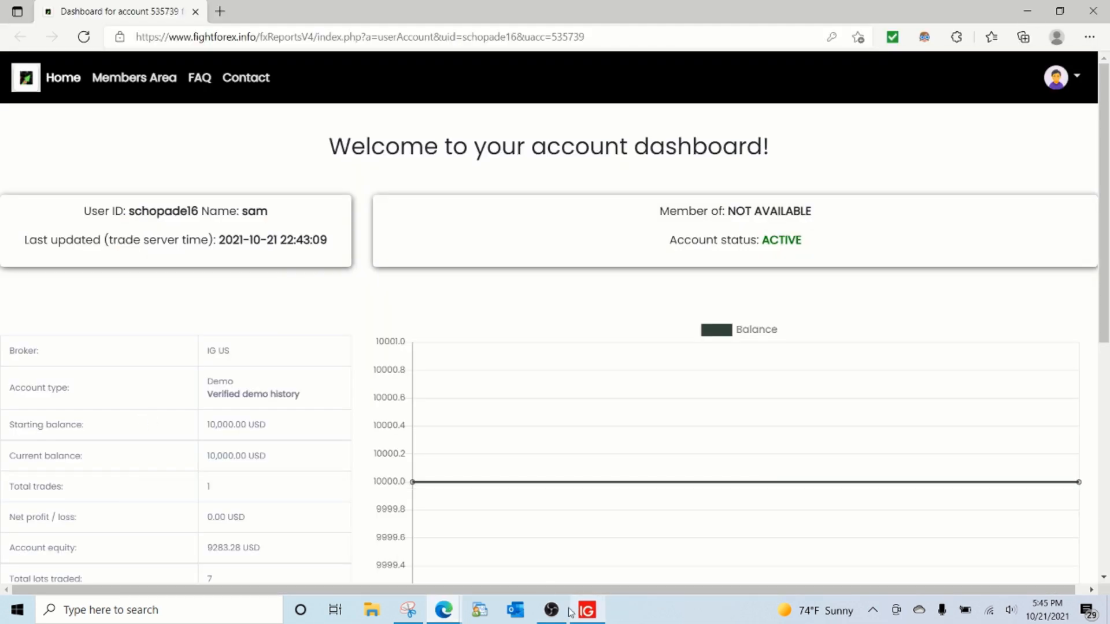
left_click(82, 40)
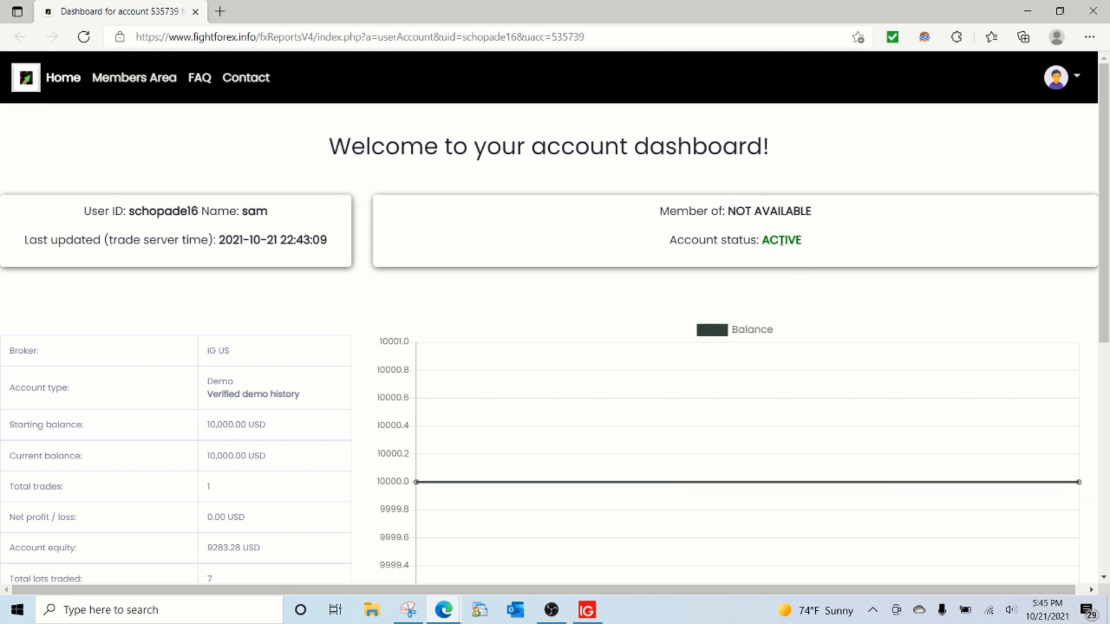
left_click_drag(814, 249, 764, 248)
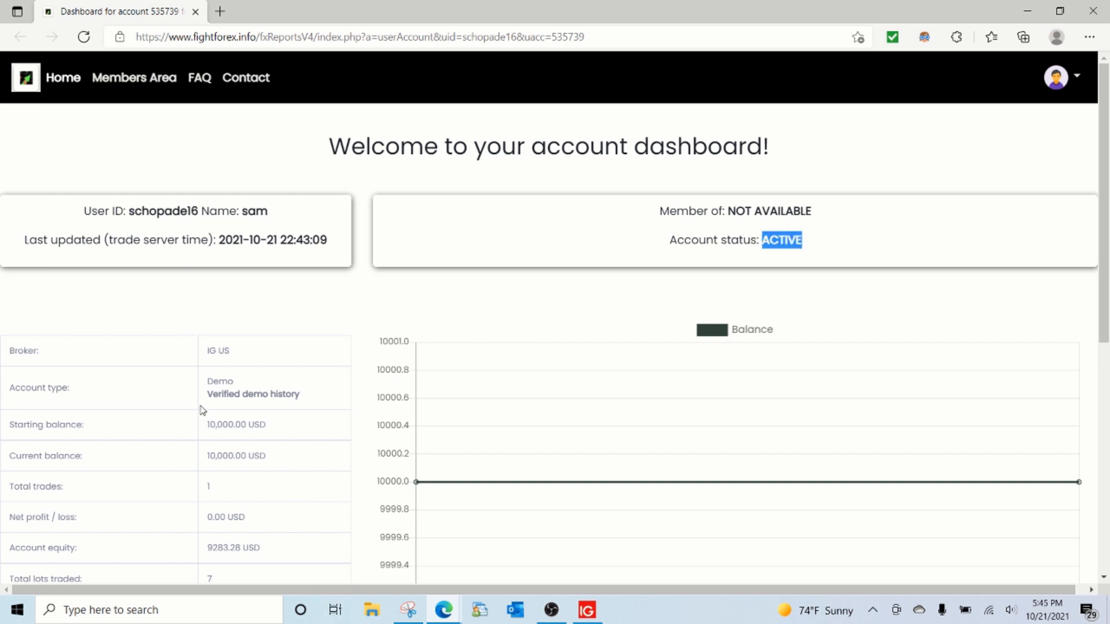
scroll(214, 450, "down", 5)
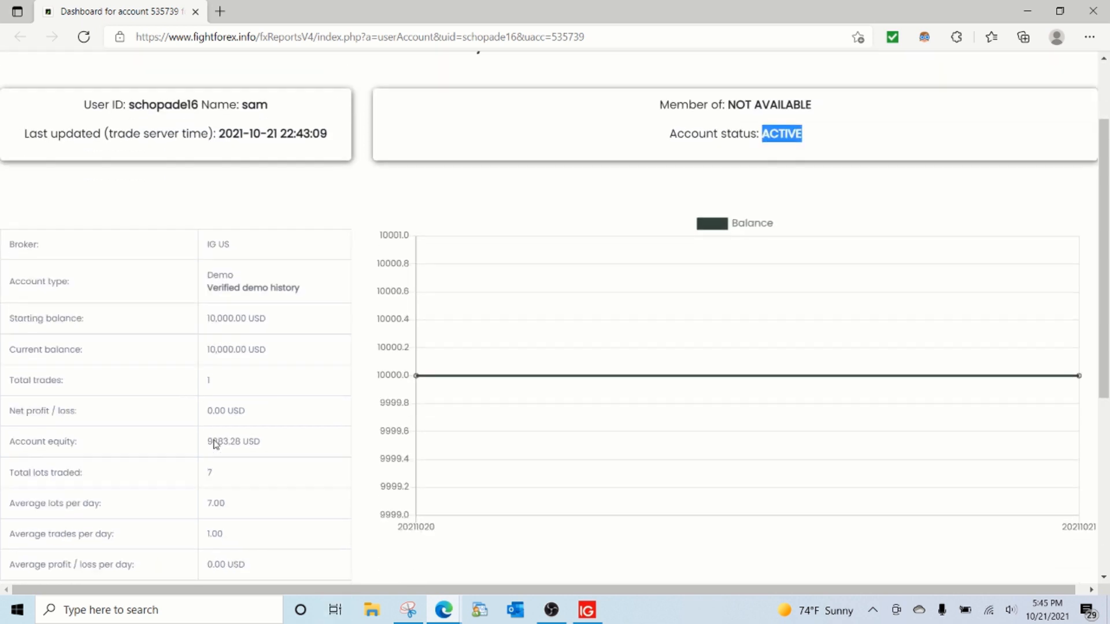
scroll(214, 443, "down", 2)
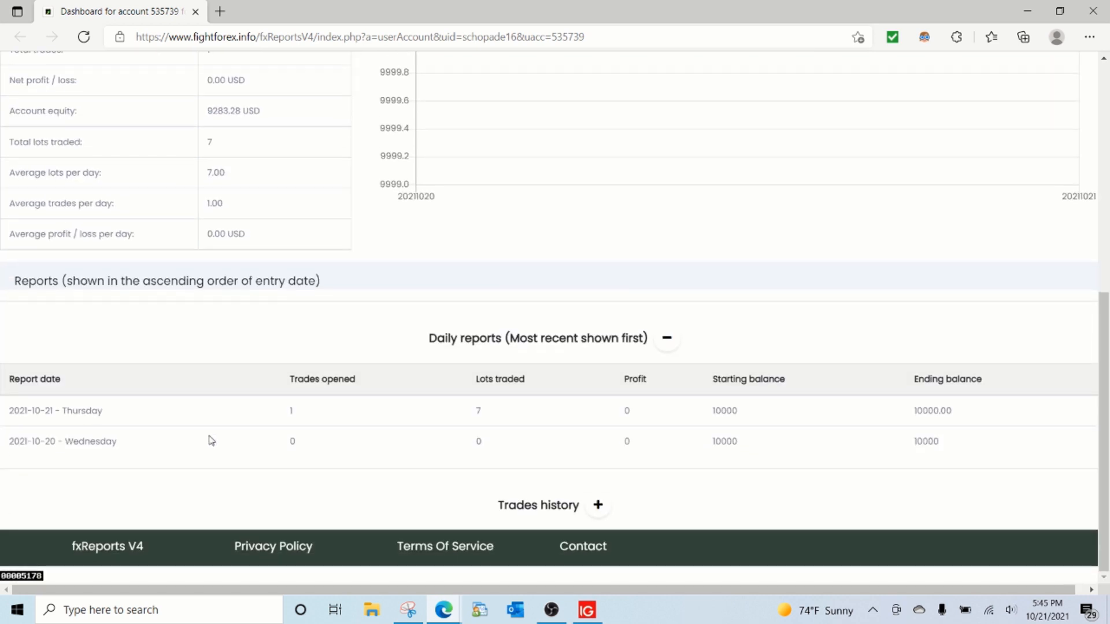
scroll(211, 441, "up", 7)
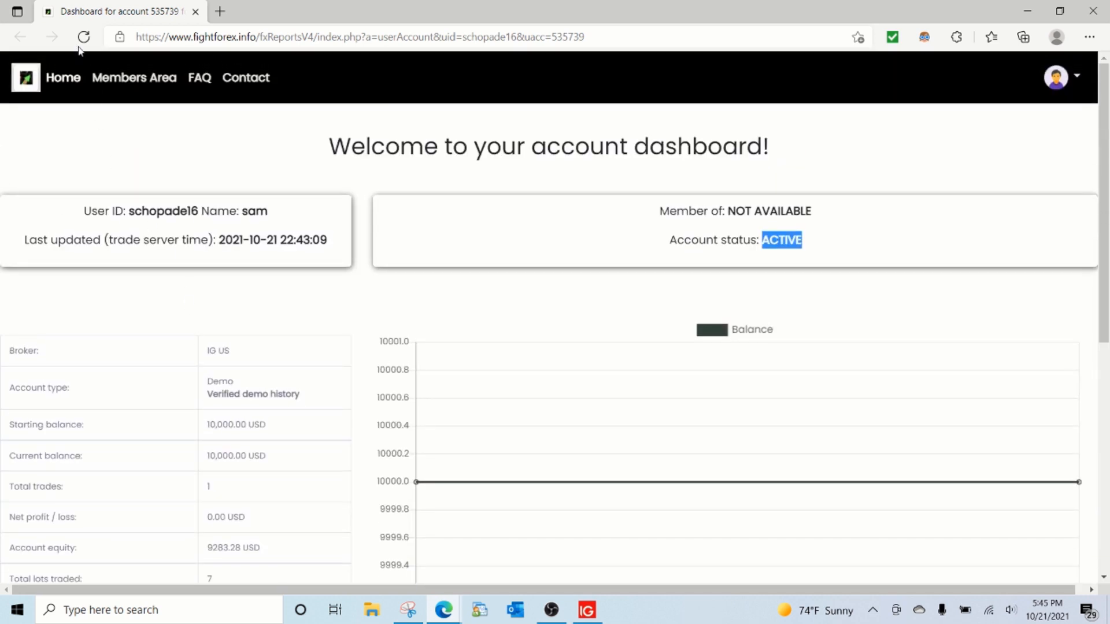
Step: Reload the account report again and examine the account status, balance chart and the daily profit for 2021-10-21
left_click(84, 37)
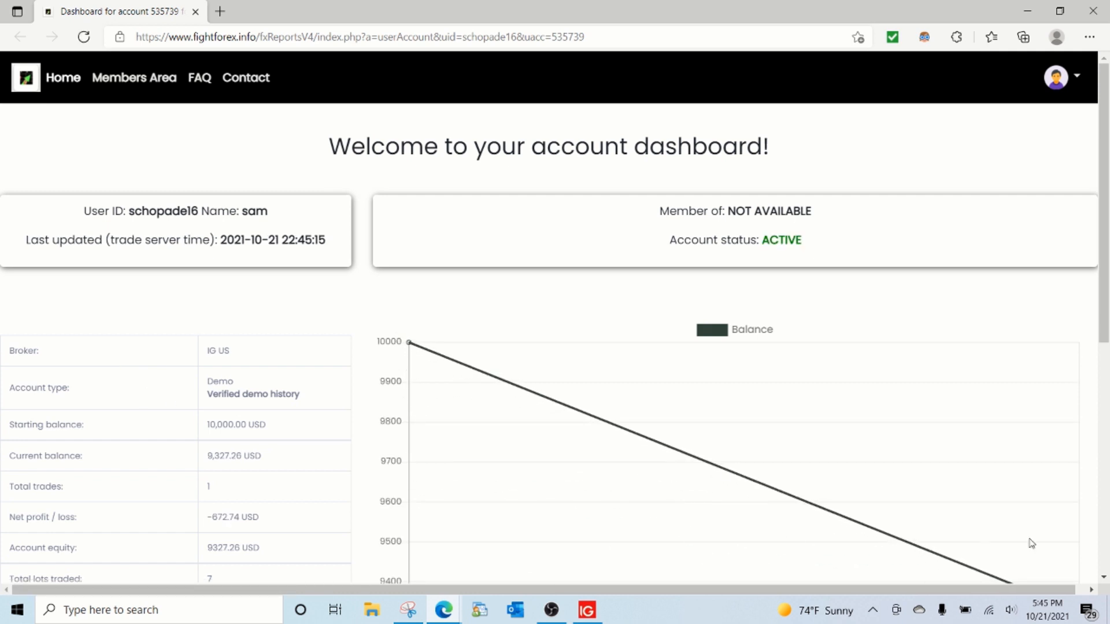
left_click_drag(815, 233, 708, 259)
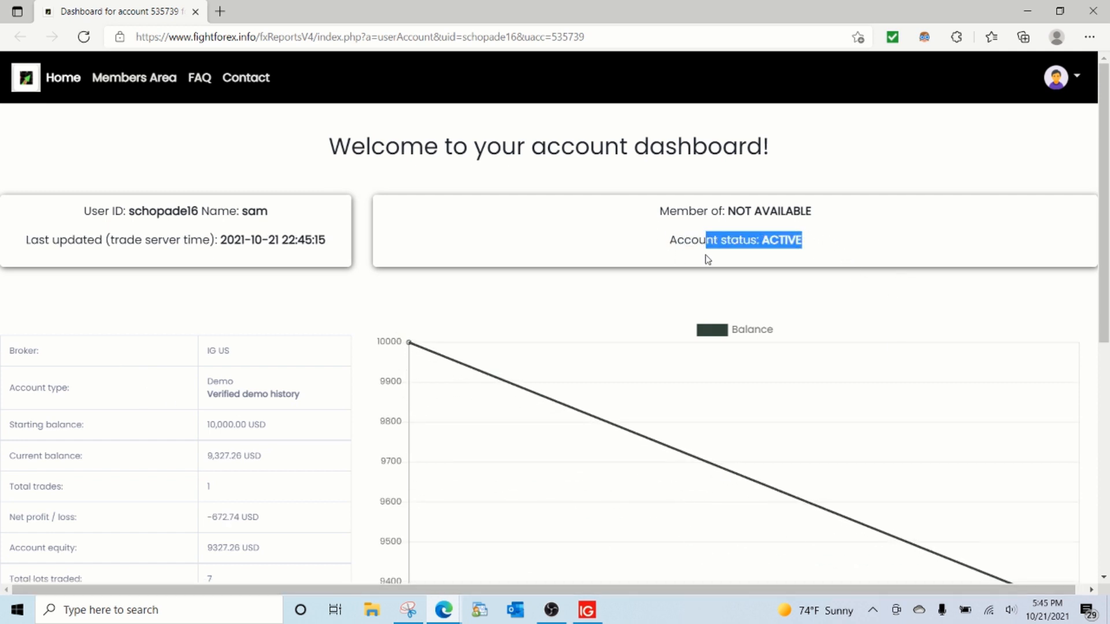
scroll(194, 384, "down", 3)
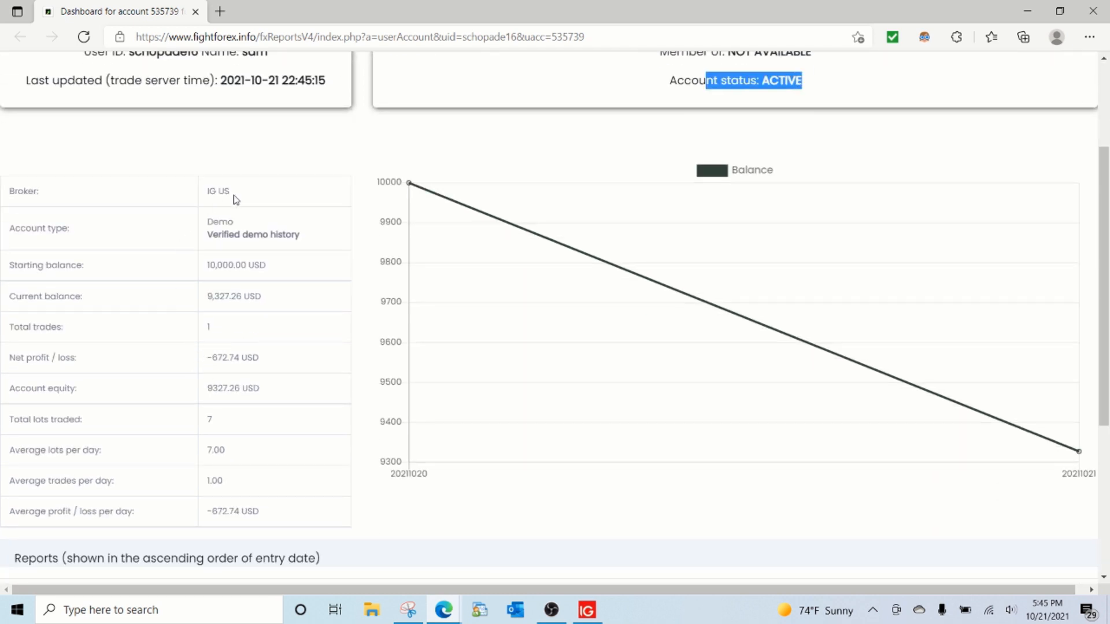
scroll(211, 325, "down", 5)
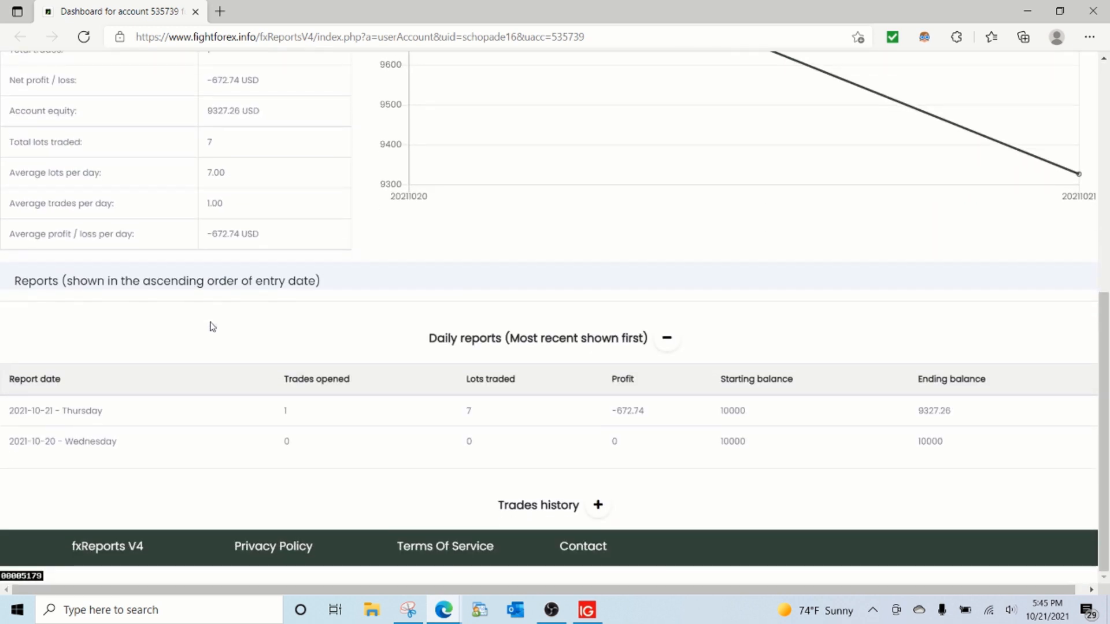
left_click_drag(642, 411, 584, 414)
scroll(191, 275, "up", 7)
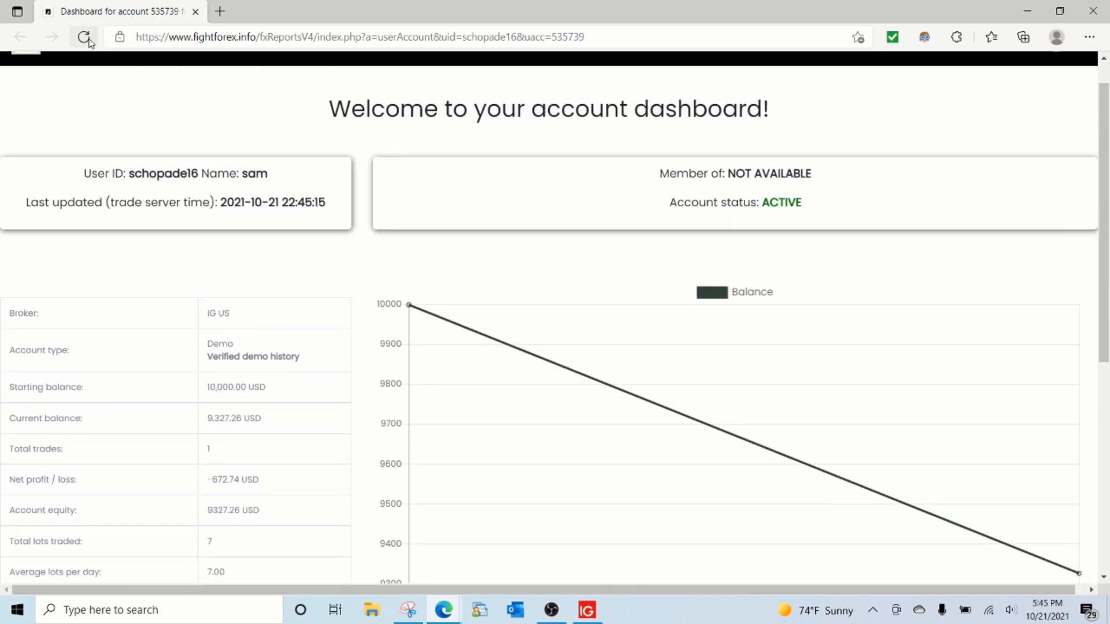
Step: Reload the account report and look over the FTMO objectives table and the fxReports design diagram in the other browser windows
left_click(84, 37)
left_click(81, 44)
mouse_move(433, 606)
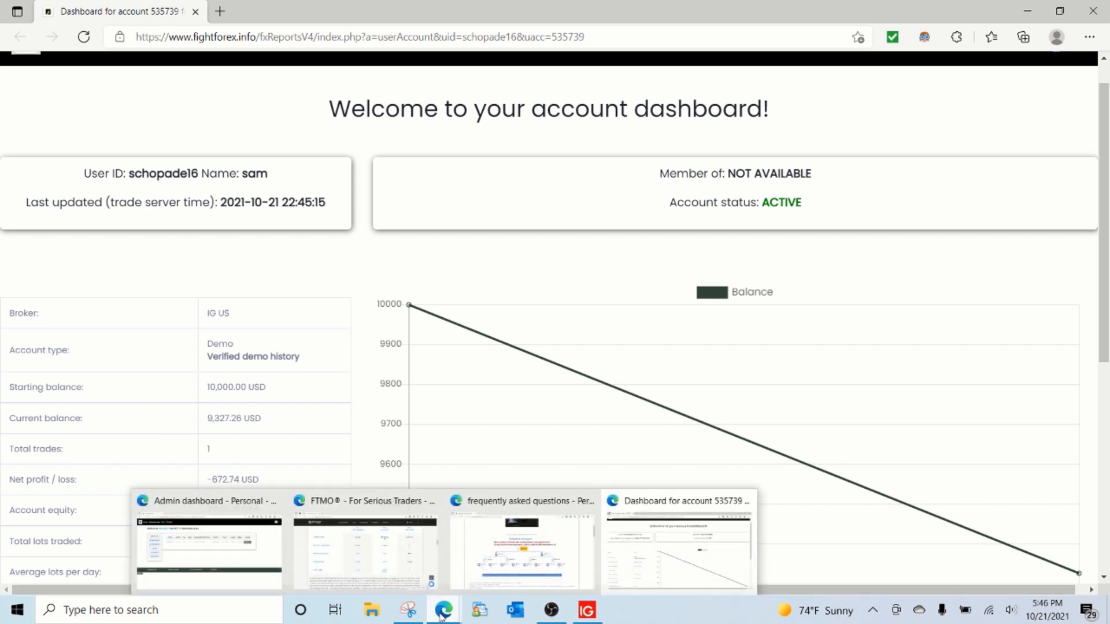
left_click(421, 615)
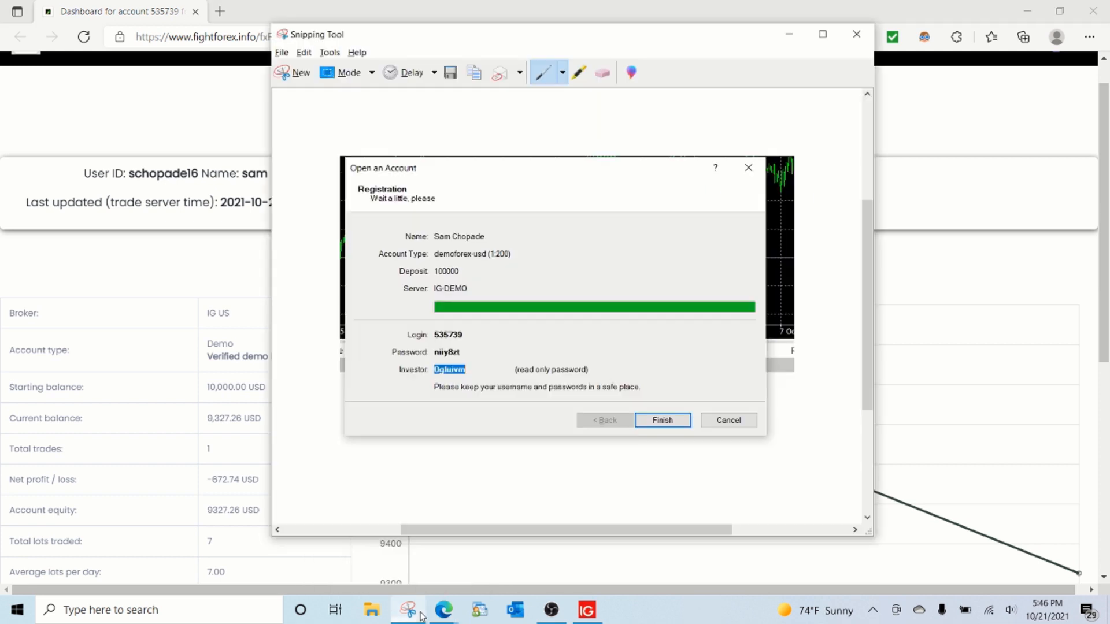
mouse_move(442, 612)
left_click(370, 555)
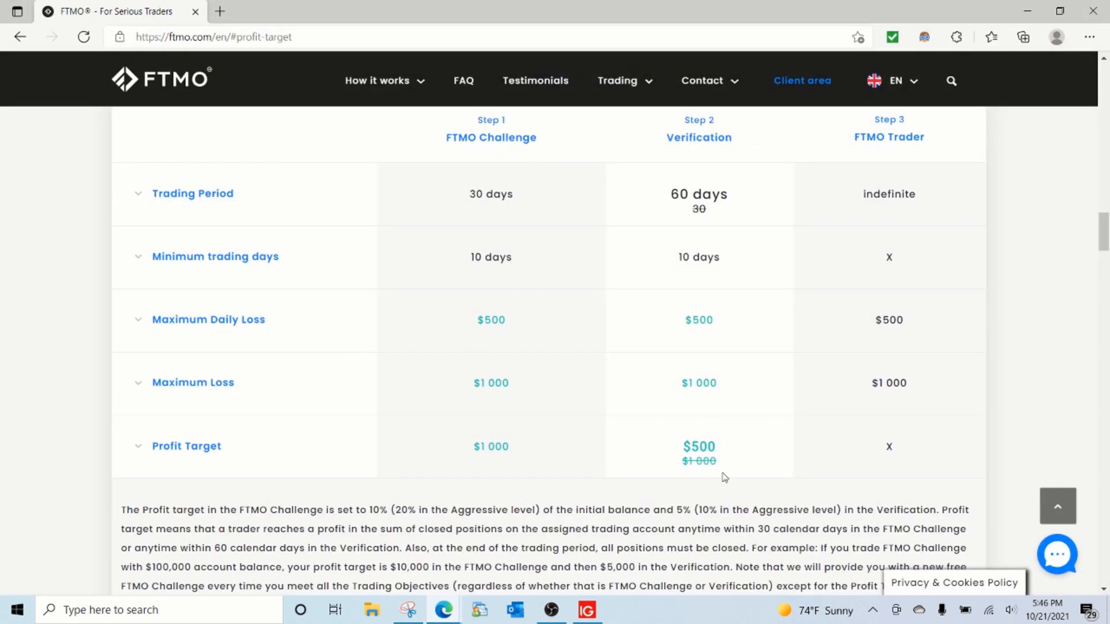
mouse_move(448, 618)
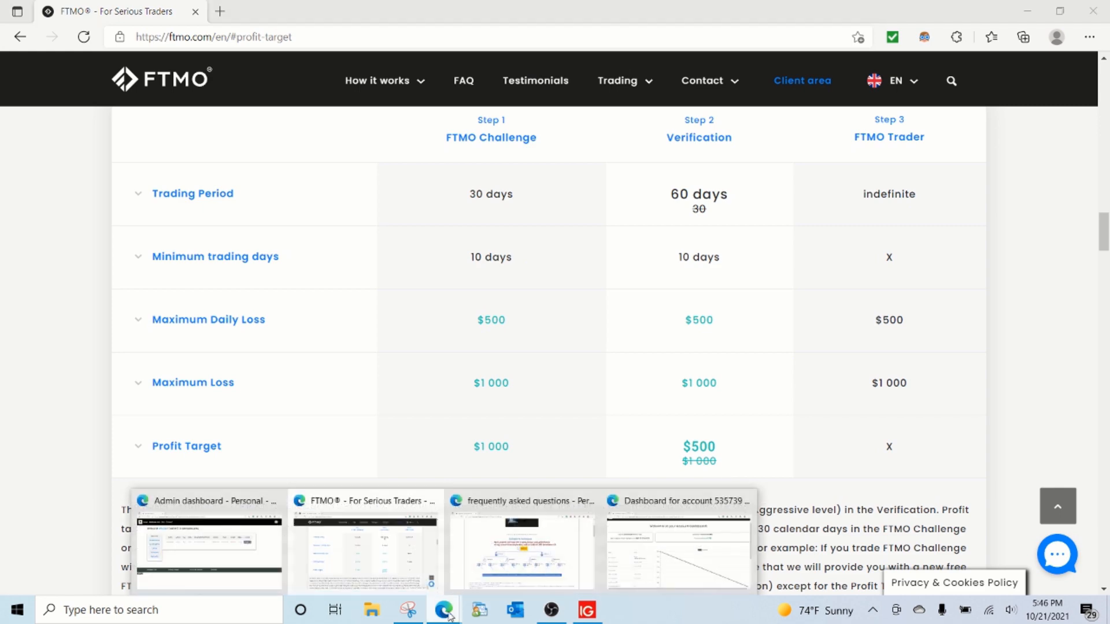
left_click(520, 555)
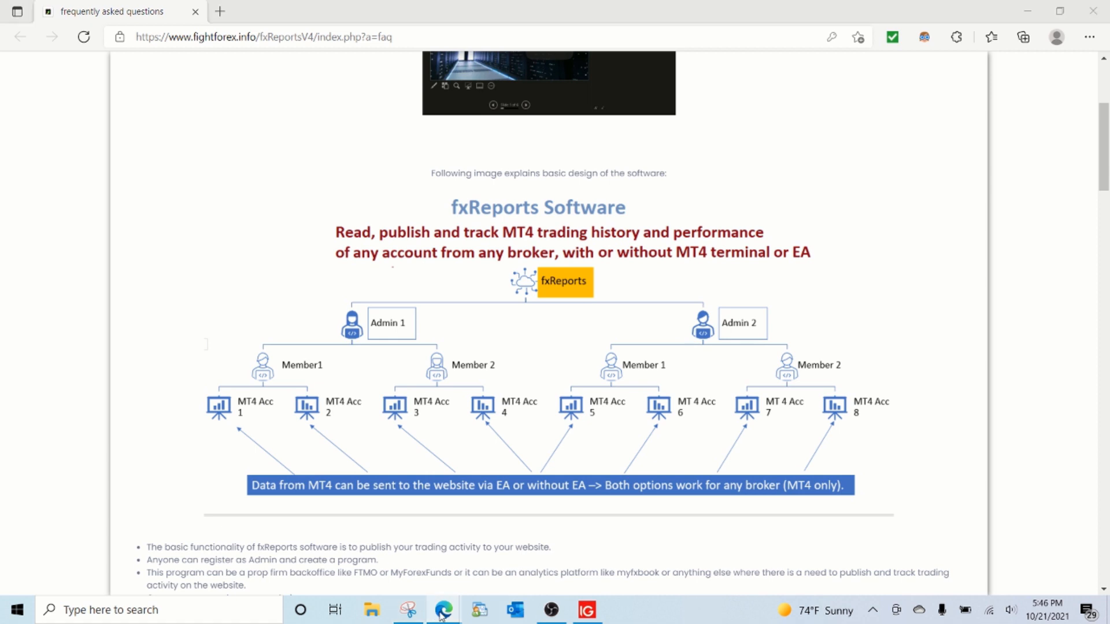
mouse_move(441, 615)
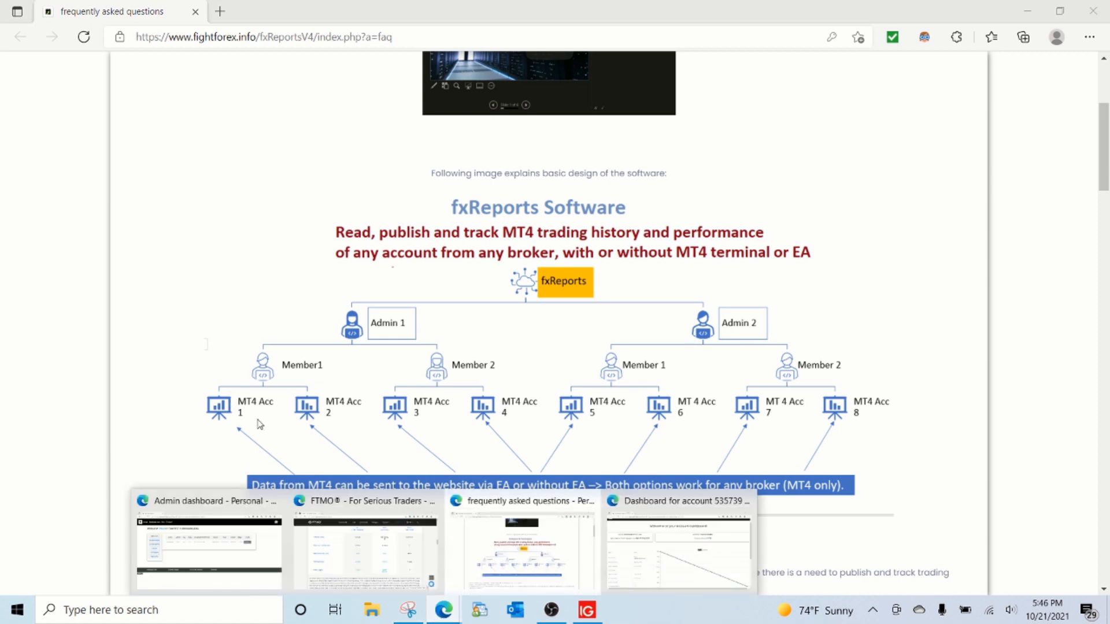
left_click(677, 550)
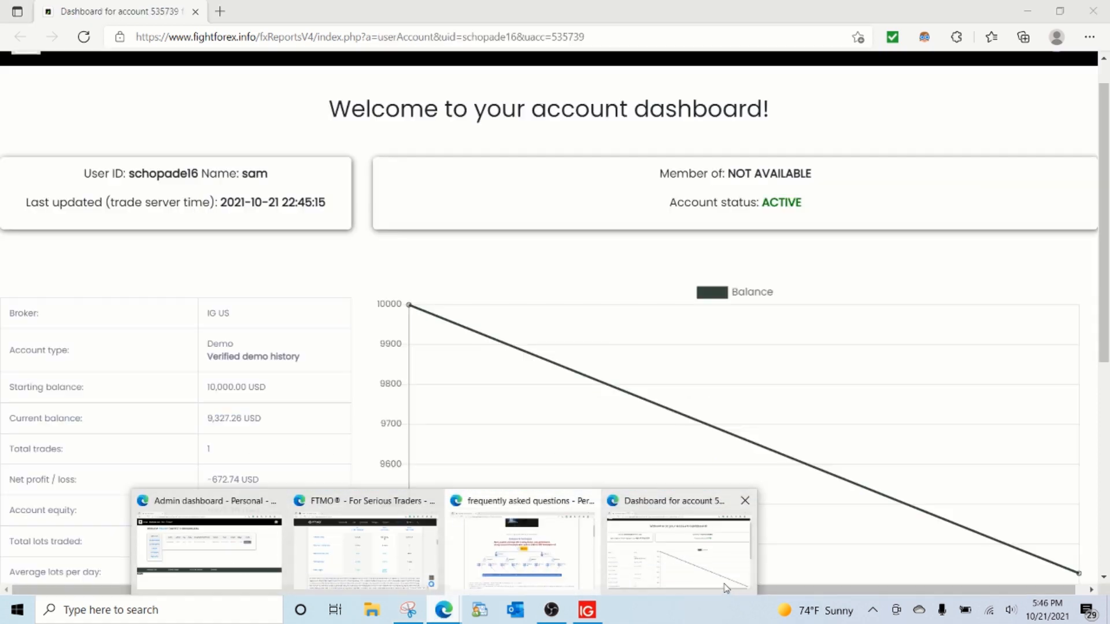
Step: Reload the account report and examine the account status and the net profit / loss figure
left_click(83, 36)
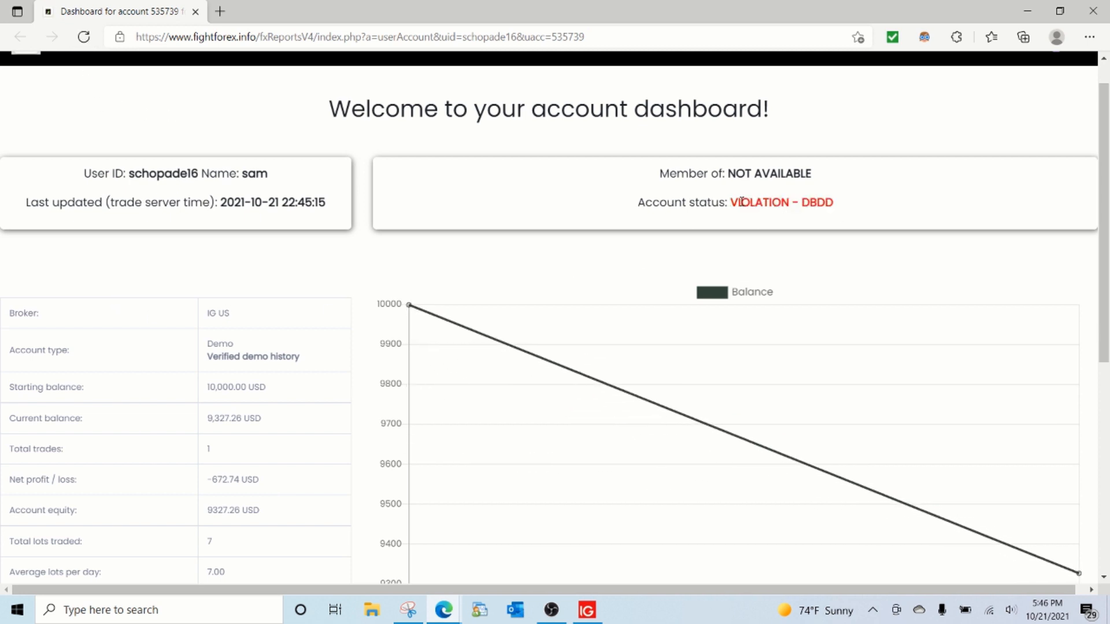
left_click_drag(732, 202, 843, 213)
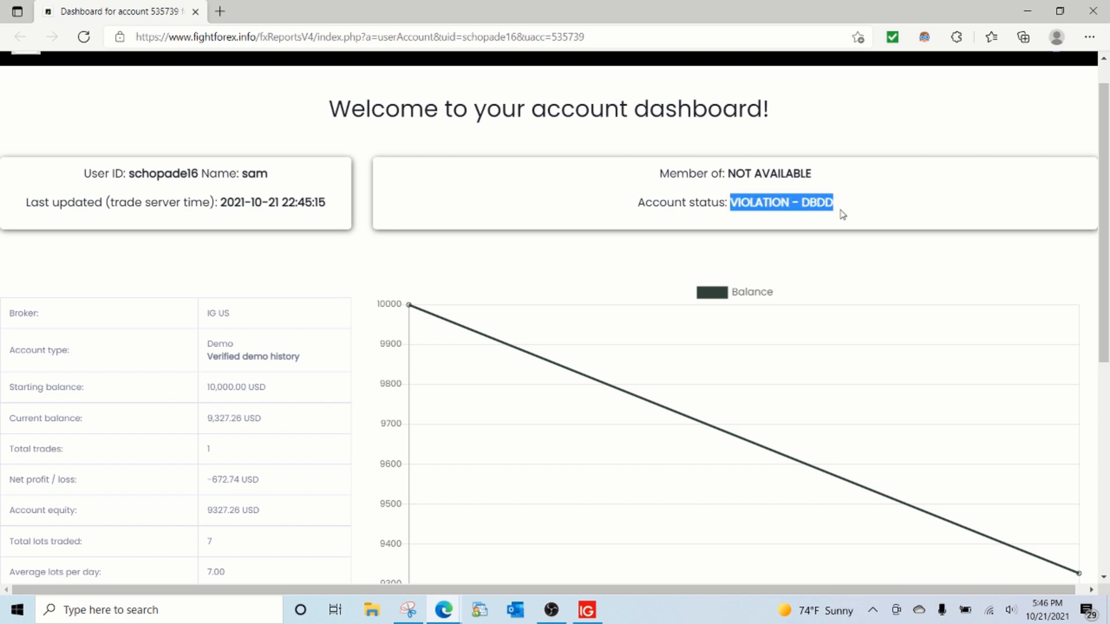
left_click(806, 207)
left_click_drag(803, 203, 832, 206)
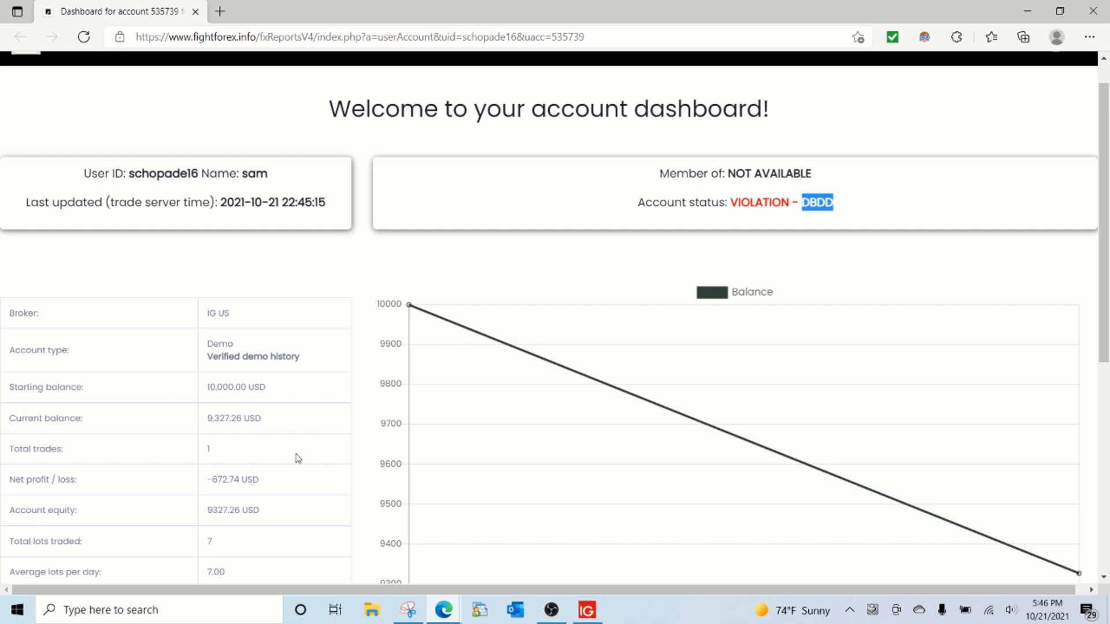
left_click_drag(259, 480, 206, 479)
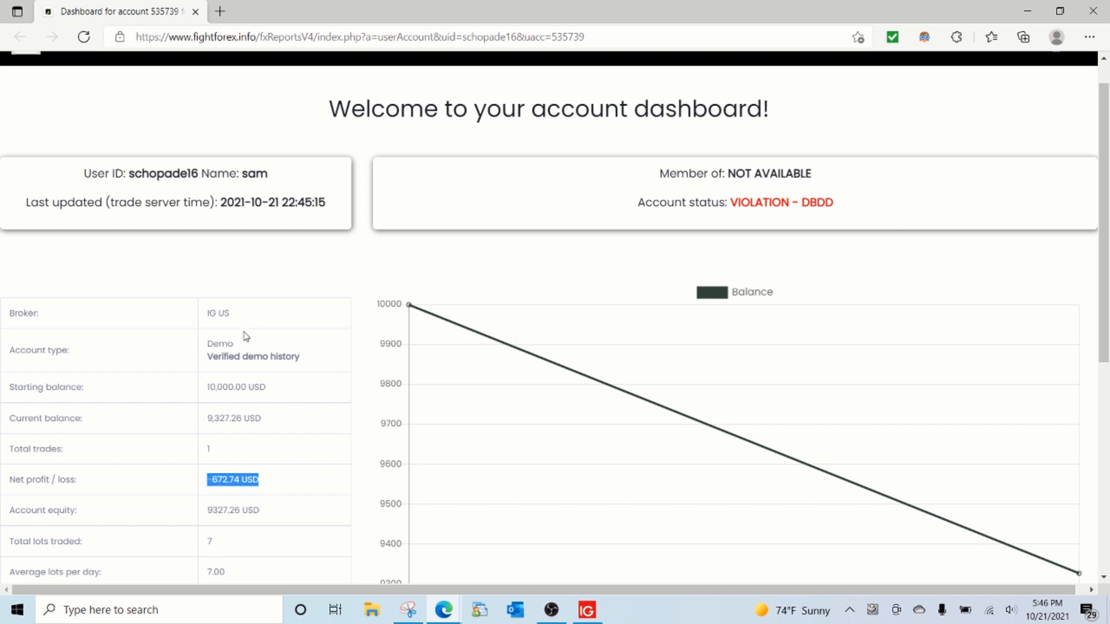
scroll(246, 336, "down", 3)
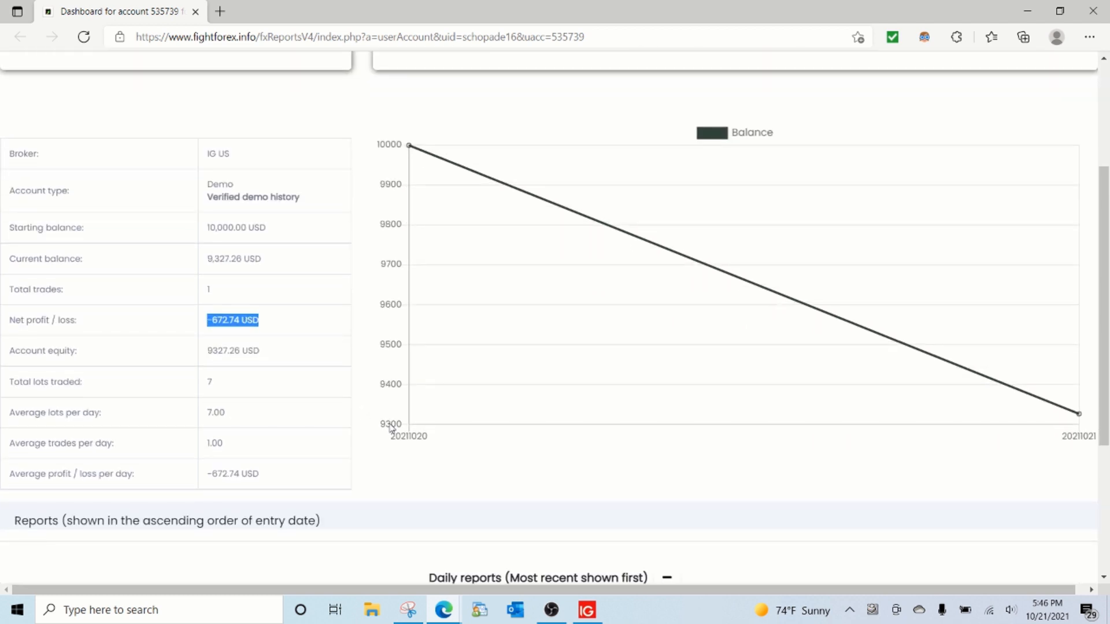
Step: Switch to Yahoo Mail in Firefox, open the newest fxReports V4 alert e-mail and read its alert type and dashboard note
left_click(221, 612)
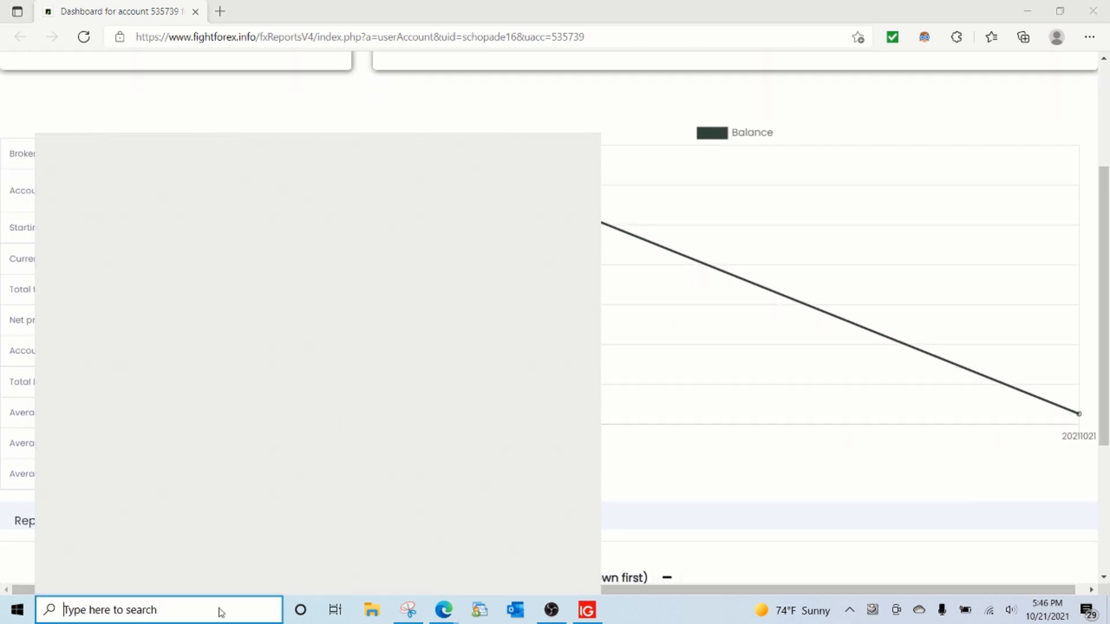
left_click(219, 610)
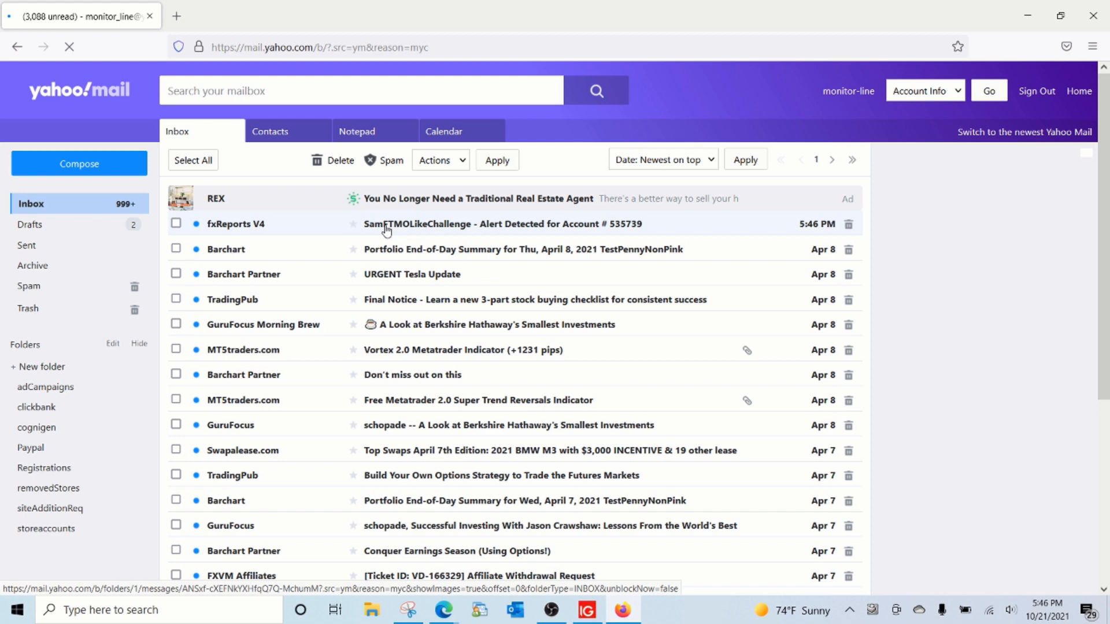
left_click(386, 225)
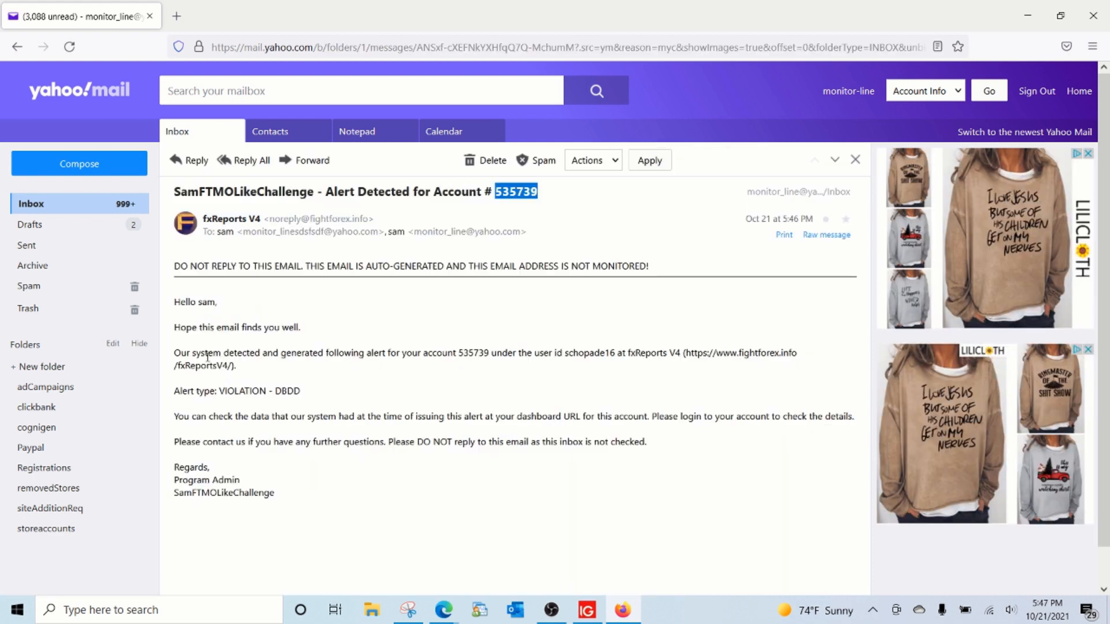
left_click_drag(220, 390, 306, 391)
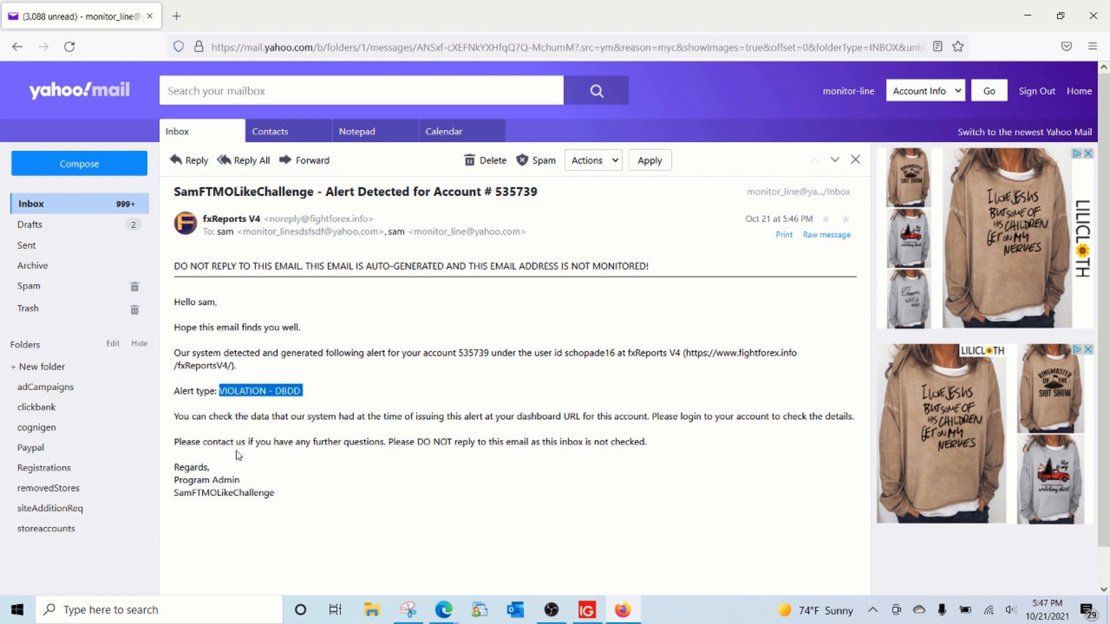
left_click_drag(856, 417, 340, 419)
Step: Check the account report against the alert e-mail and read the e-mail's closing contact lines and signature
key("alt+Tab")
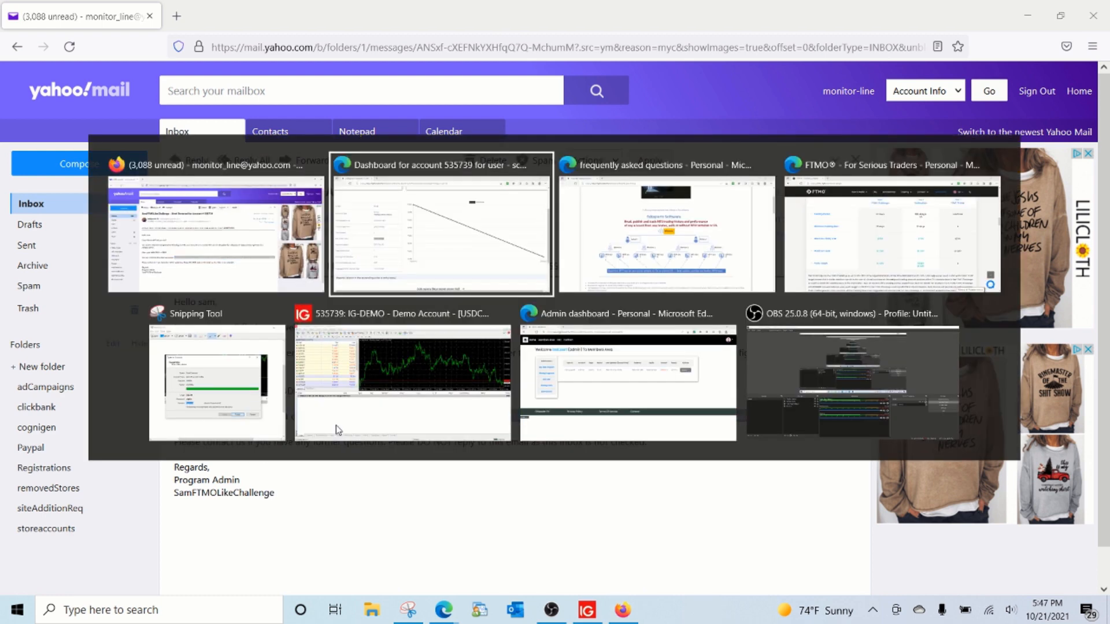
scroll(269, 485, "down", 4)
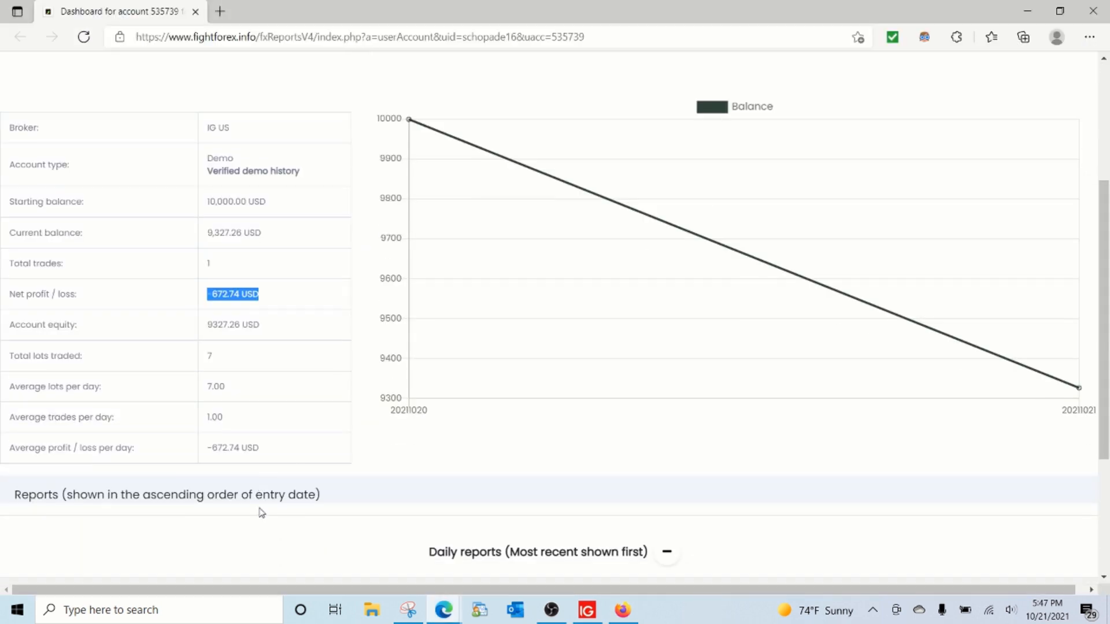
key("alt+Tab")
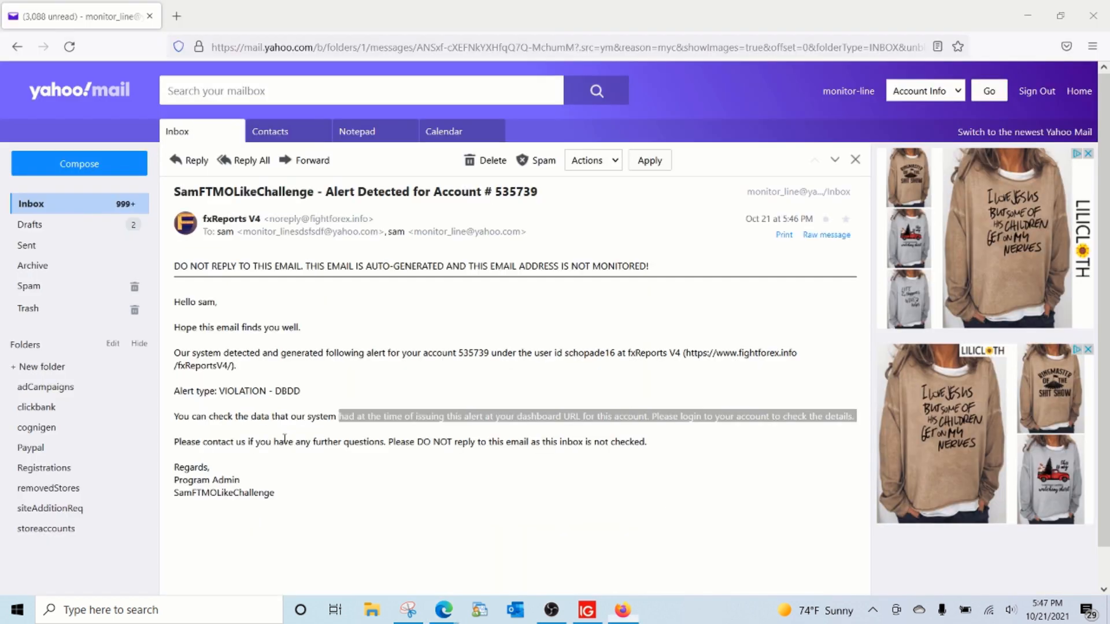
left_click(181, 442)
left_click_drag(180, 441, 374, 512)
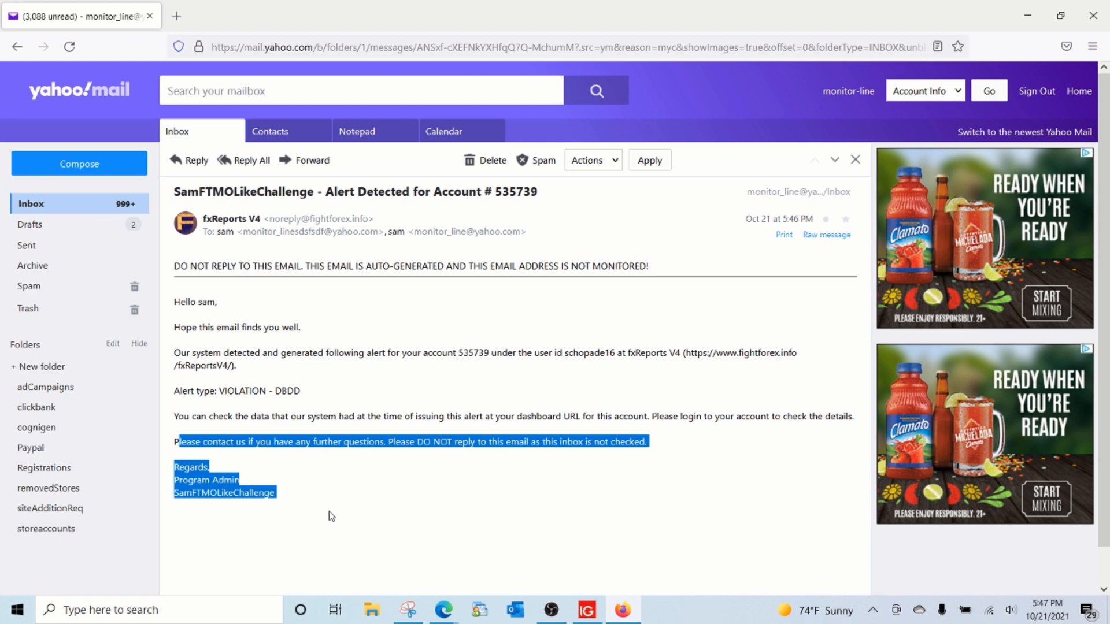
Step: Return to the account report in Edge, review its figures and daily reports, and expand the trades history
left_click(618, 613)
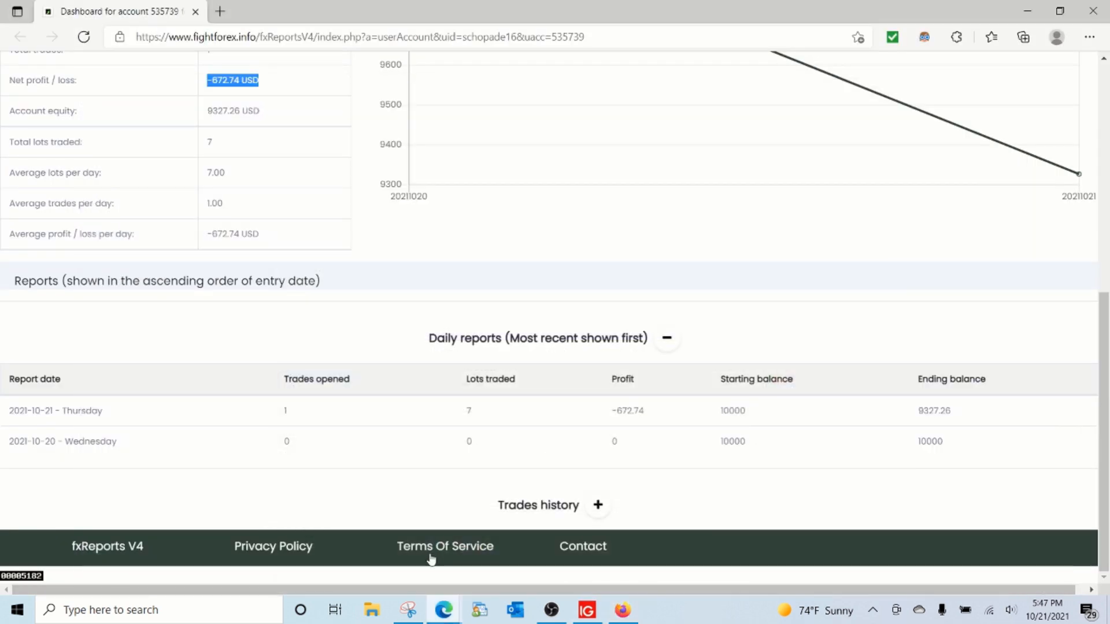
scroll(328, 403, "up", 7)
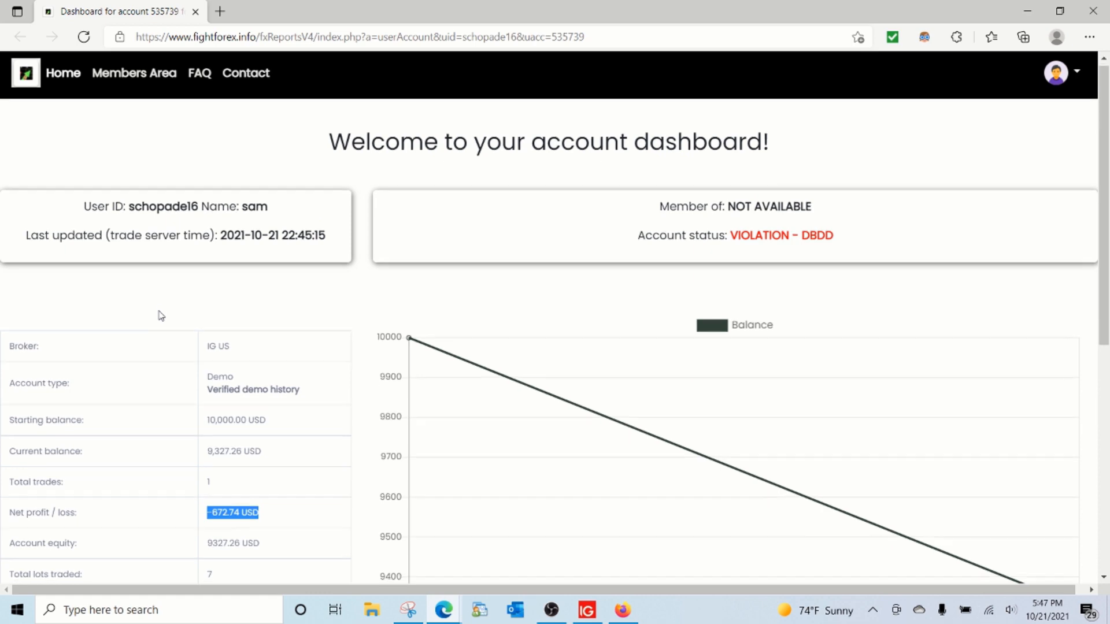
scroll(161, 316, "down", 8)
scroll(160, 310, "up", 8)
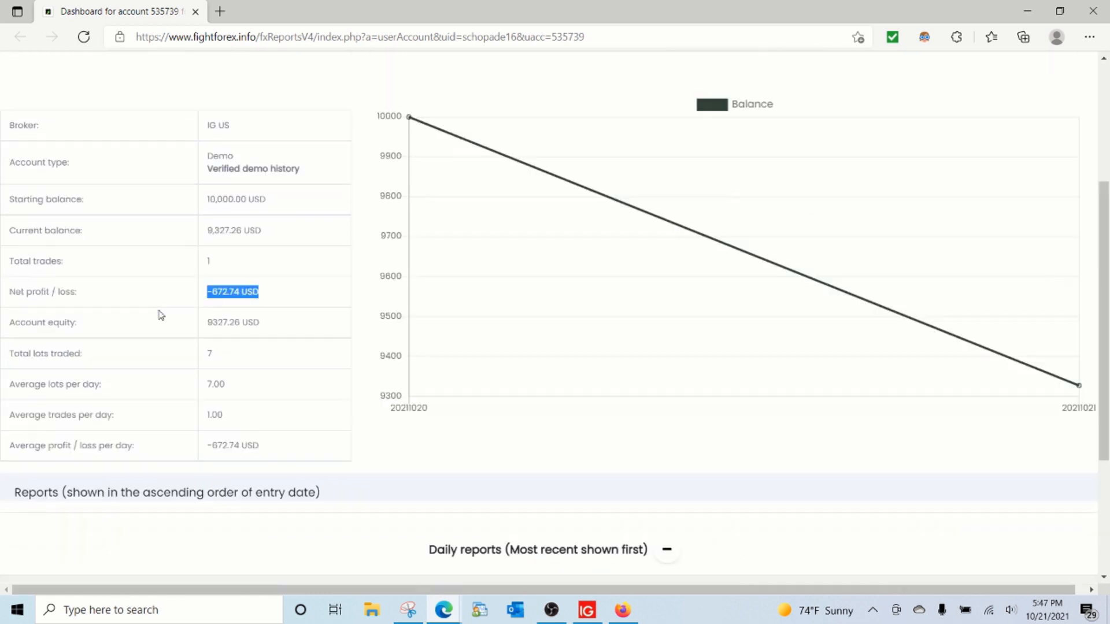
scroll(159, 316, "down", 8)
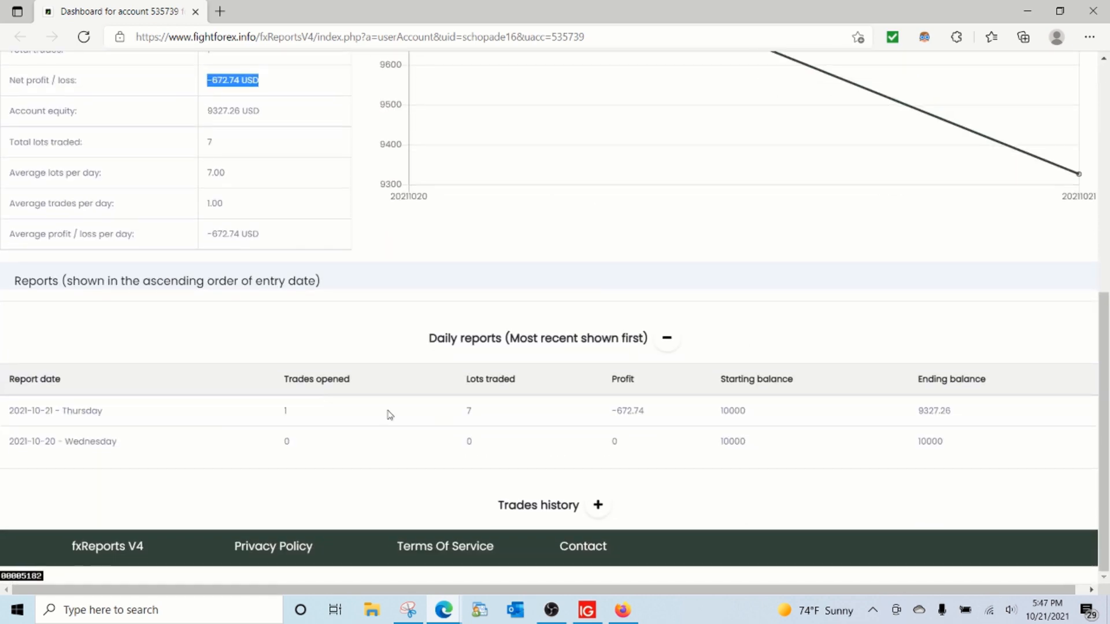
left_click(598, 504)
scroll(407, 384, "down", 2)
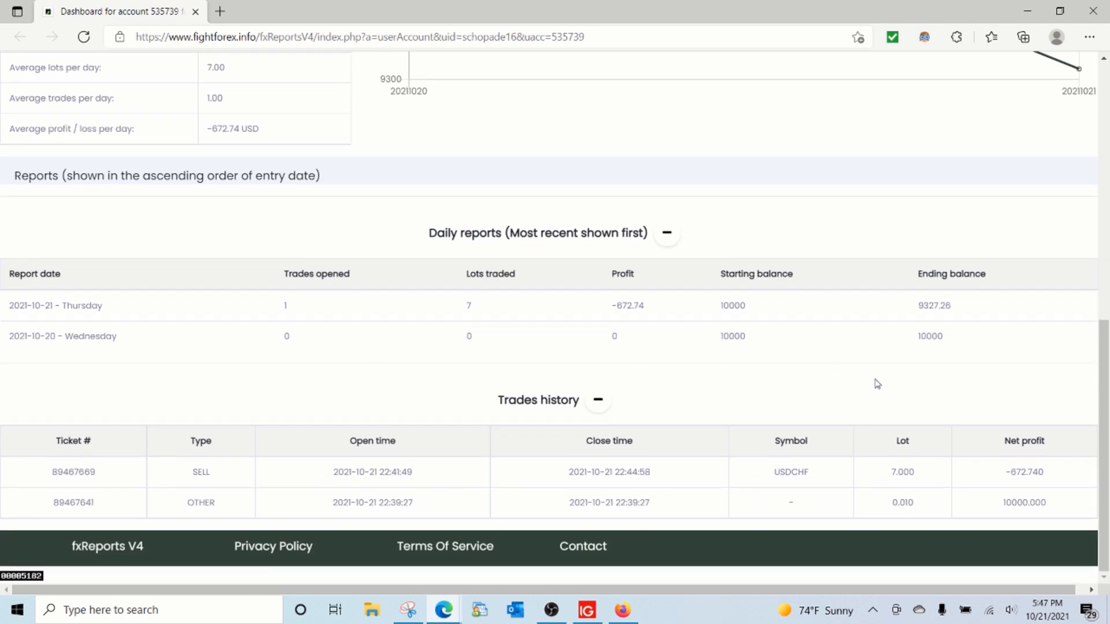
Step: Review the account status, balance chart and per-day averages in the account report once more
scroll(225, 362, "up", 6)
scroll(225, 361, "up", 2)
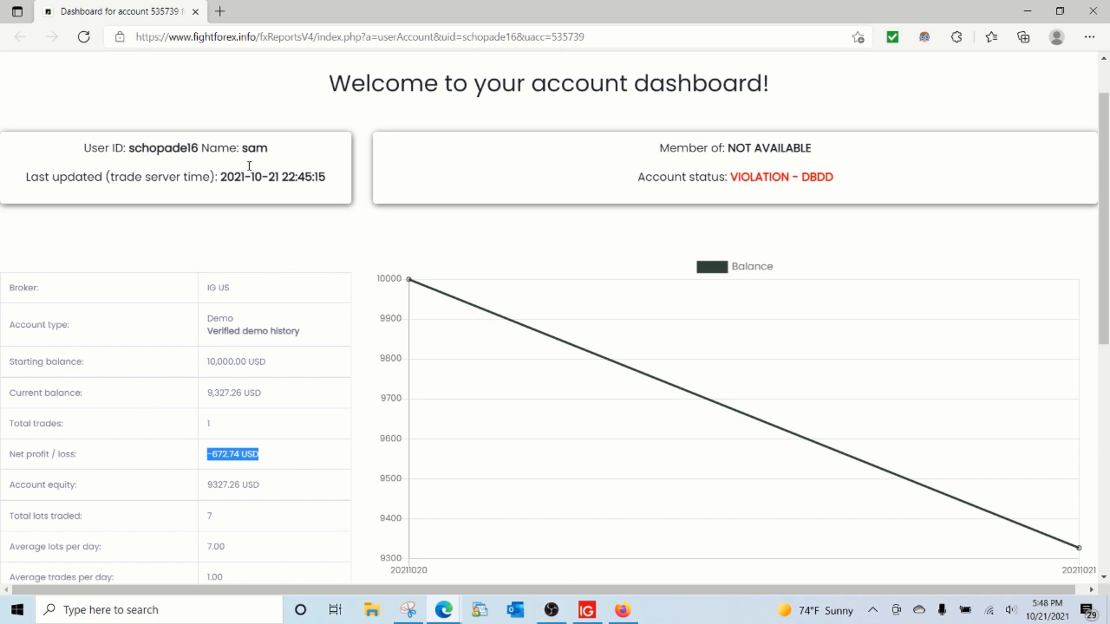
scroll(483, 211, "up", 1)
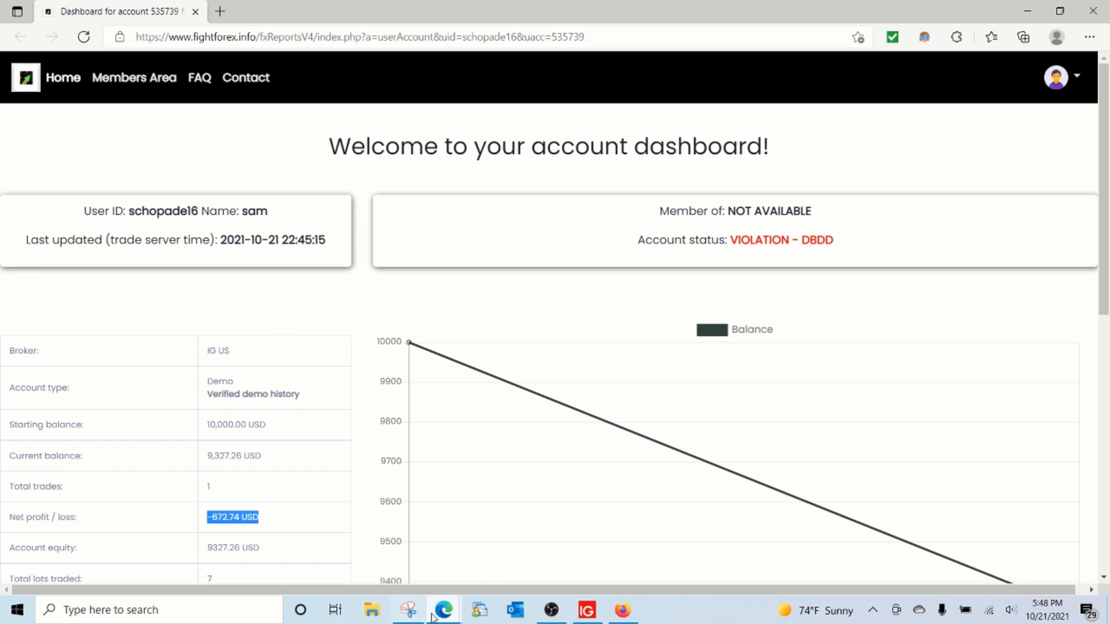
mouse_move(439, 617)
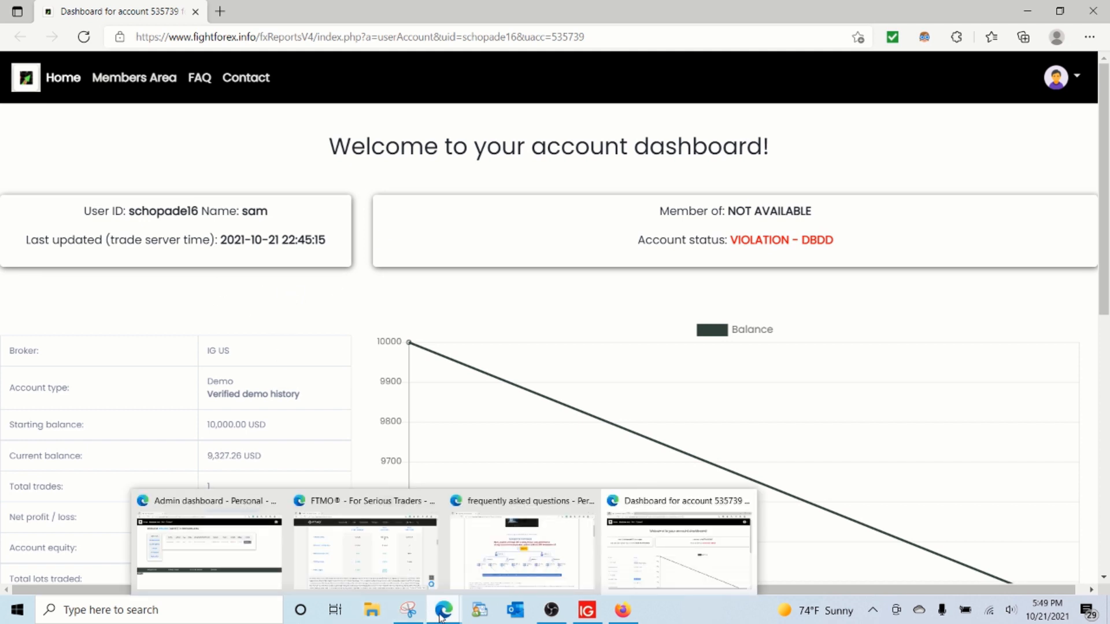
scroll(230, 312, "down", 4)
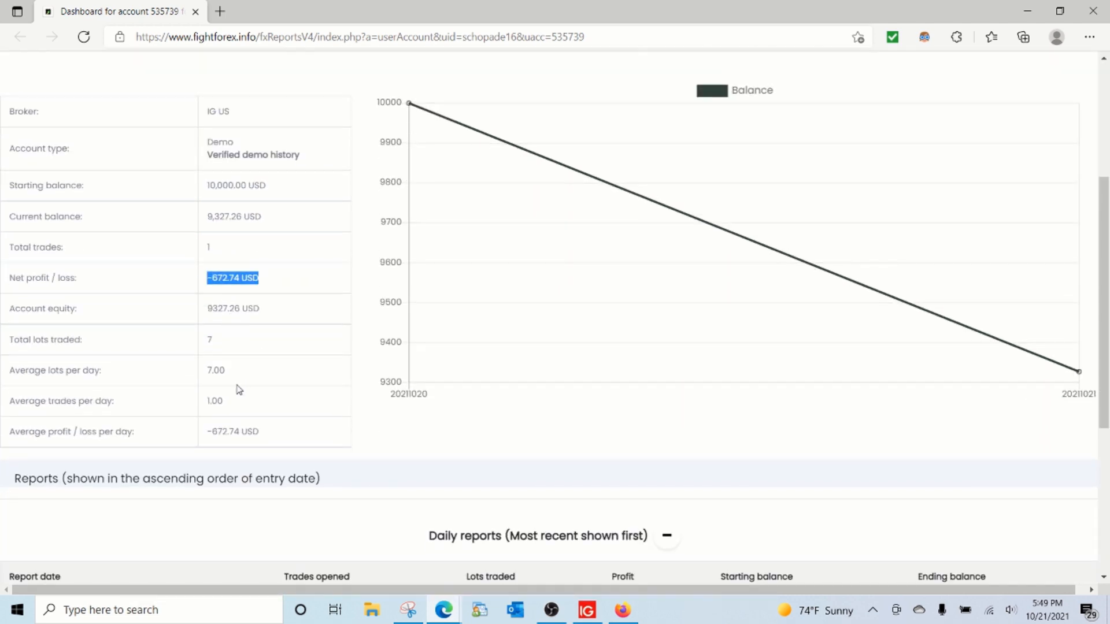
scroll(224, 347, "down", 5)
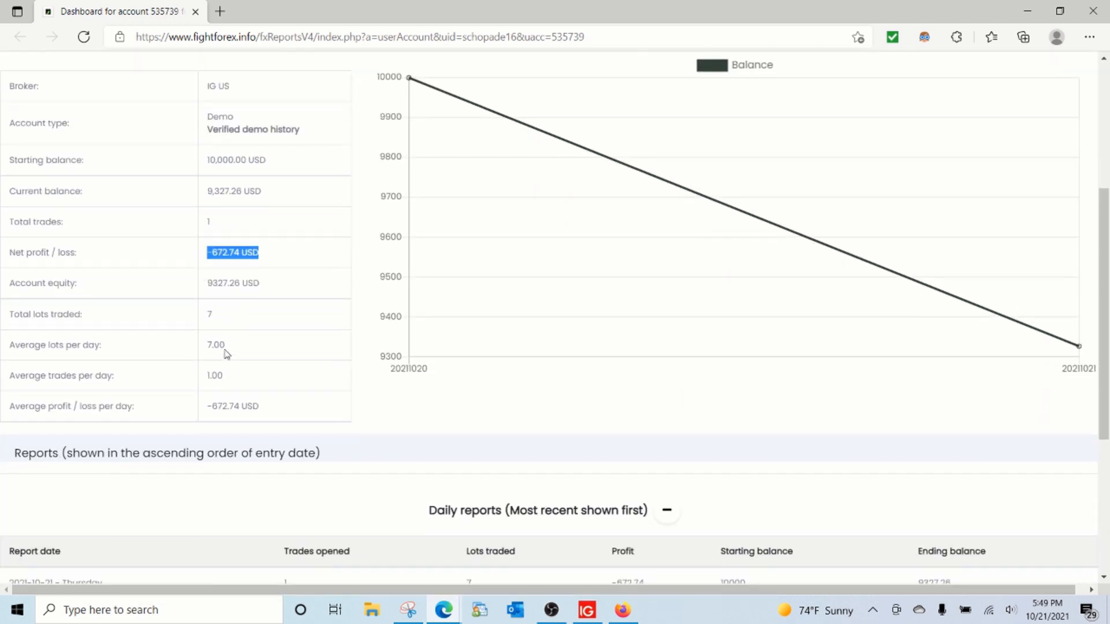
scroll(225, 354, "up", 5)
scroll(226, 354, "up", 4)
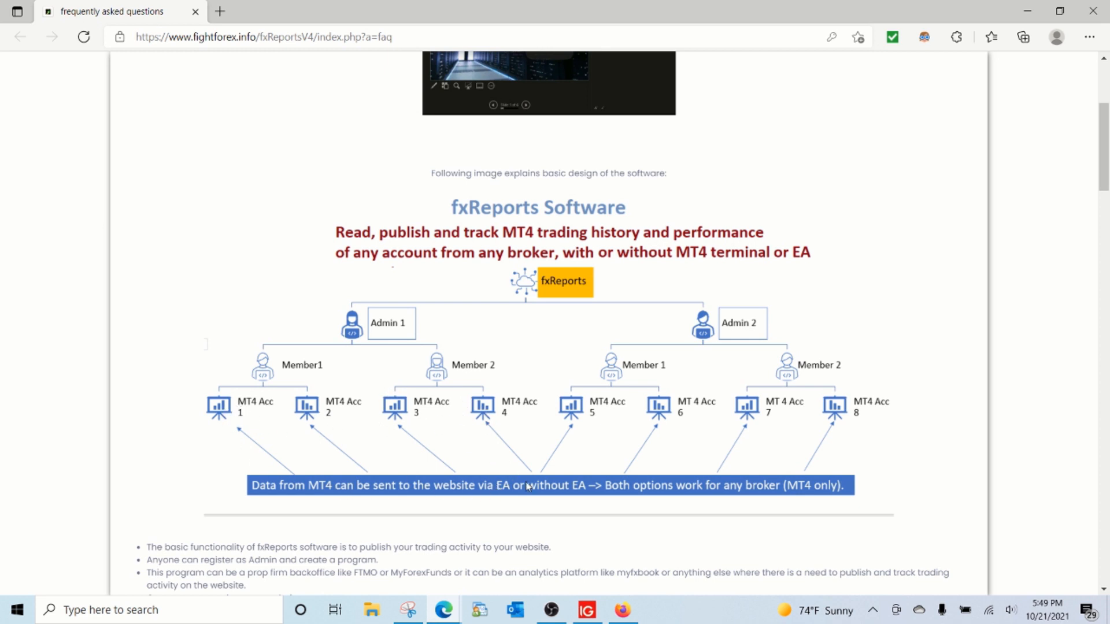
Step: On the FTMO website, set the trading objectives' risk to Aggressive and view the objectives table for the $10,000 USD account
mouse_move(444, 608)
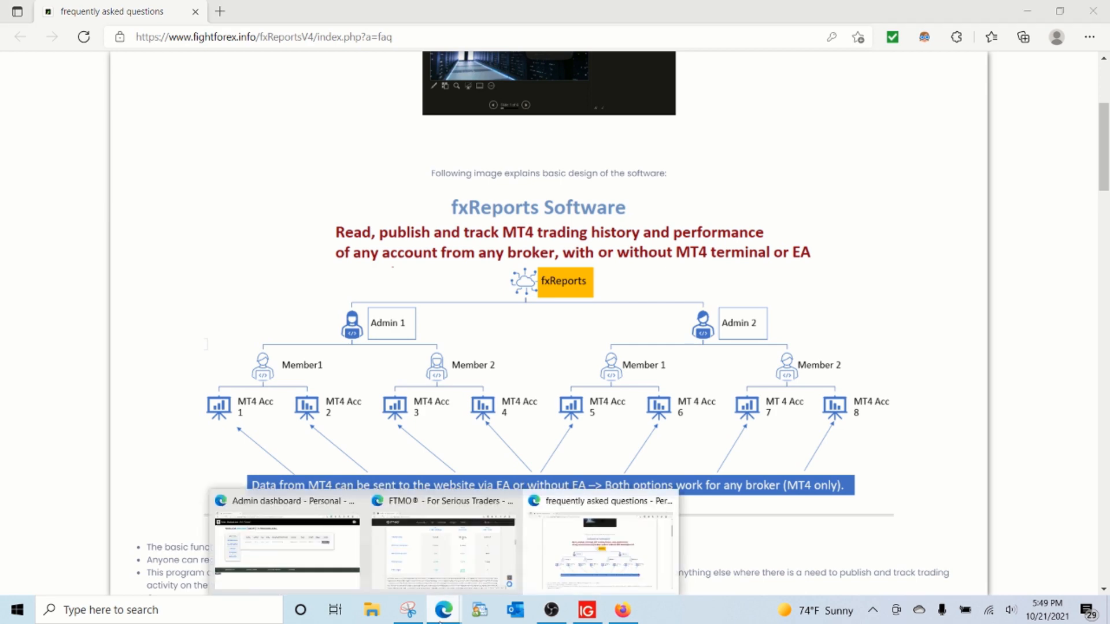
left_click(445, 543)
scroll(486, 503, "down", 1)
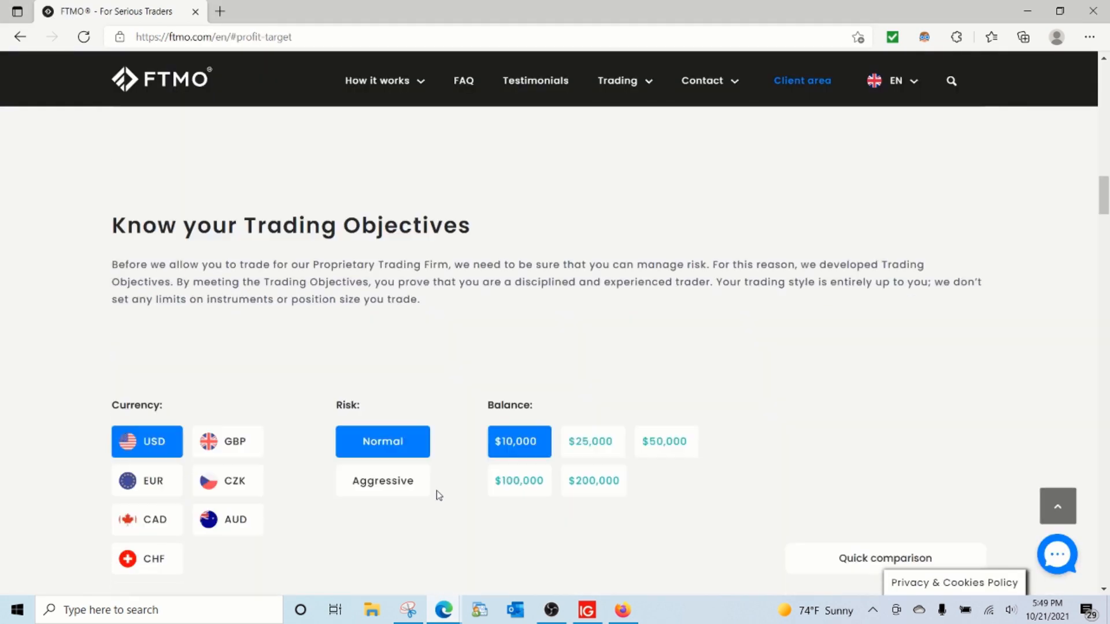
left_click(383, 457)
scroll(485, 425, "down", 1)
scroll(486, 424, "down", 5)
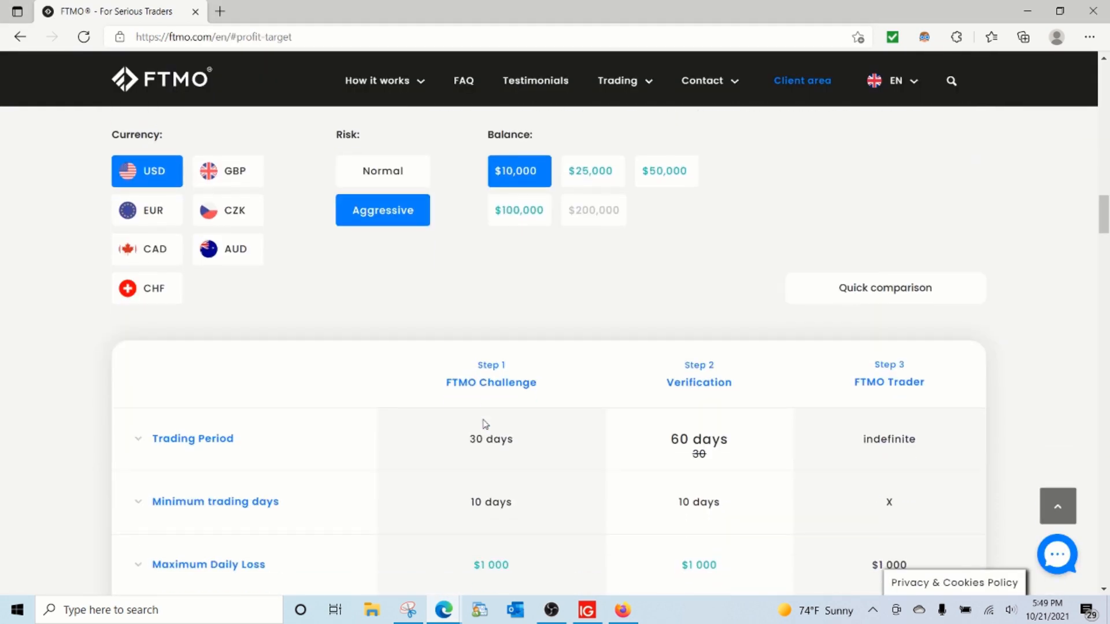
scroll(495, 476, "up", 5)
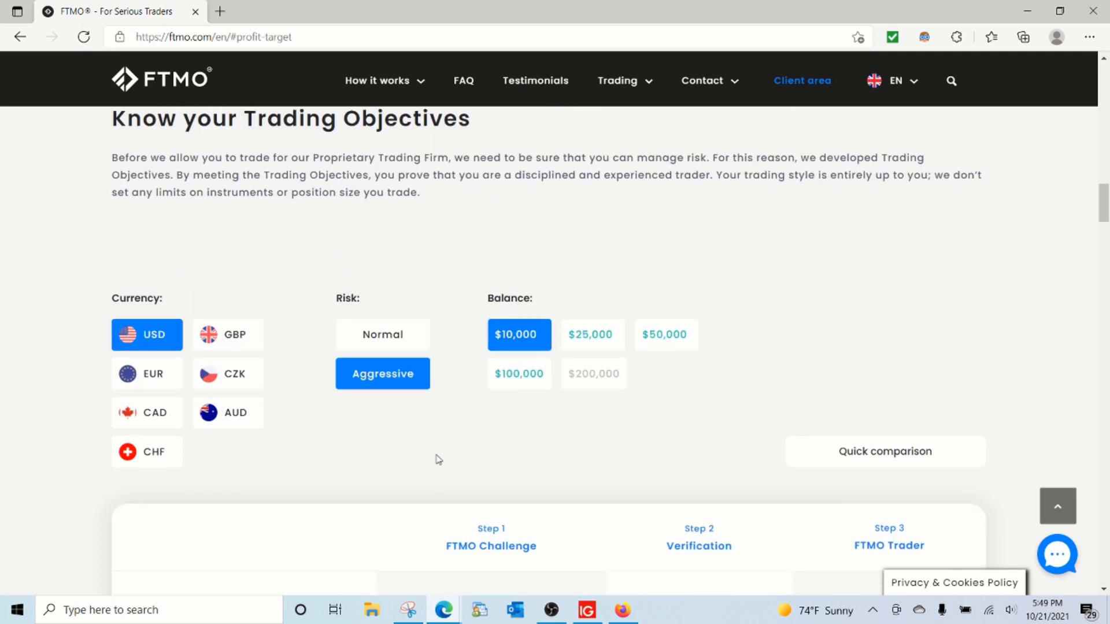
Step: Set the FTMO trading objectives' balance to $100,000 and review the loss limits and profit targets in the objectives table
left_click(592, 341)
left_click(519, 379)
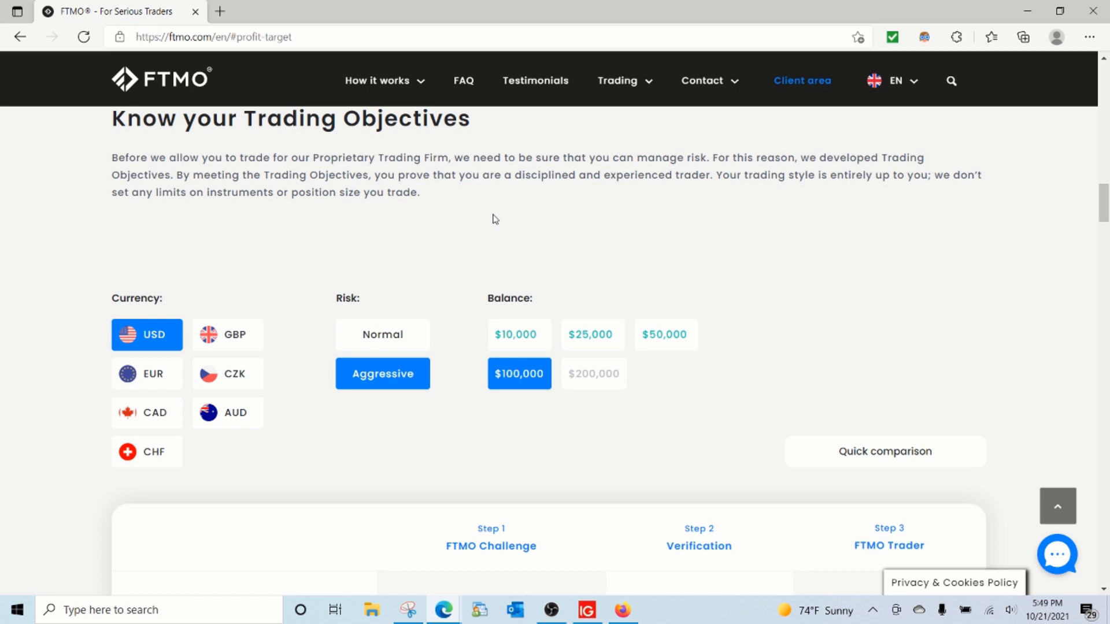
scroll(495, 219, "down", 5)
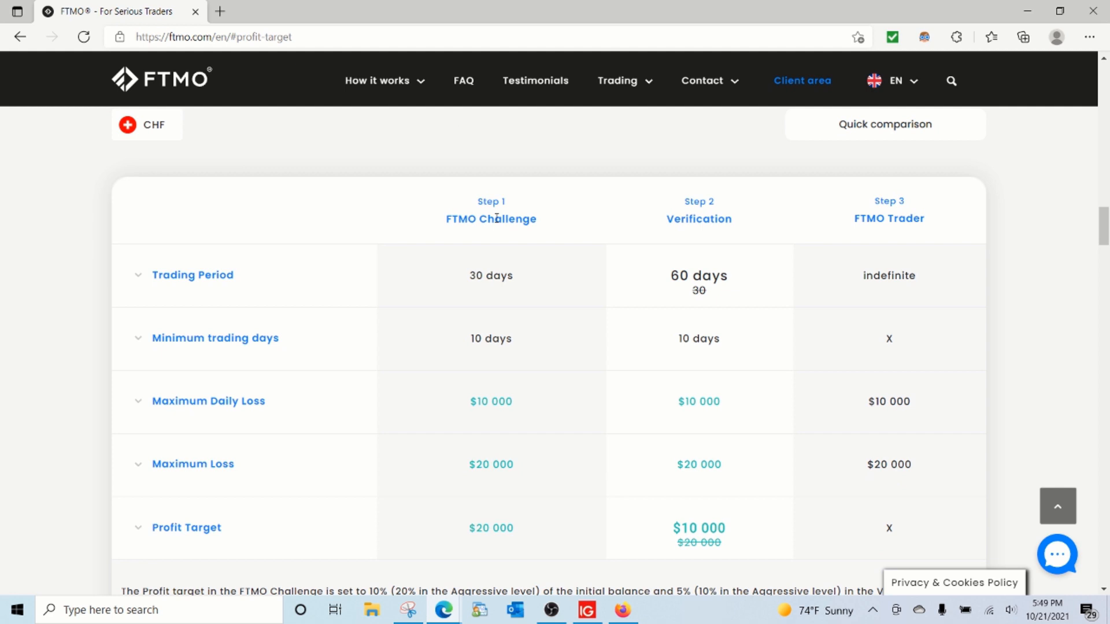
scroll(497, 219, "down", 3)
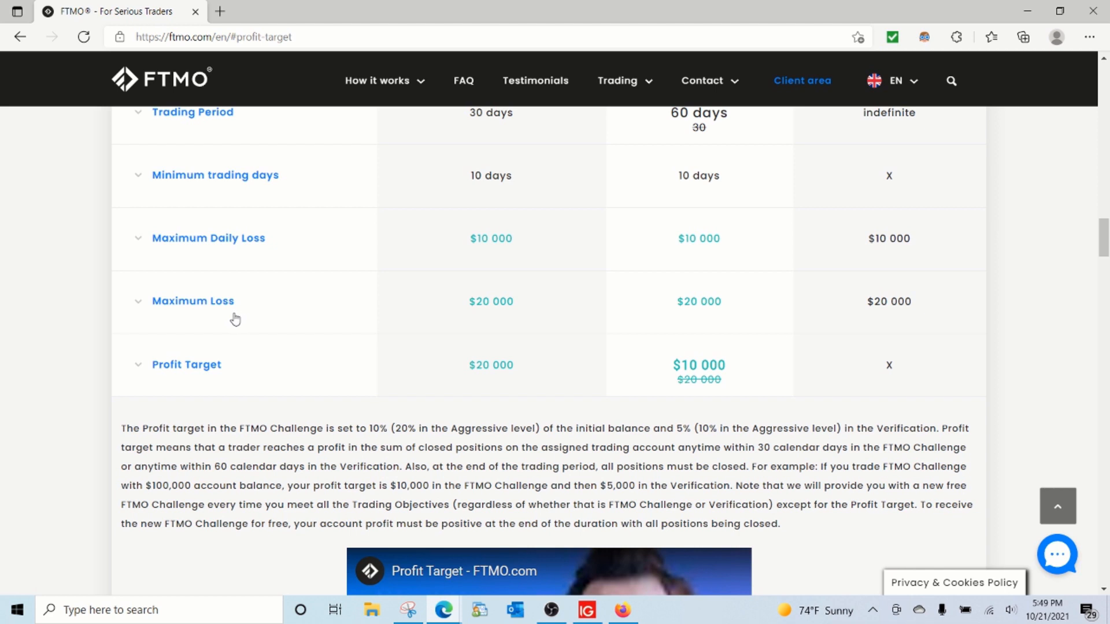
left_click(446, 612)
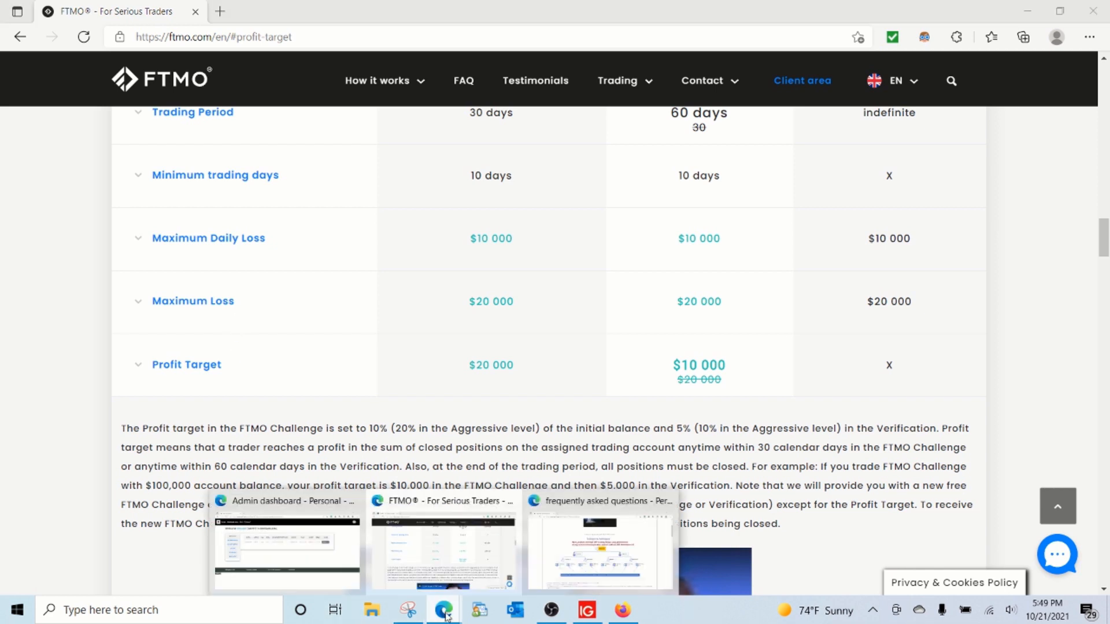
left_click(463, 569)
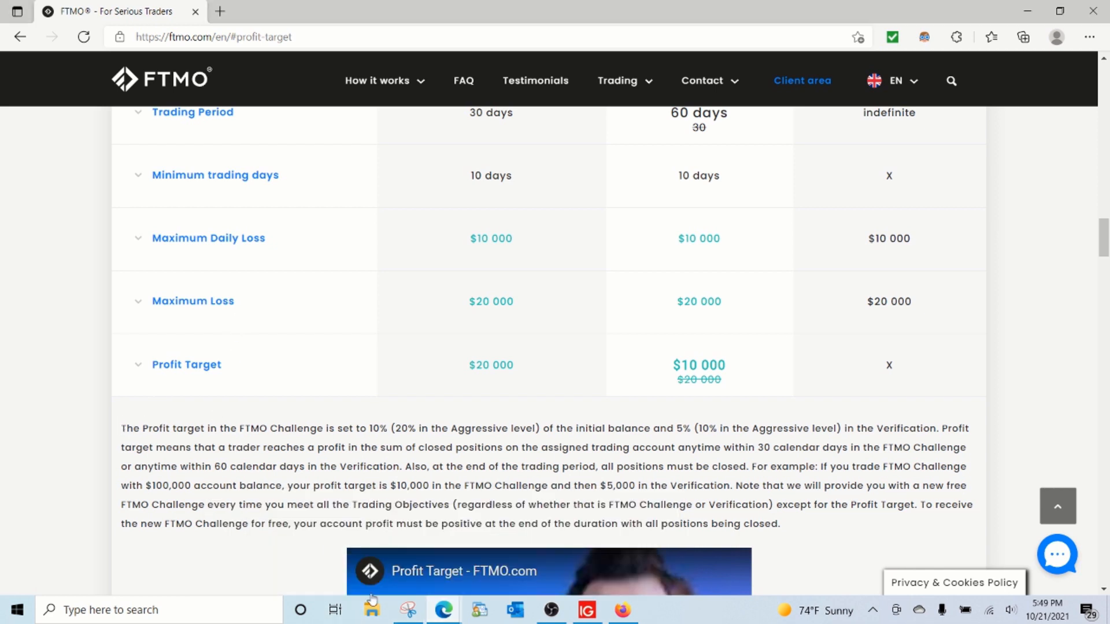
Step: Switch to the fxReports frequently asked questions page and examine the software design diagram of admins, members and MT4 accounts
mouse_move(444, 610)
left_click(318, 490)
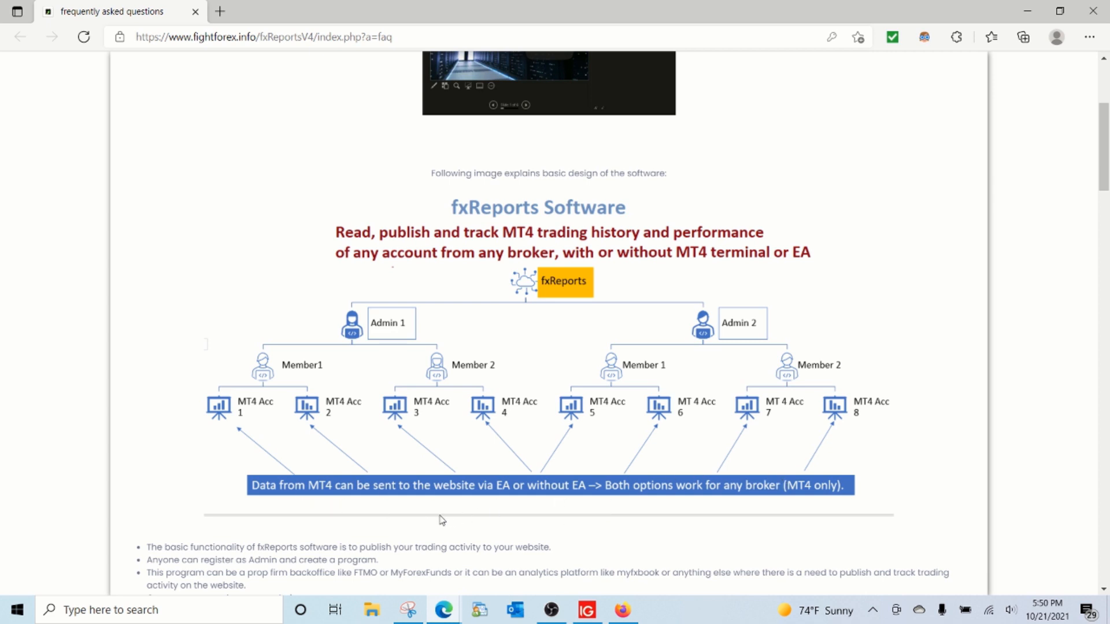
scroll(297, 466, "up", 3)
scroll(298, 465, "up", 5)
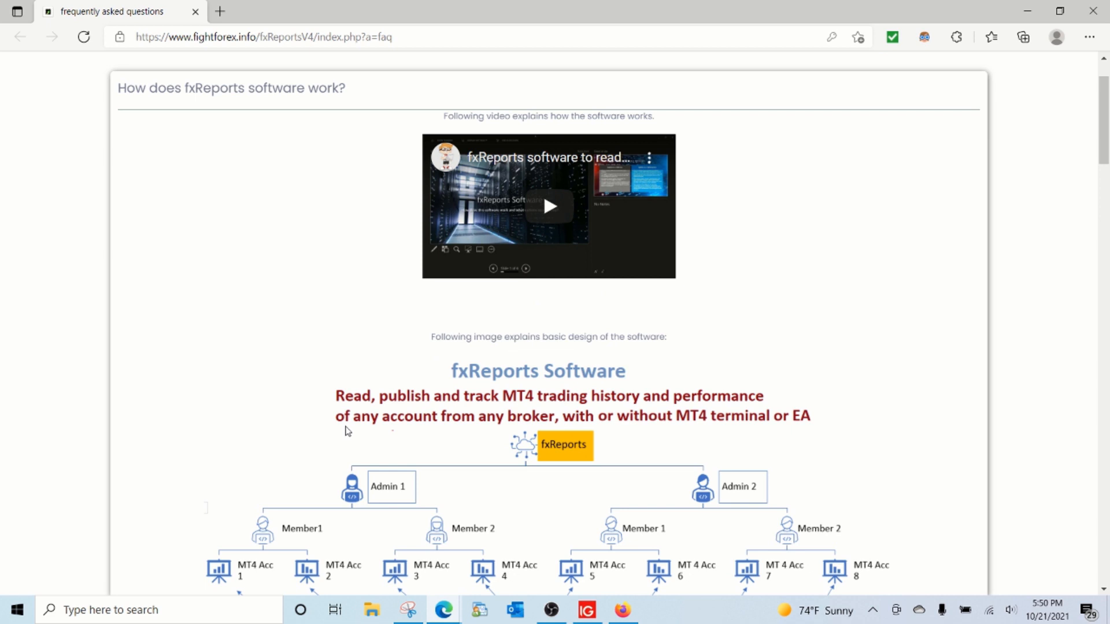
scroll(233, 438, "up", 2)
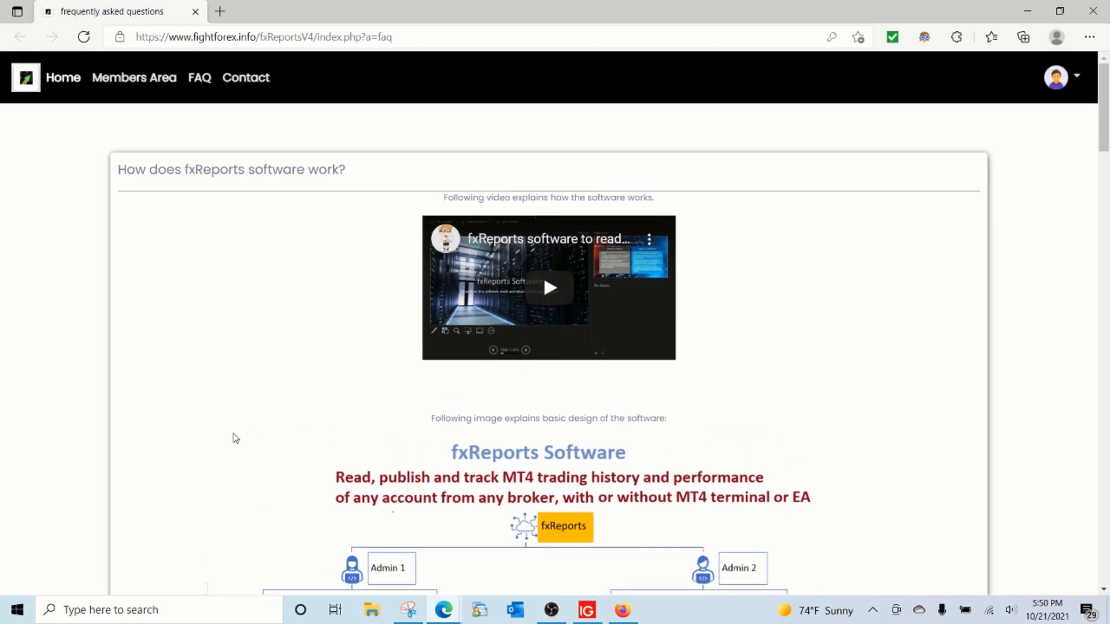
scroll(233, 442, "down", 3)
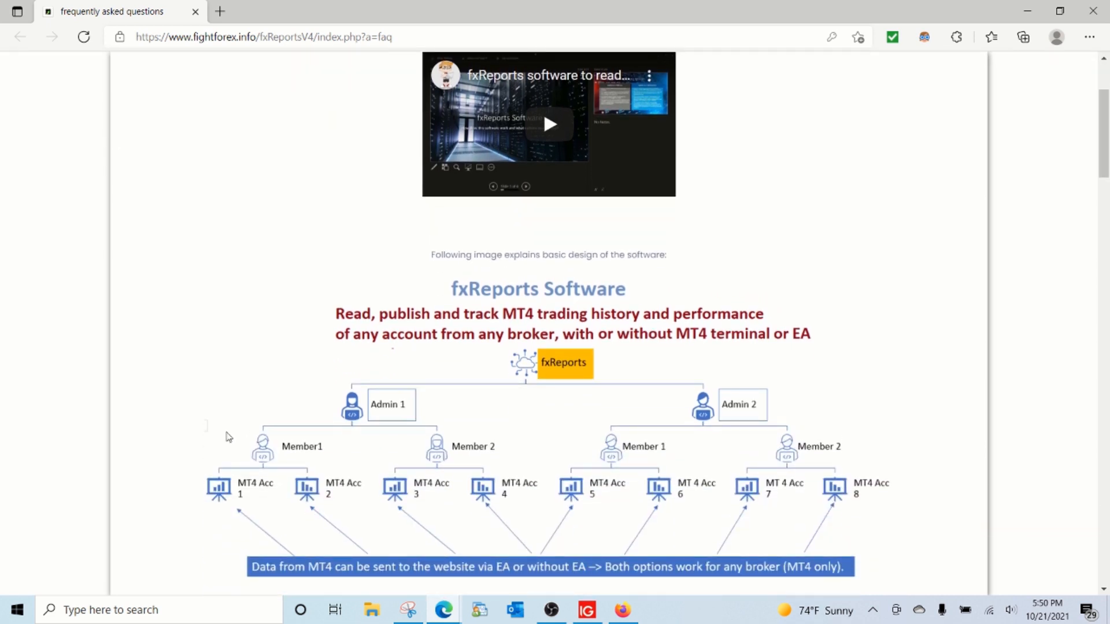
scroll(229, 437, "up", 3)
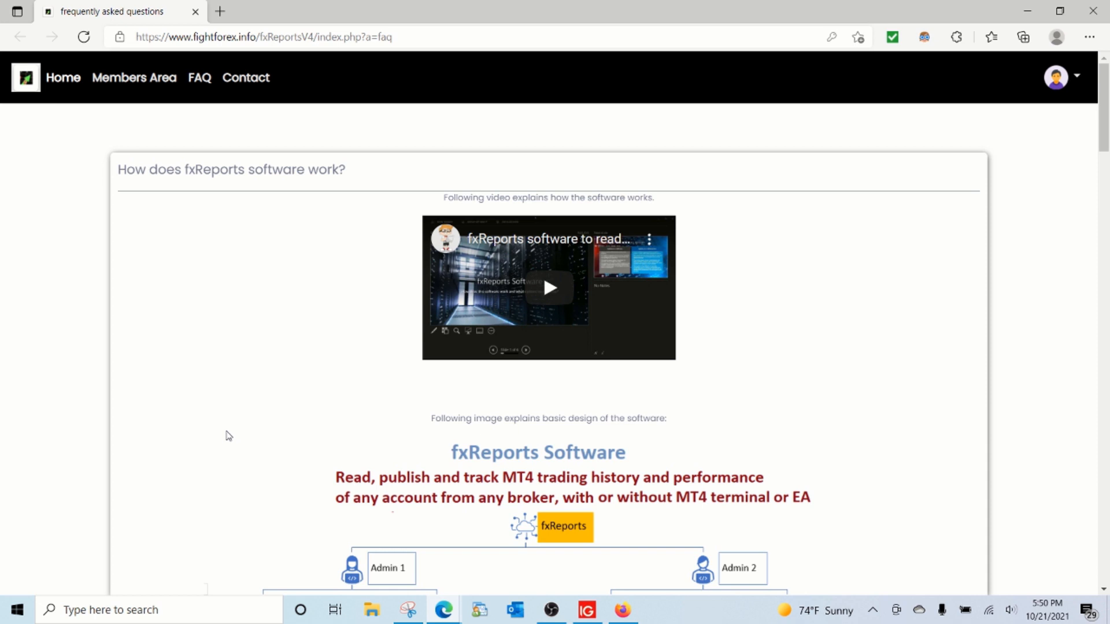
scroll(228, 436, "down", 2)
scroll(228, 434, "down", 2)
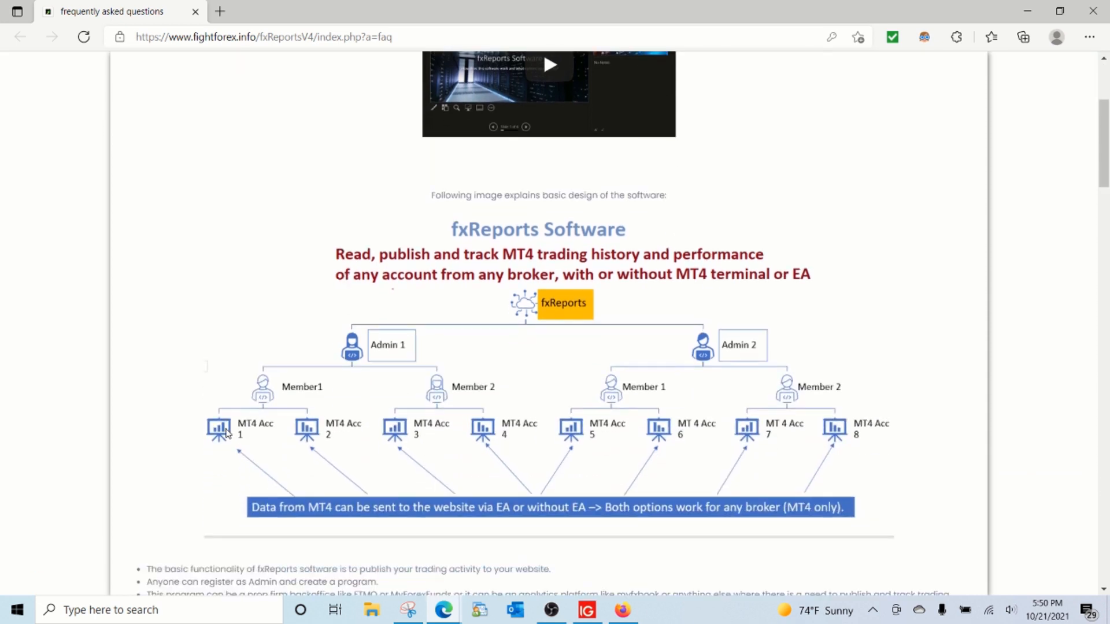
scroll(228, 434, "down", 1)
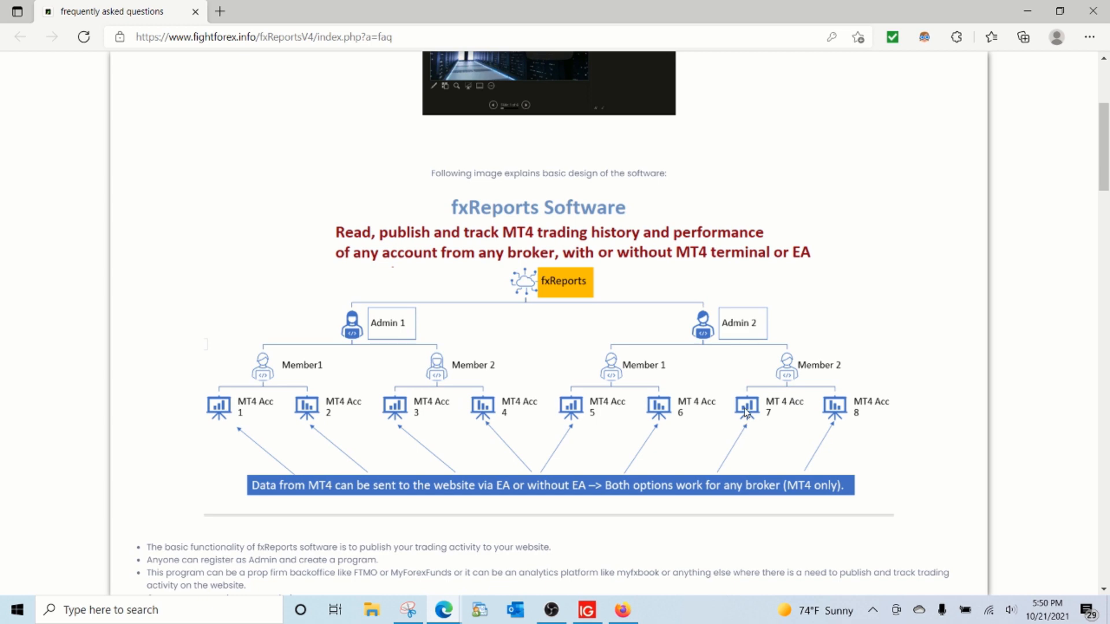
Step: Return to the FTMO website and review its trading objectives and the Challenge, Verification and Trader stage descriptions
mouse_move(444, 608)
left_click(441, 547)
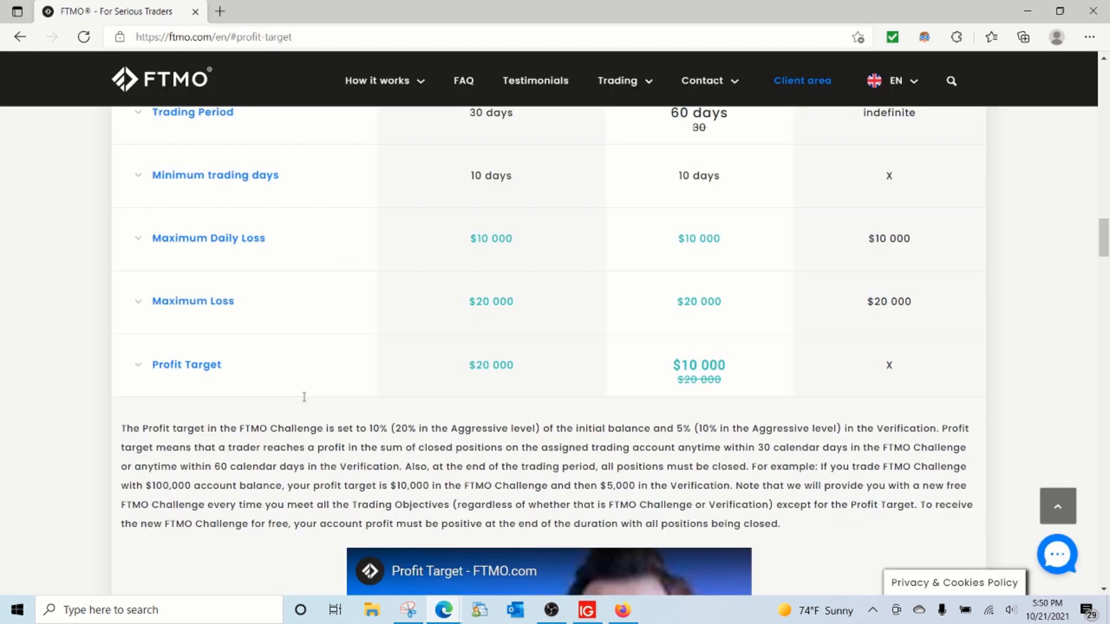
scroll(506, 363, "up", 10)
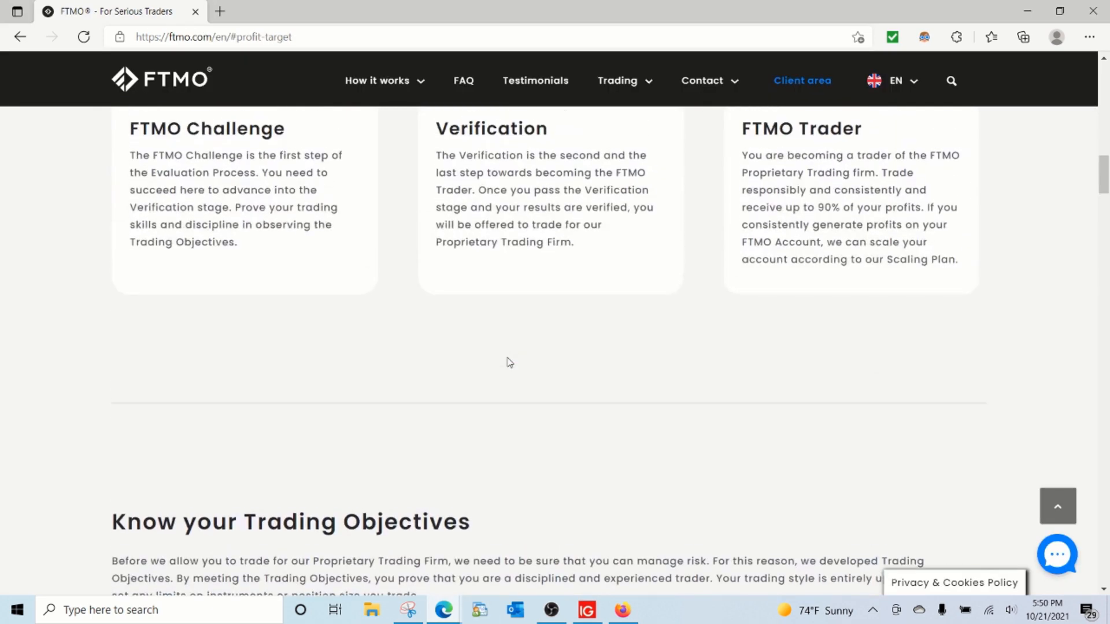
Step: Go back to the fxReports FAQ page and view the beginning of the section on how the software works
mouse_move(444, 608)
left_click(538, 526)
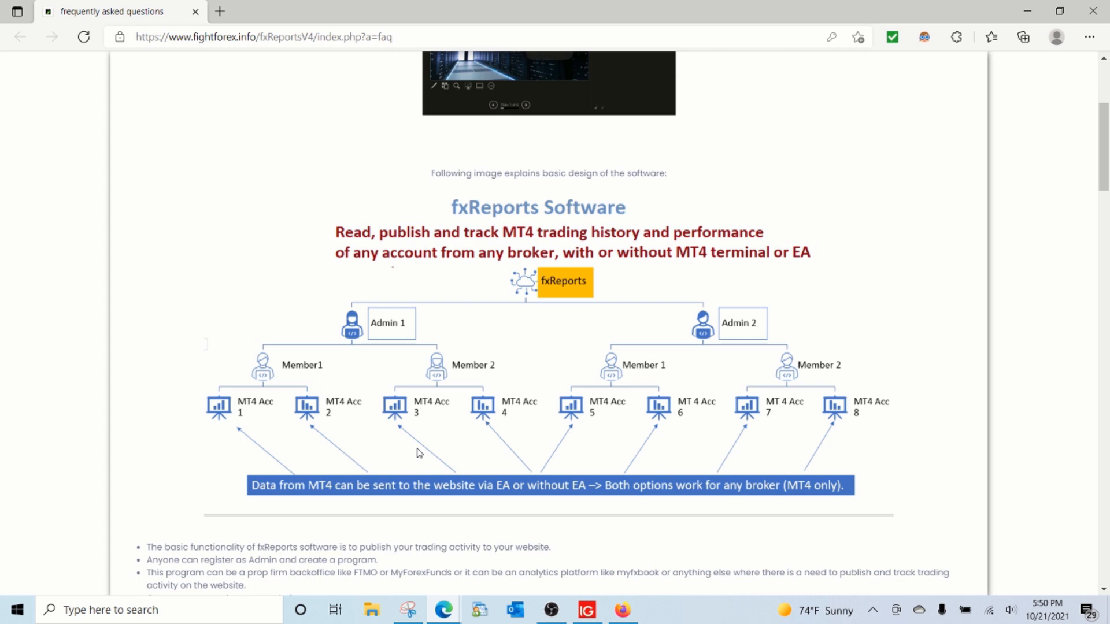
scroll(419, 453, "up", 4)
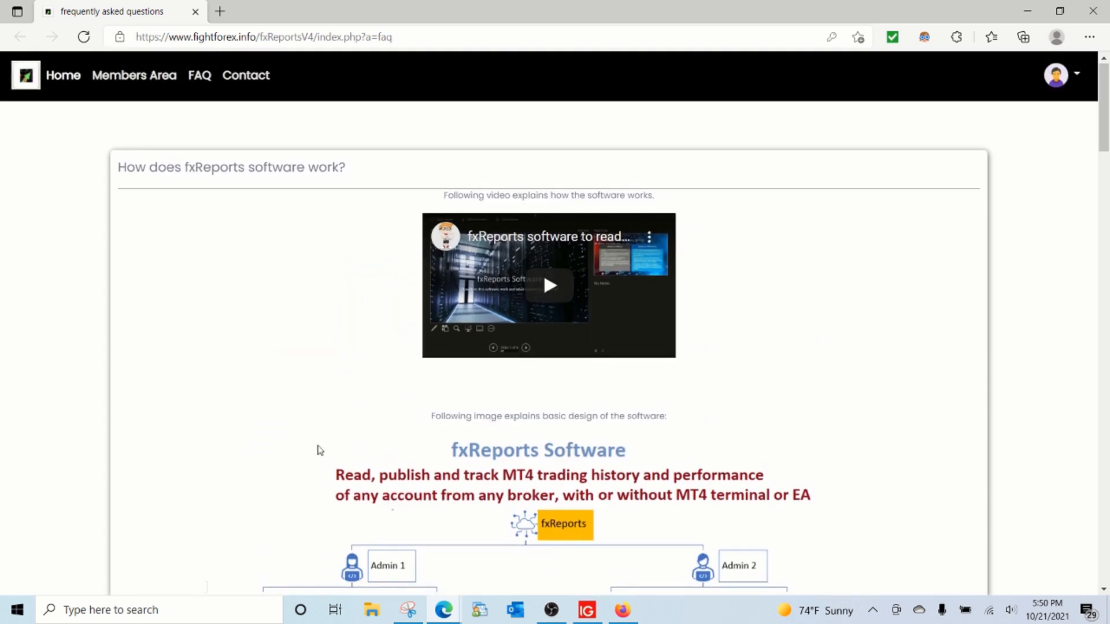